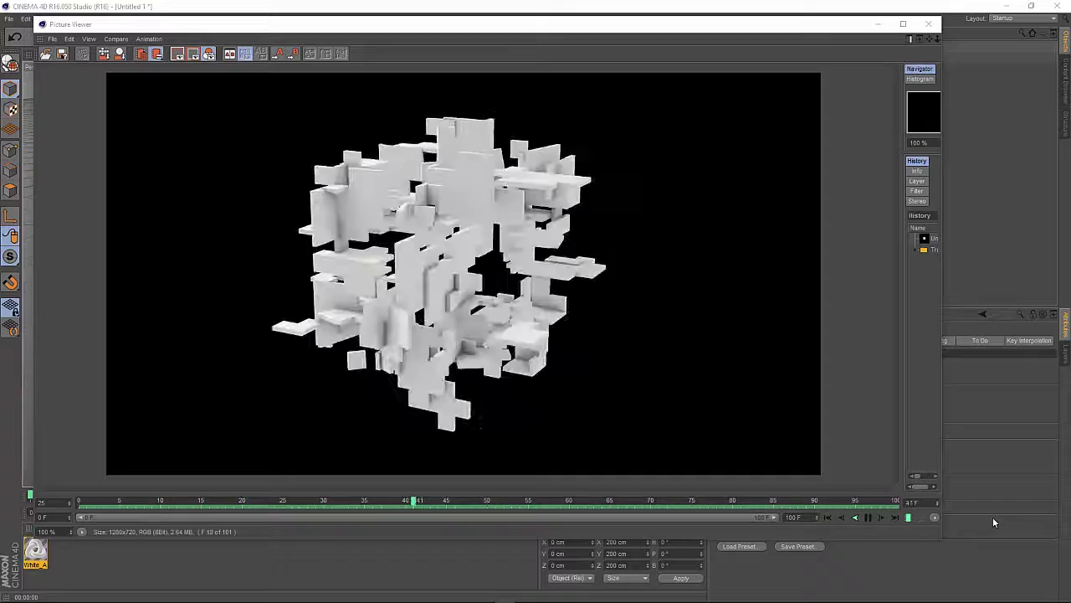
# Close the render viewer and select the Cube to view its 200 cm size, 10 segments and fillet.
pyautogui.click(927, 25)
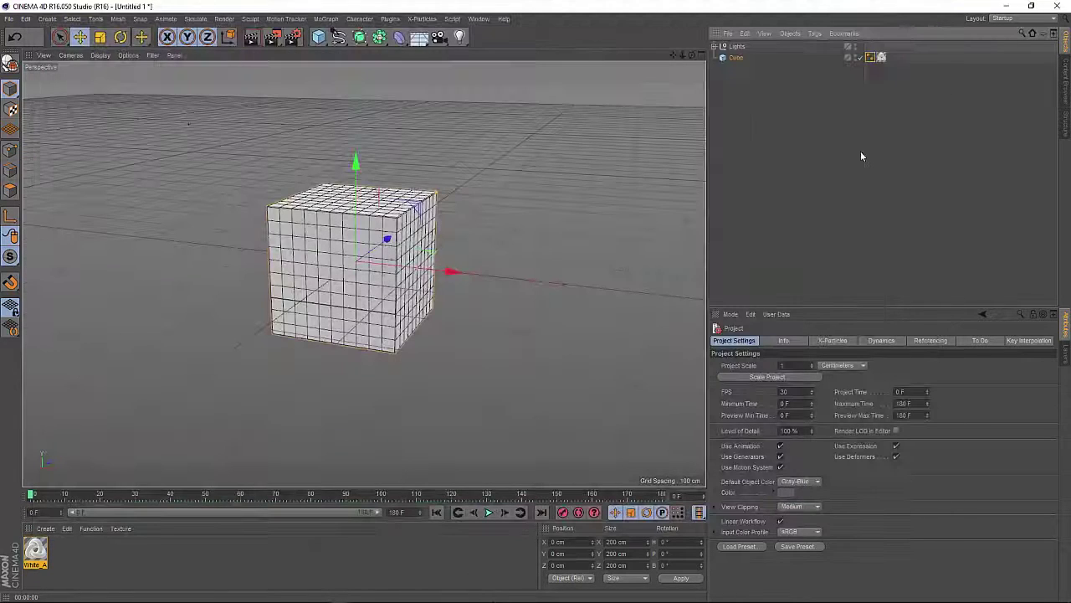
pyautogui.click(735, 58)
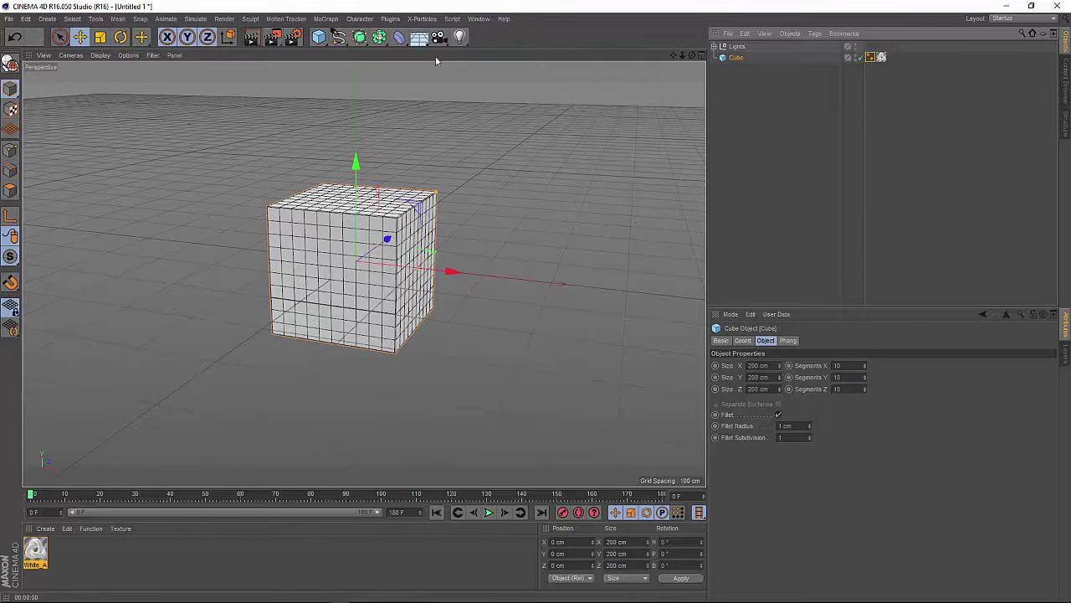
# Add an Explosion FX deformer and nest it under the Cube.
pyautogui.click(400, 39)
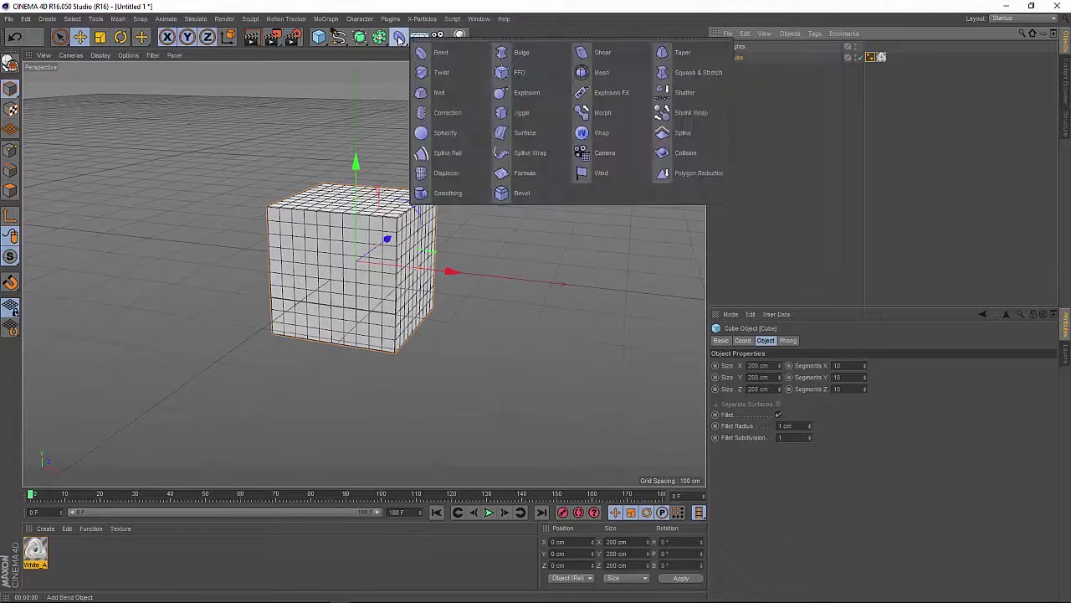
pyautogui.click(606, 94)
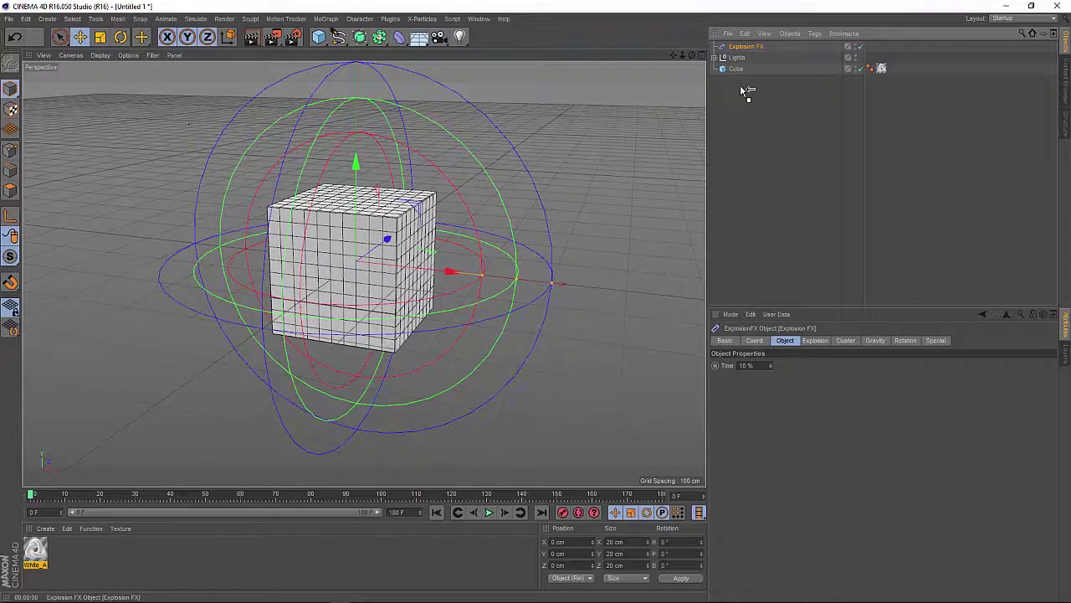
pyautogui.moveTo(740, 70); pyautogui.dragTo(742, 71)
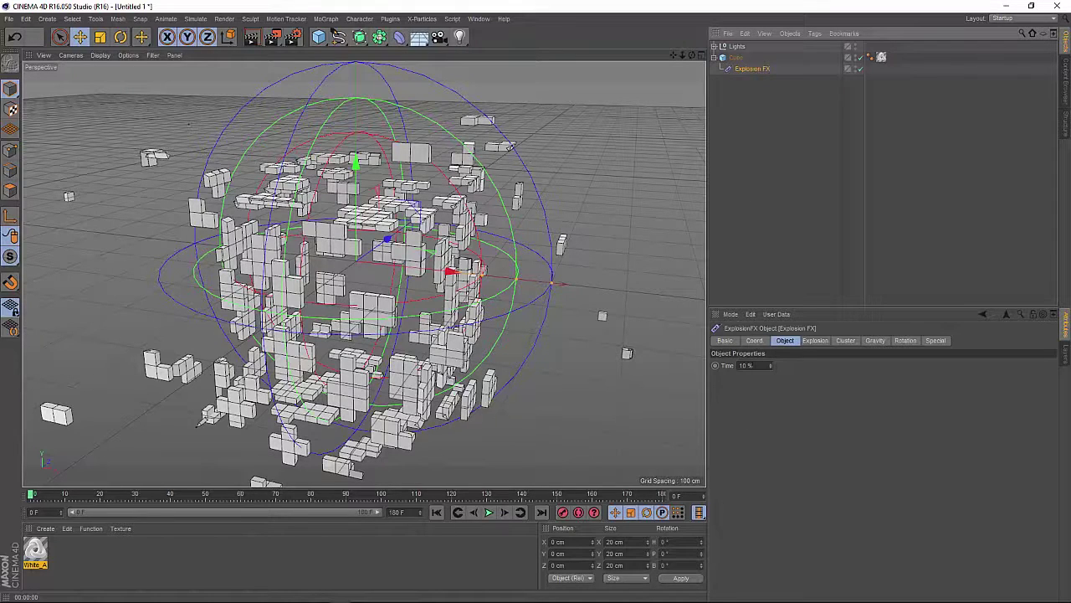
# Set the Explosion FX Time to 100% and Gravity Acceleration to 0.
pyautogui.doubleClick(744, 365)
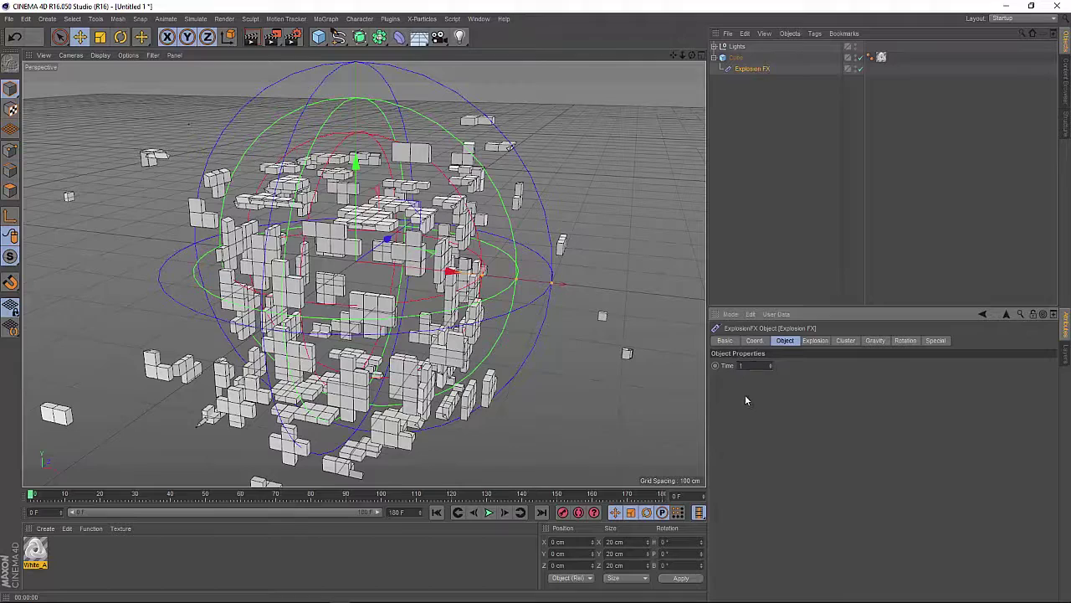
pyautogui.press('Return')
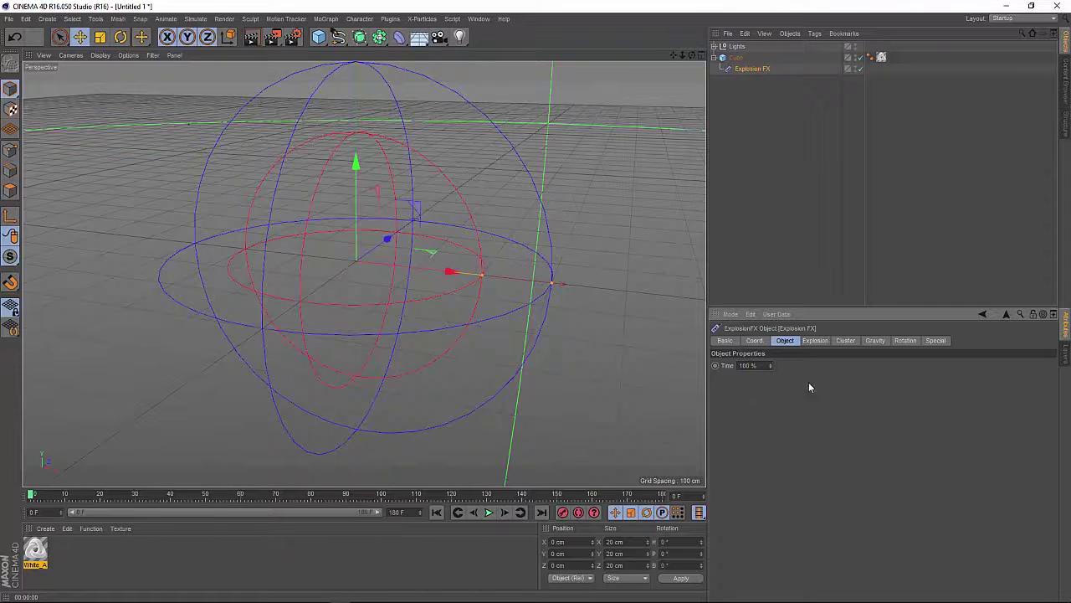
pyautogui.click(876, 341)
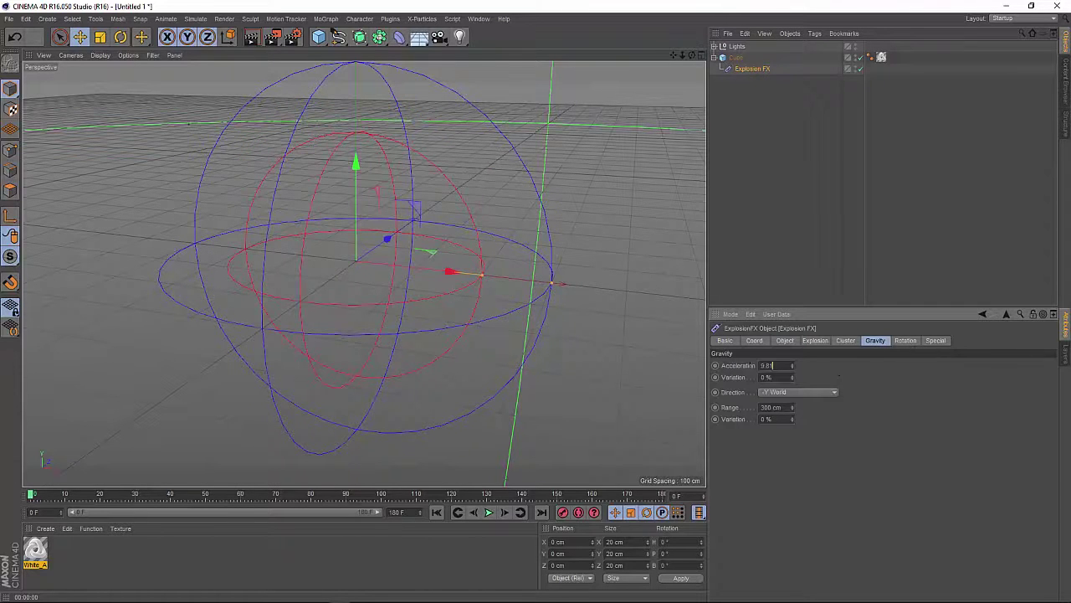
pyautogui.write('0')
pyautogui.press('Return')
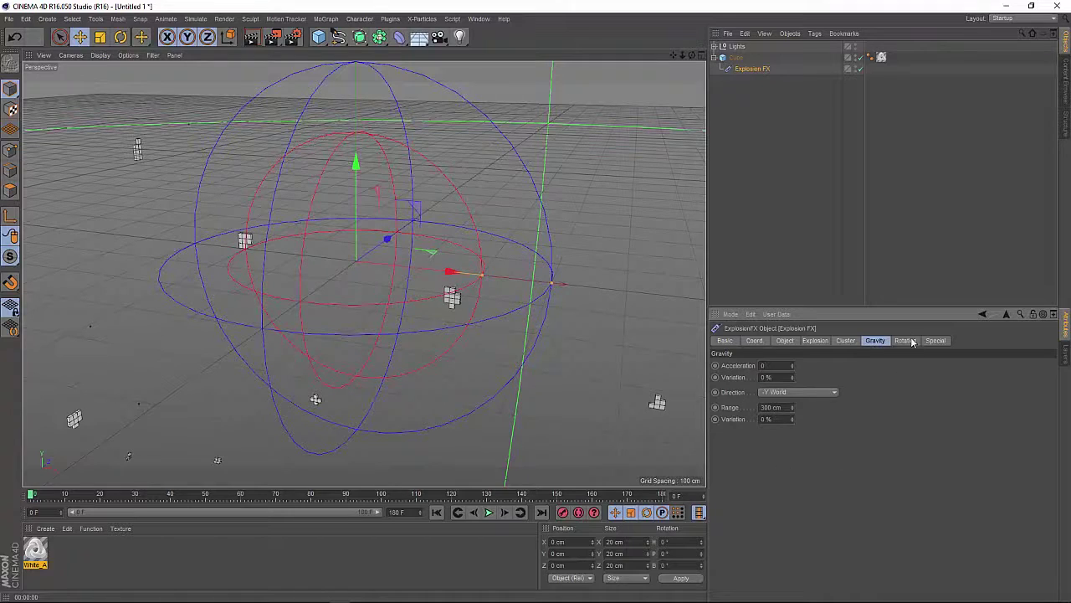
pyautogui.click(845, 341)
pyautogui.click(785, 341)
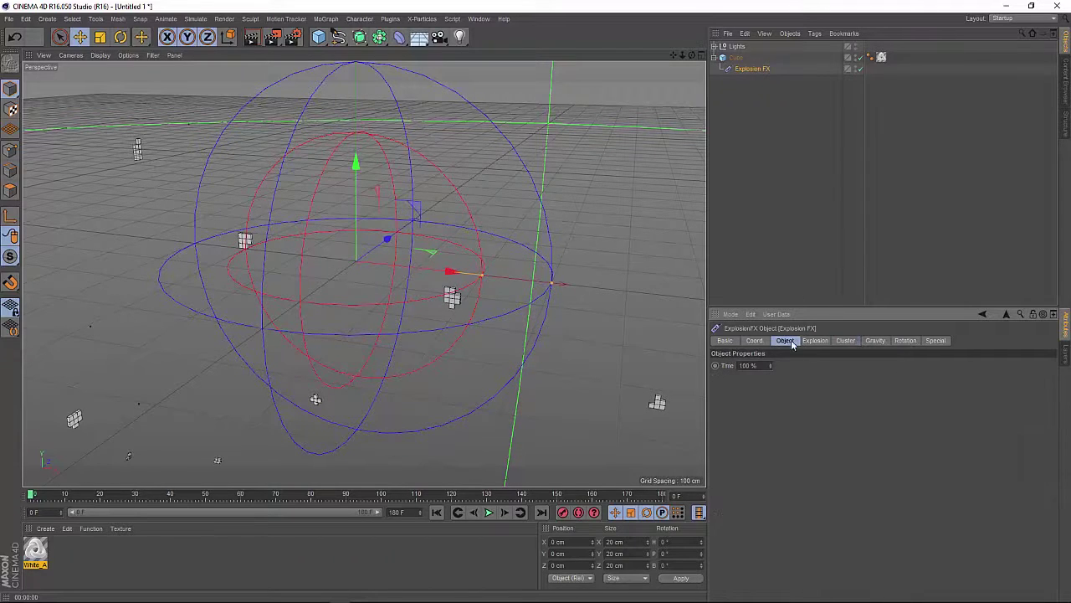
pyautogui.click(815, 341)
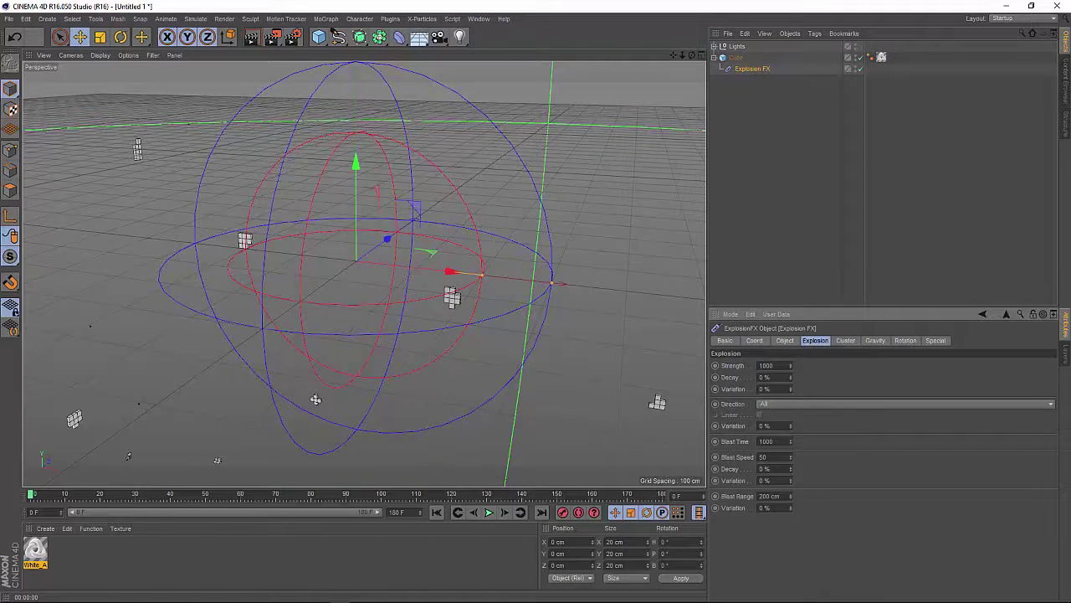
# Set explosion Strength to 0.1 and Blast Range to 20000 cm.
pyautogui.doubleClick(766, 365)
pyautogui.write('1')
pyautogui.press('Return')
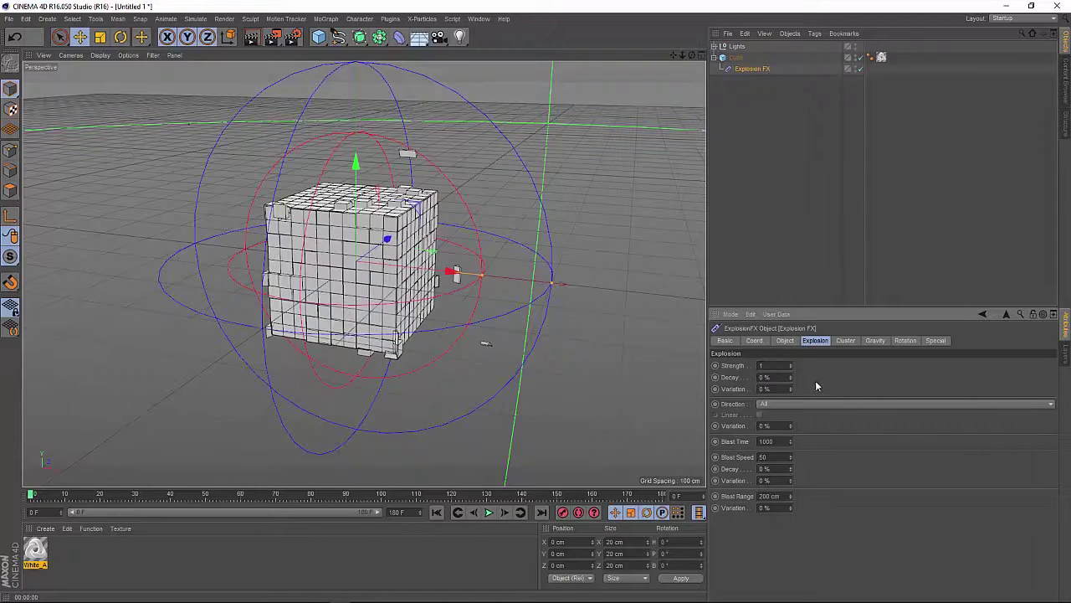
pyautogui.write('0.1')
pyautogui.press('Return')
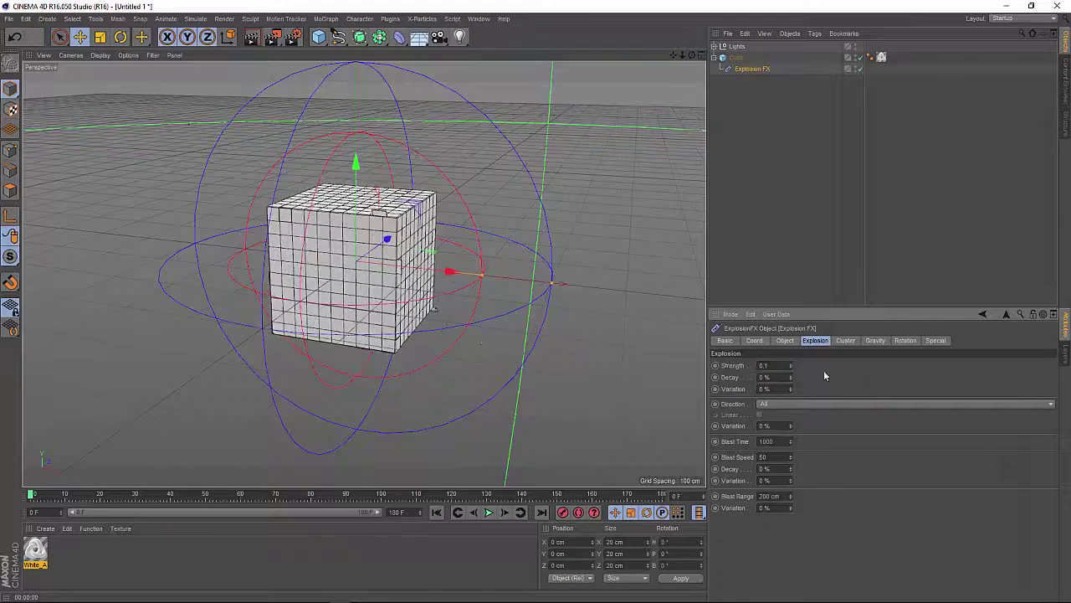
pyautogui.doubleClick(765, 441)
pyautogui.write('0')
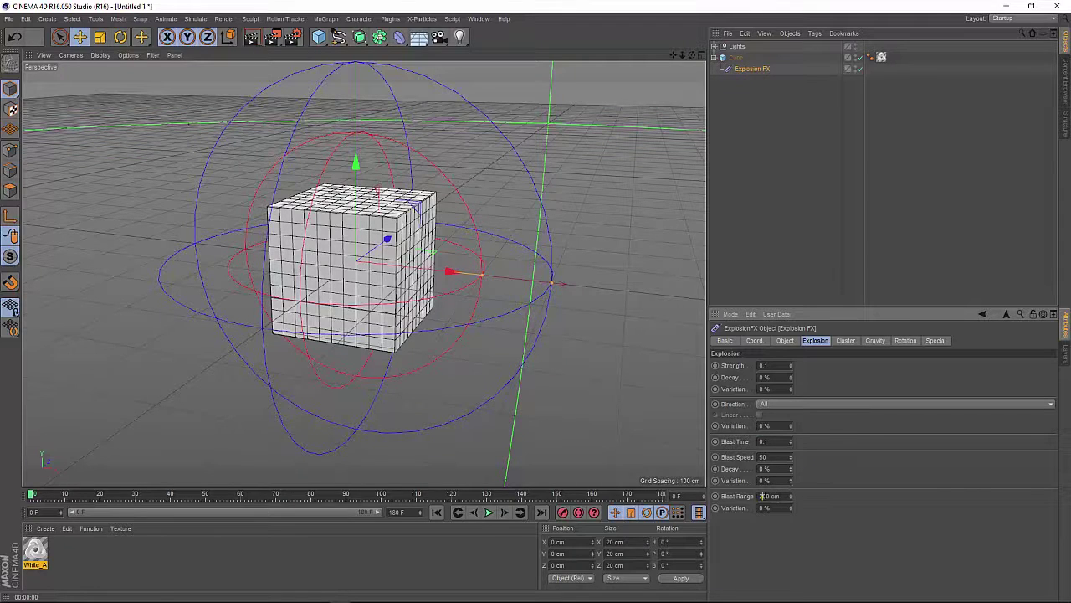
pyautogui.write('000')
pyautogui.press('Return')
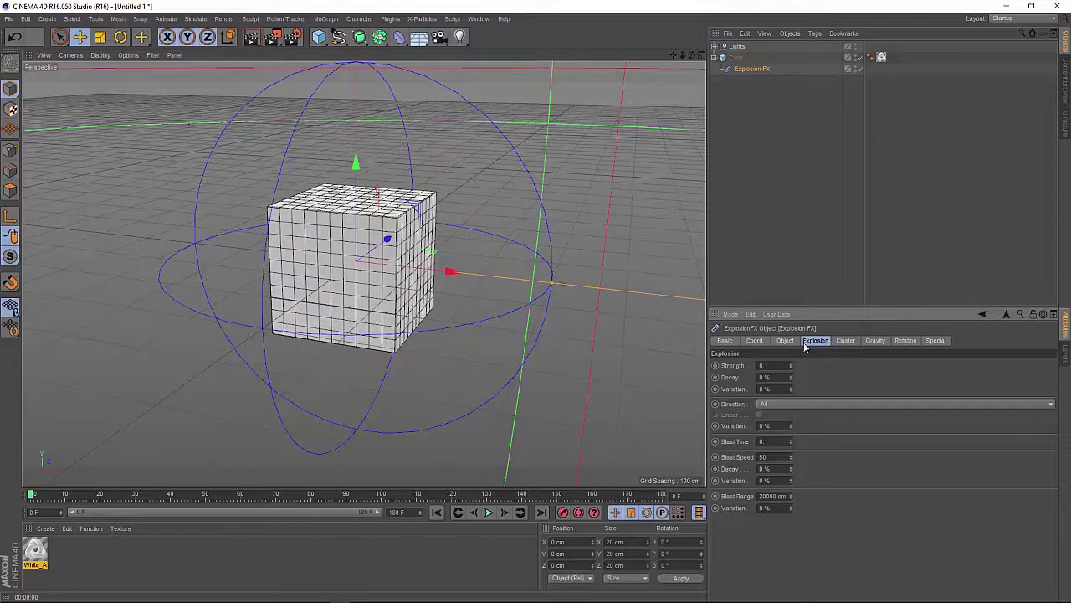
# Set cluster Thickness to 0 cm, adjust Max Polys, and disable Explosion FX in the viewport.
pyautogui.click(846, 341)
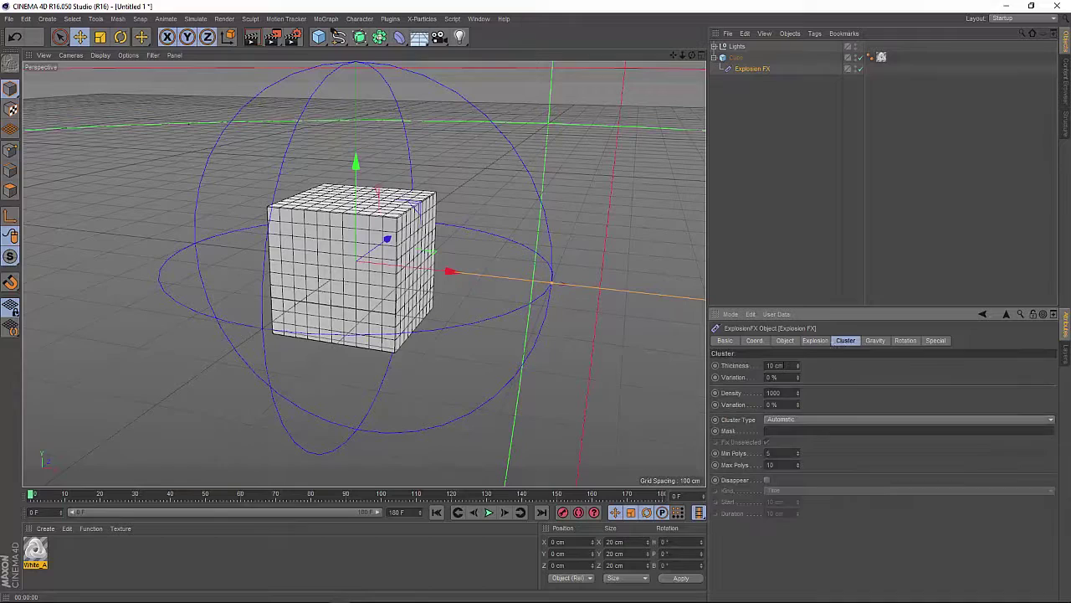
pyautogui.moveTo(792, 365); pyautogui.dragTo(748, 365)
pyautogui.write('0')
pyautogui.press('Return')
pyautogui.click(768, 464)
pyautogui.write('13')
pyautogui.press('Return')
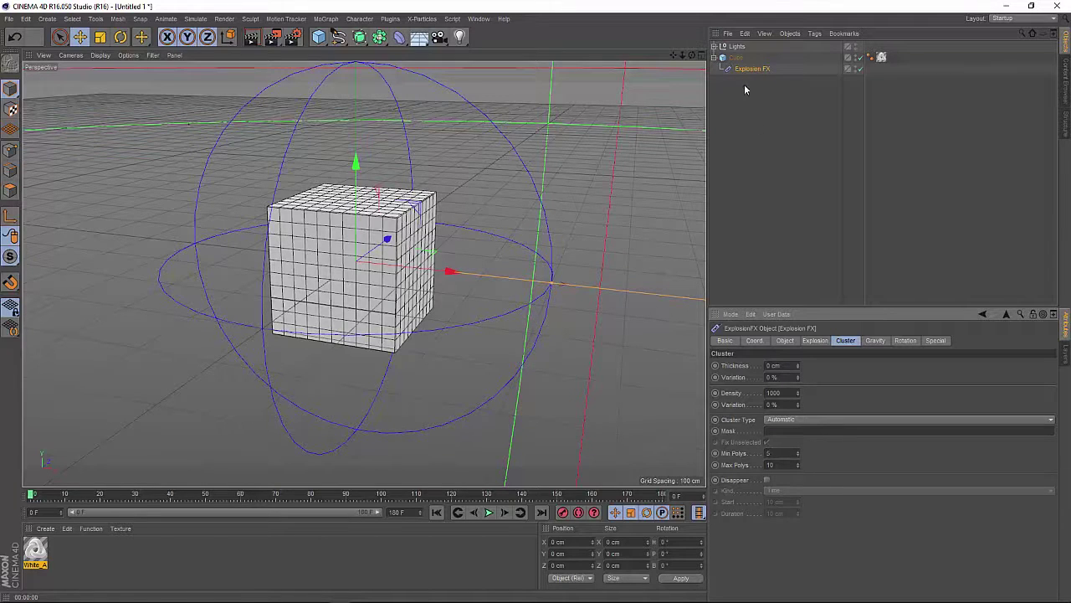
pyautogui.click(857, 69)
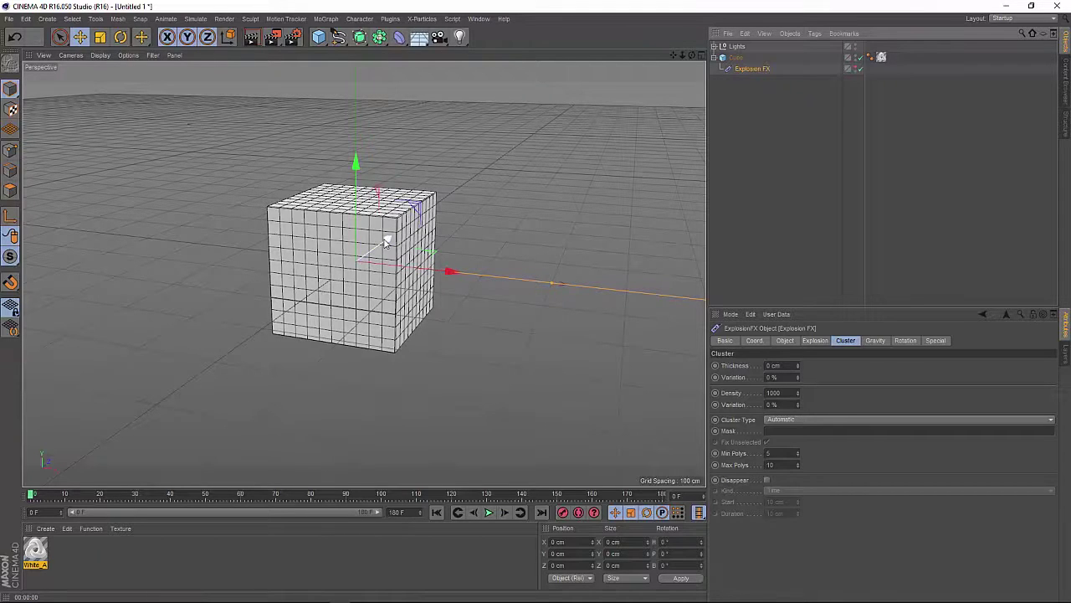
# Add a Fracture object, nest the Cube and Explosion FX under it, and set Mode to Explode Segments.
pyautogui.click(337, 18)
pyautogui.click(338, 129)
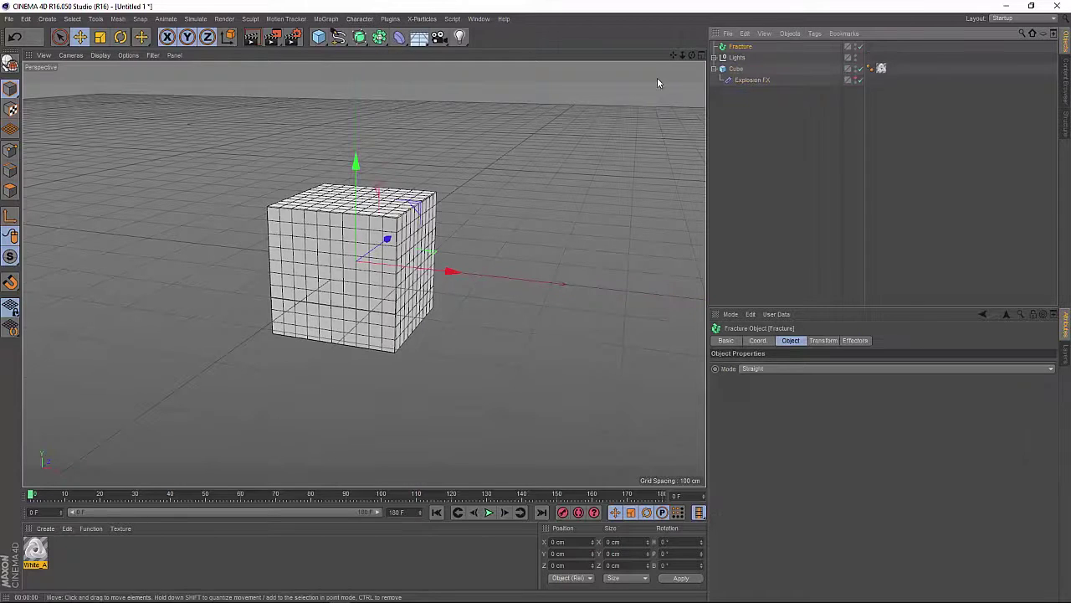
pyautogui.moveTo(739, 49); pyautogui.dragTo(740, 79)
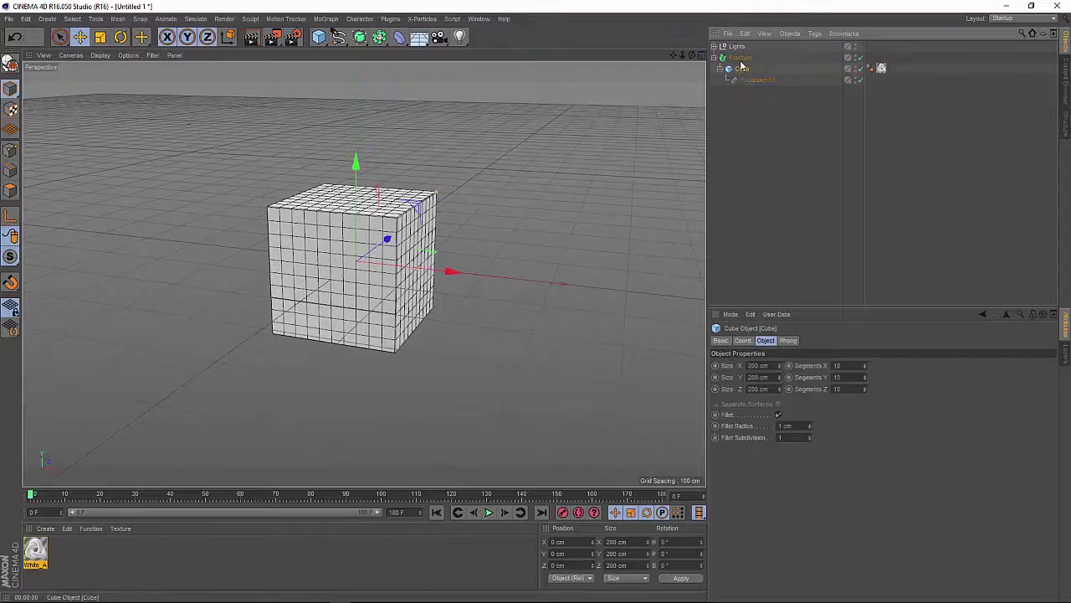
pyautogui.click(741, 59)
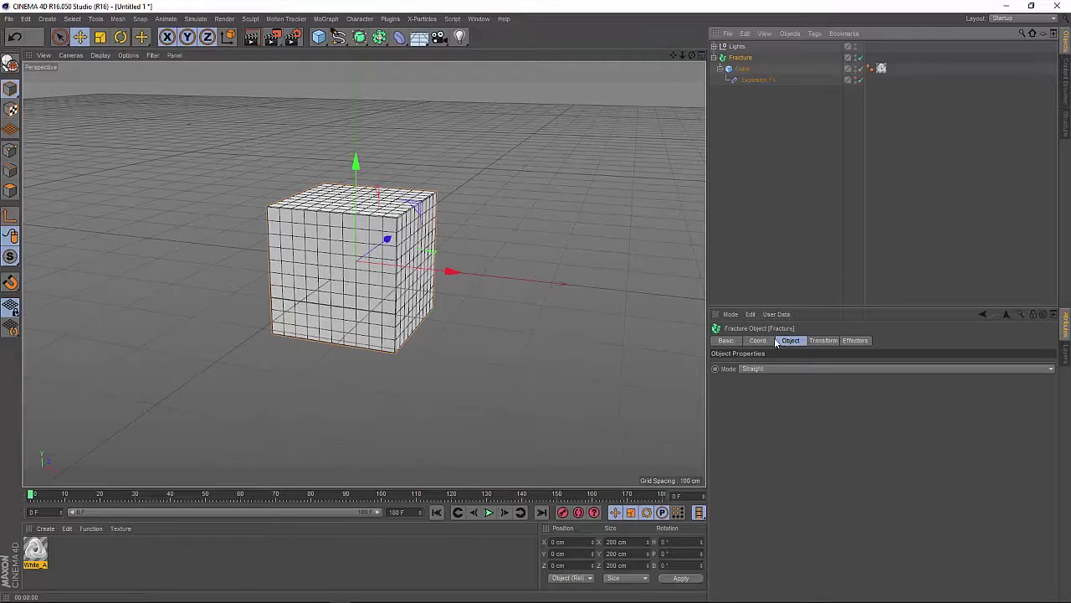
pyautogui.moveTo(777, 309); pyautogui.dragTo(776, 233)
pyautogui.click(747, 293)
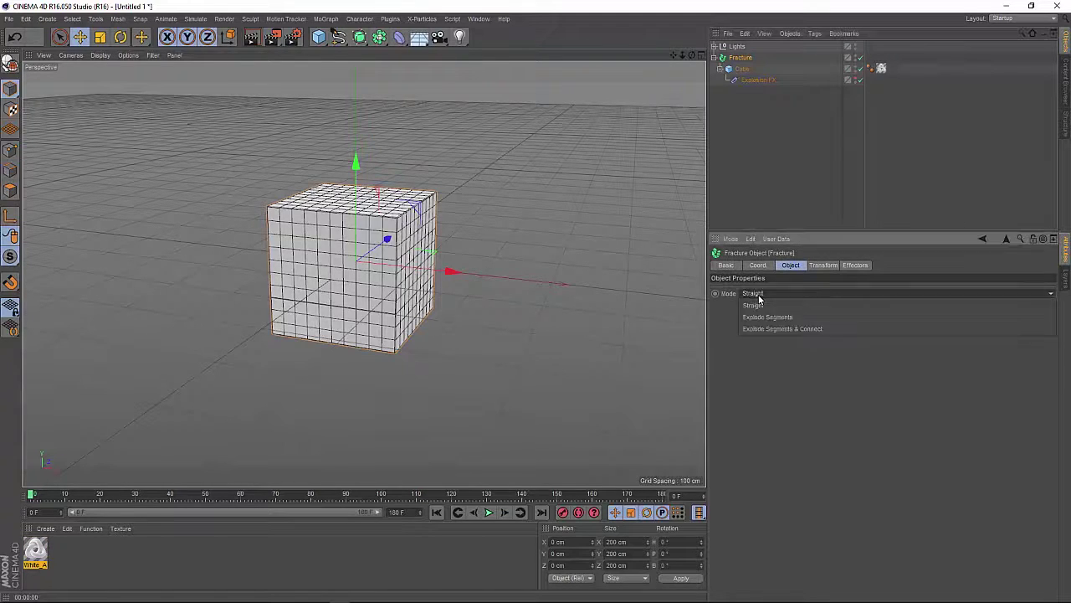
pyautogui.click(760, 316)
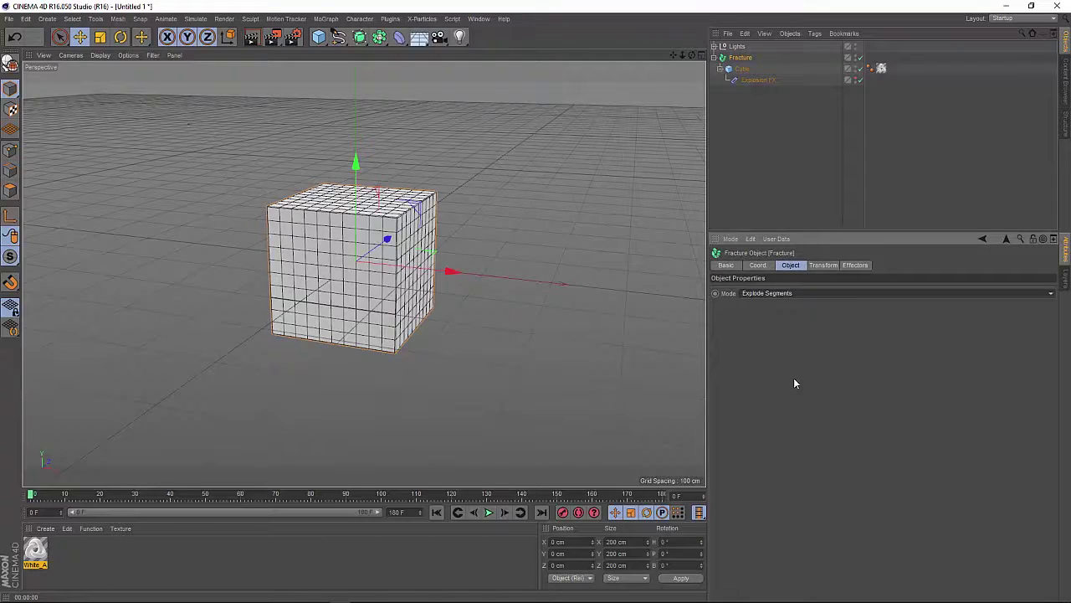
pyautogui.click(857, 266)
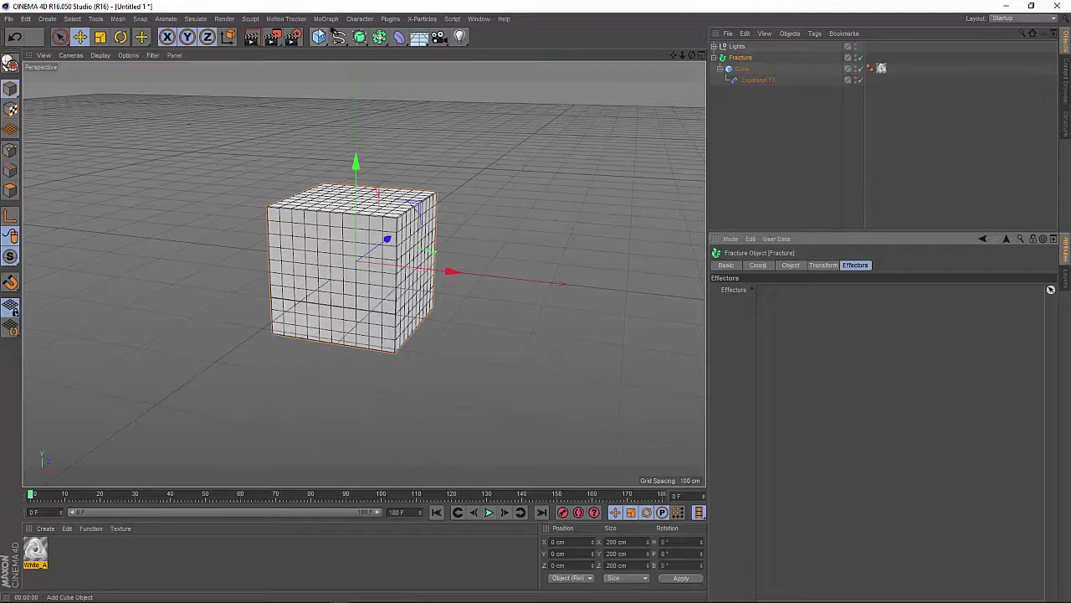
# Add a Plain effector to the Fracture and make it scale pieces uniformly instead of moving them.
pyautogui.click(326, 18)
pyautogui.moveTo(335, 37)
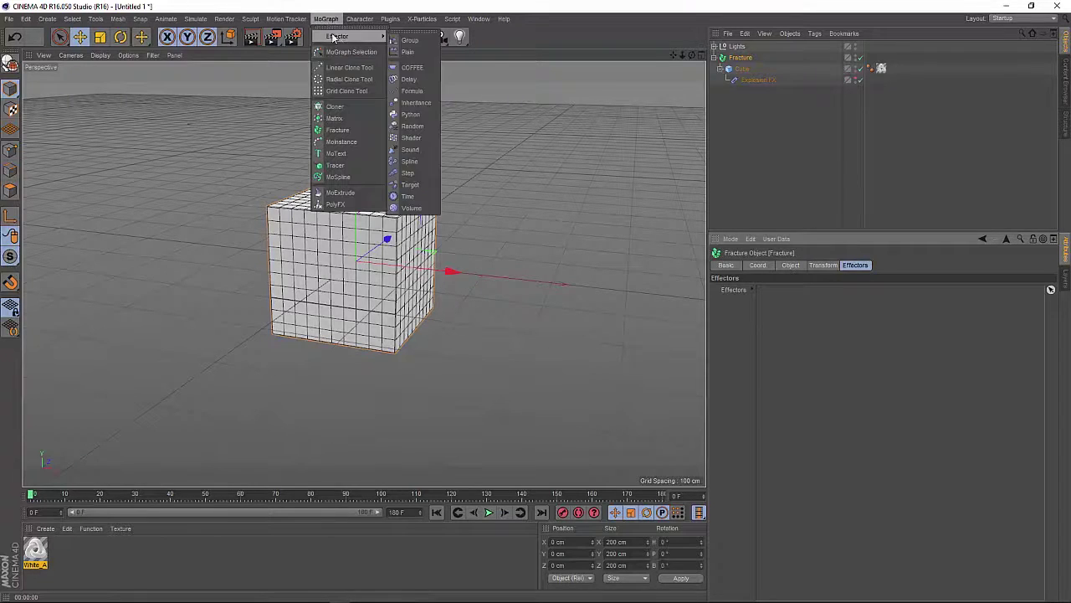
pyautogui.click(408, 52)
pyautogui.moveTo(730, 50); pyautogui.dragTo(736, 132)
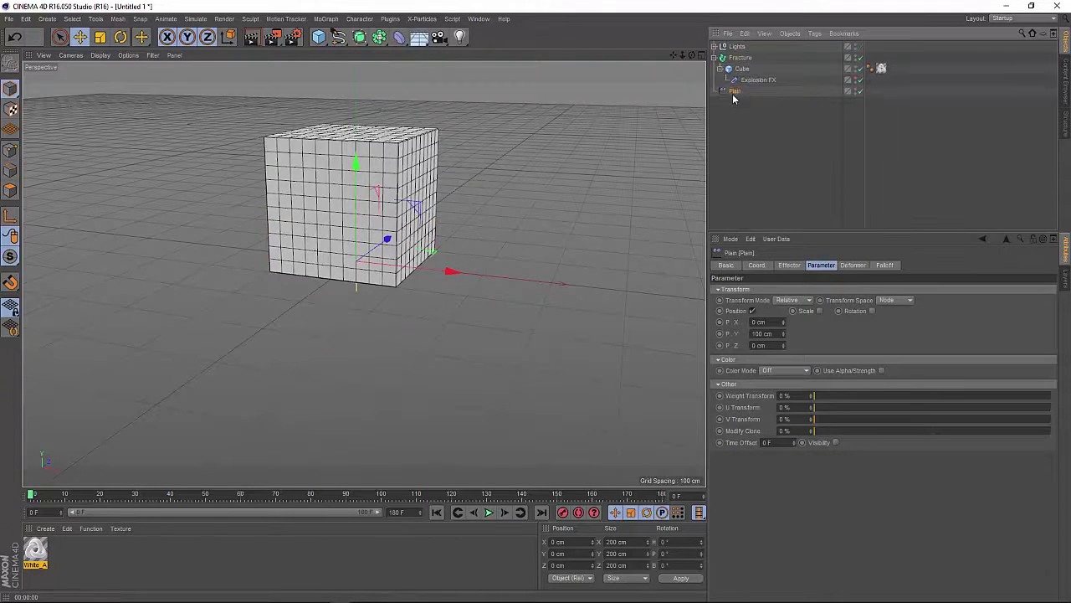
pyautogui.click(738, 58)
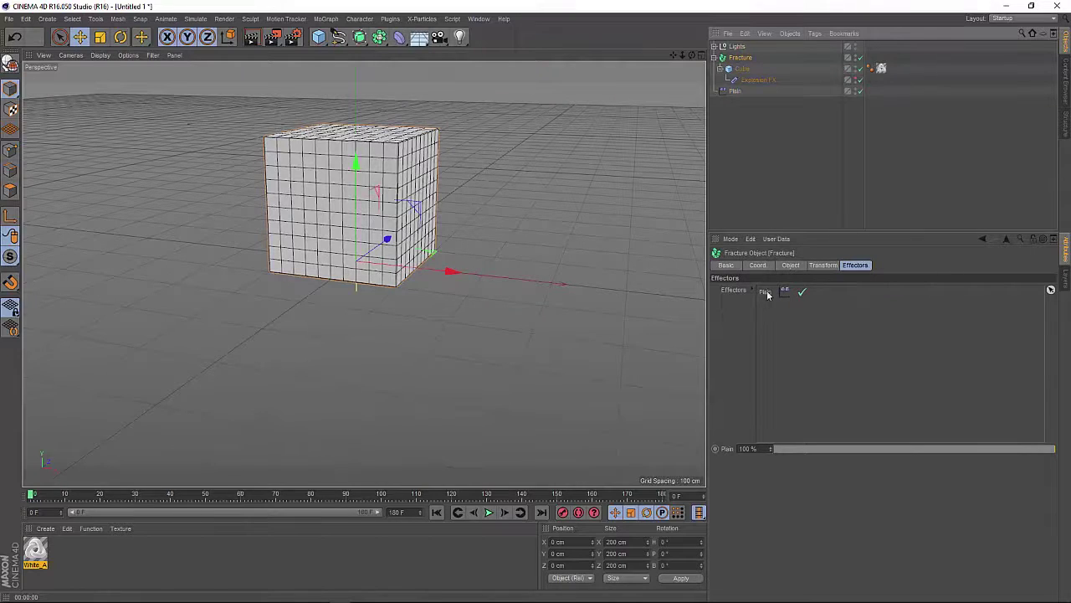
pyautogui.click(734, 91)
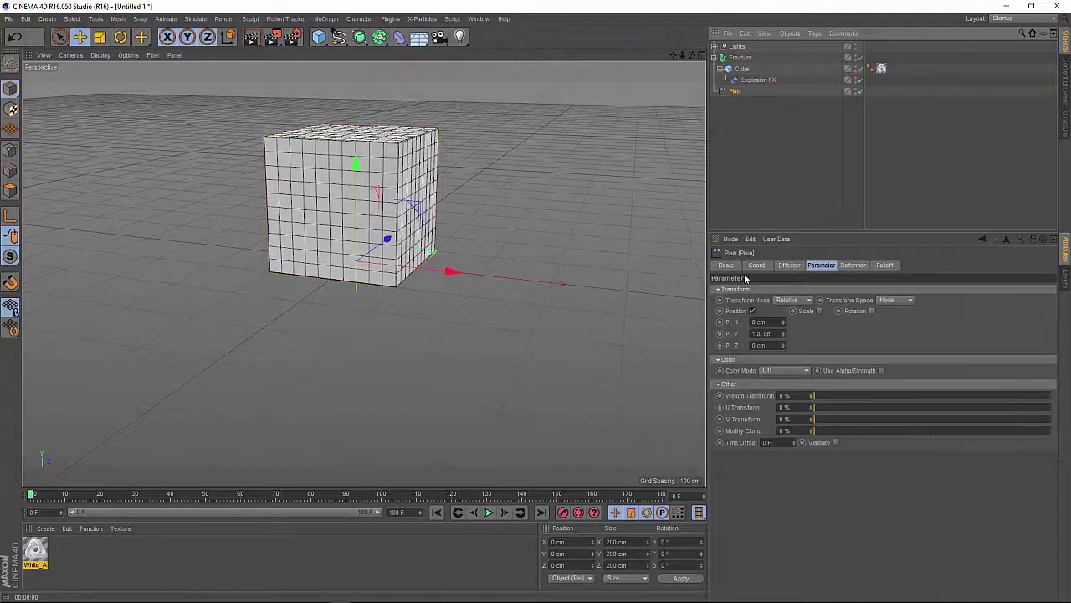
pyautogui.click(751, 311)
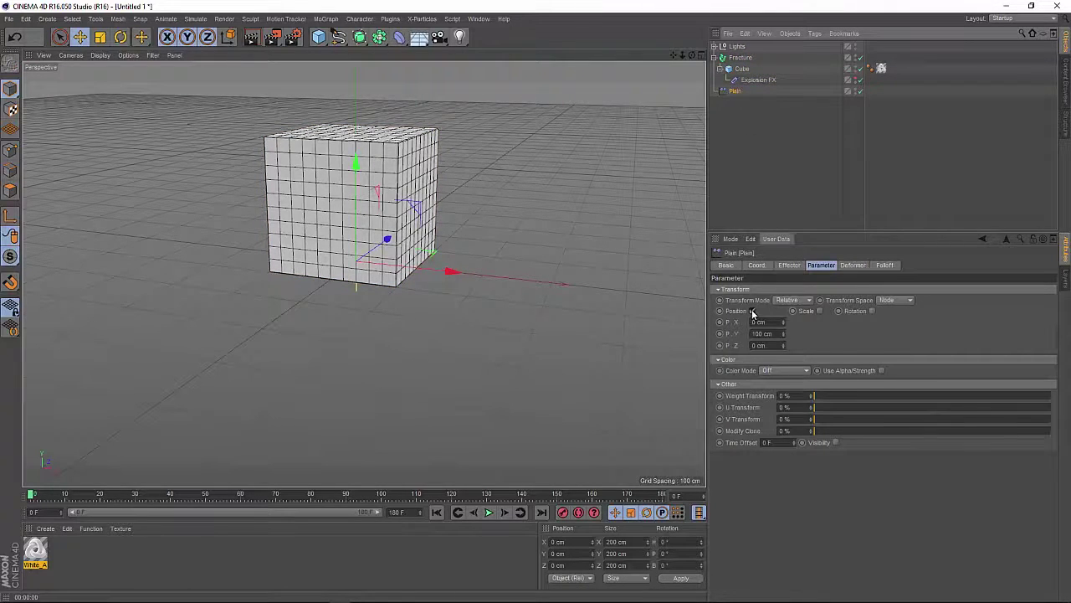
pyautogui.click(797, 311)
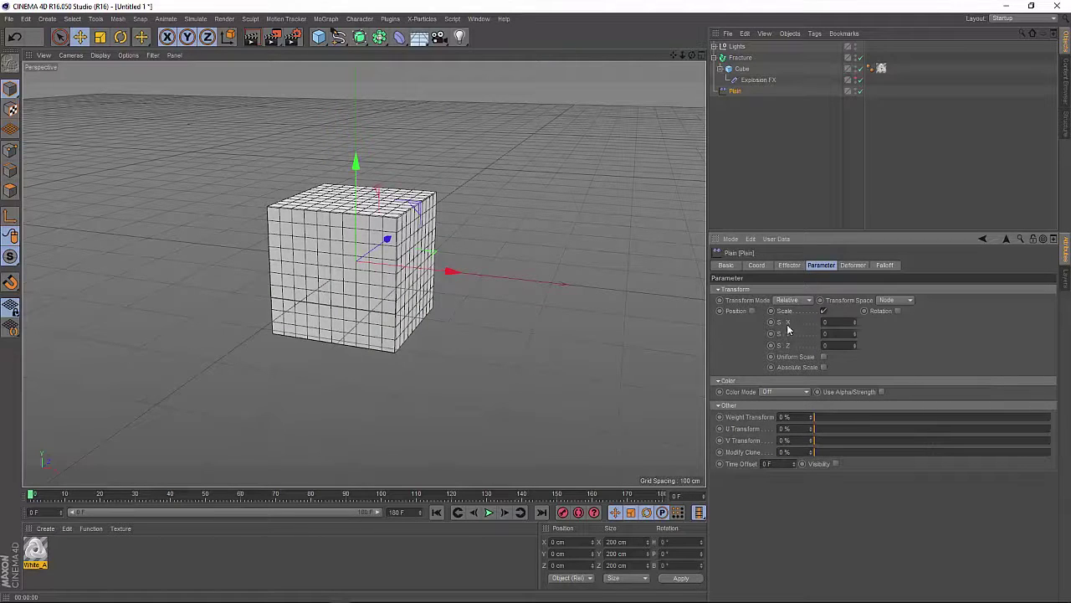
pyautogui.click(824, 356)
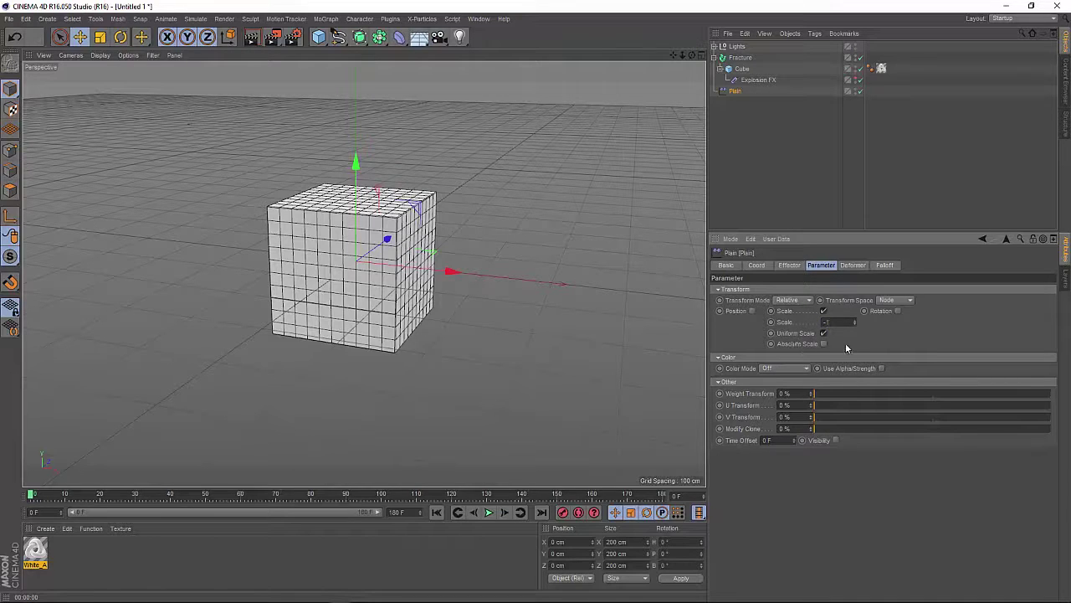
# Give the Plain effector a Linear falloff oriented along -X.
pyautogui.click(884, 266)
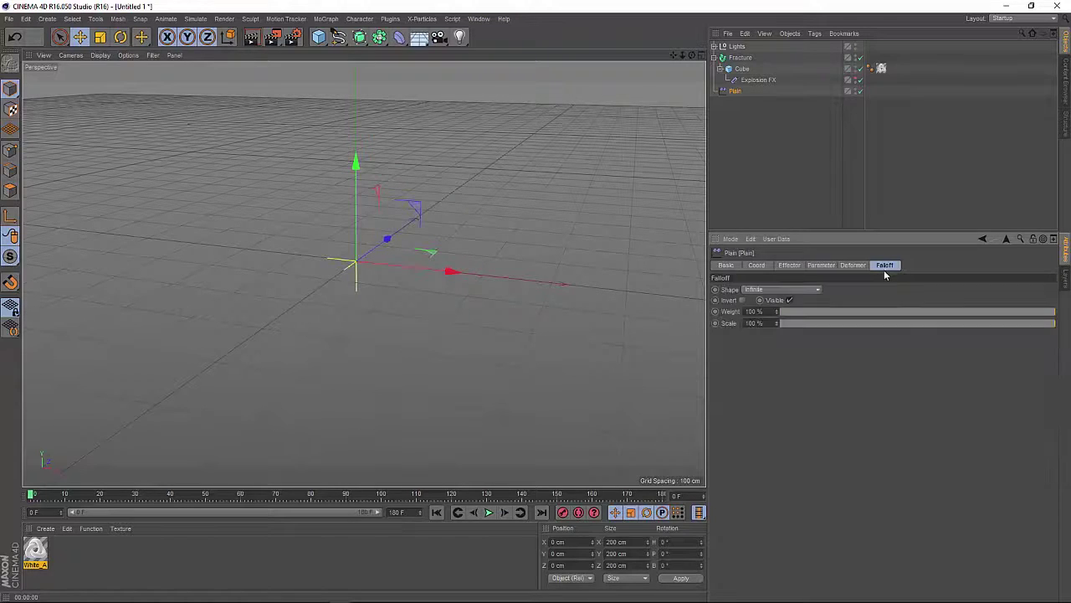
pyautogui.click(767, 290)
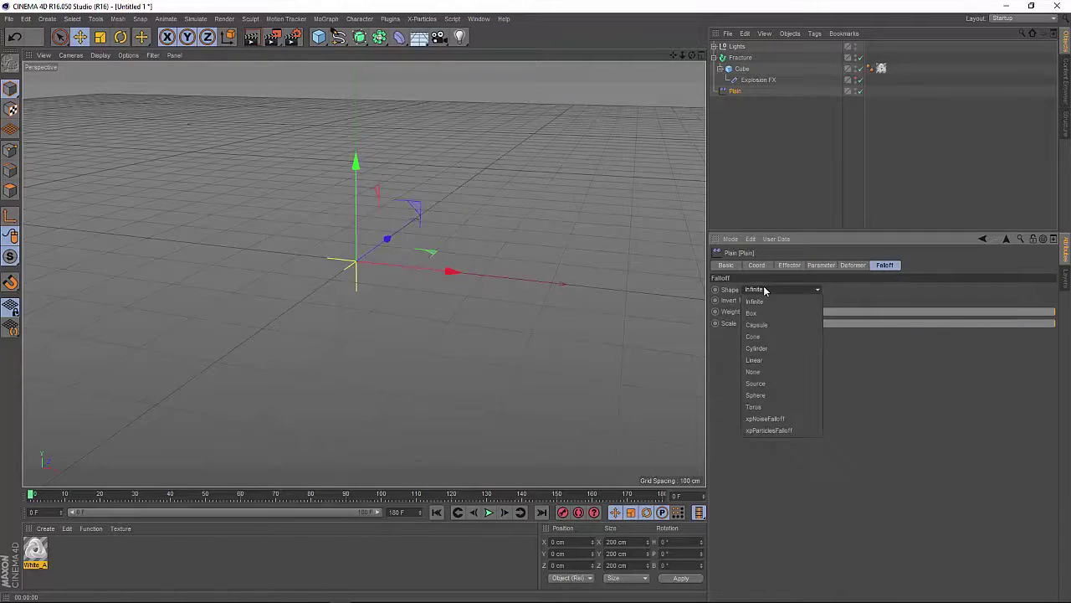
pyautogui.click(758, 360)
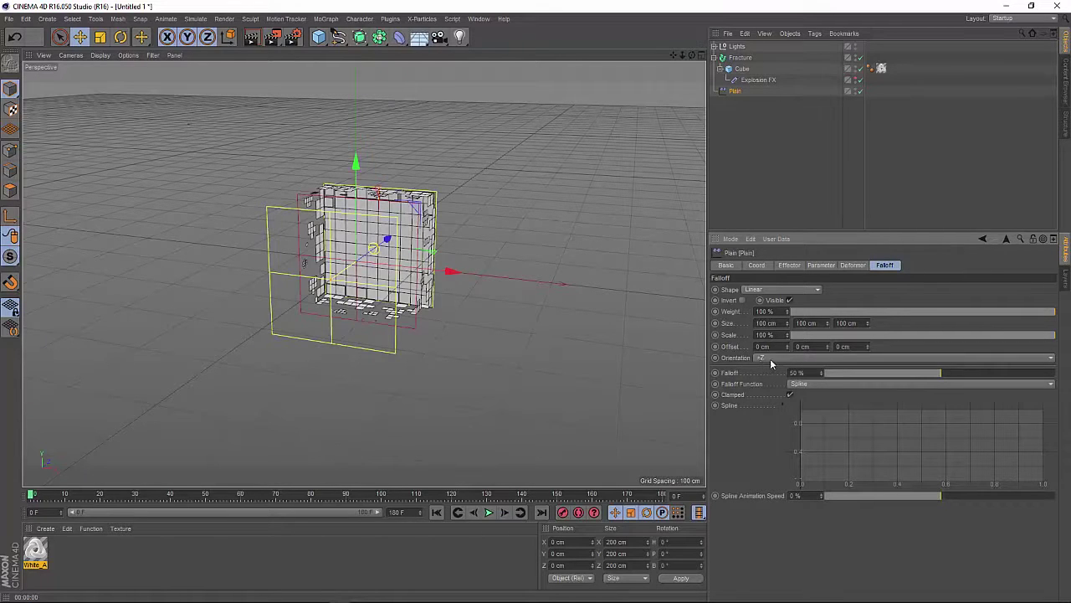
pyautogui.click(768, 358)
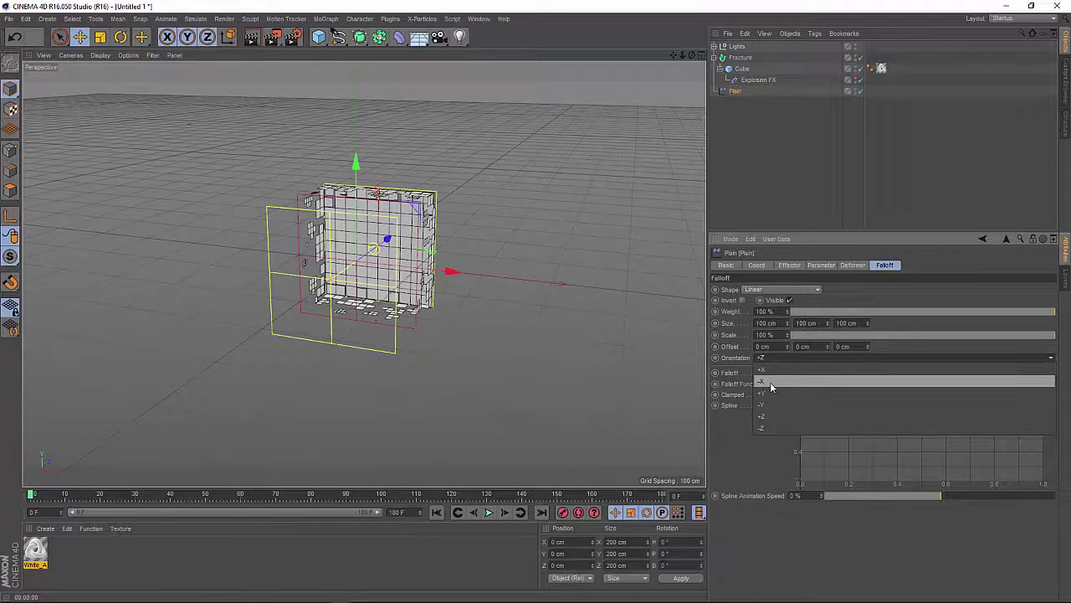
pyautogui.click(771, 383)
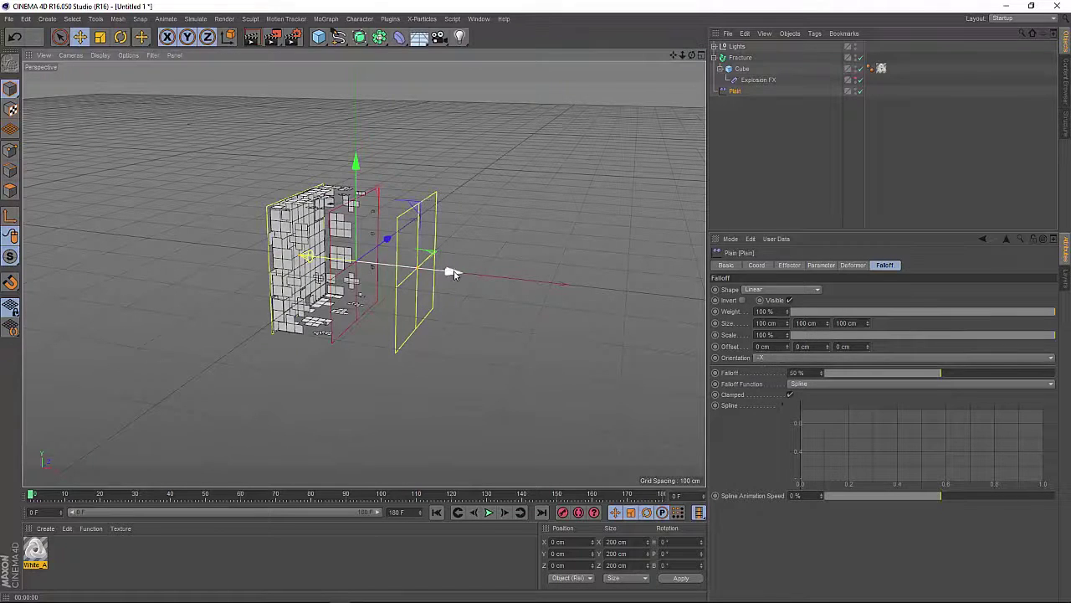
# Sweep the Plain effector along X to test the falloff, then reset its X position to 0 cm.
pyautogui.moveTo(447, 276); pyautogui.dragTo(394, 328)
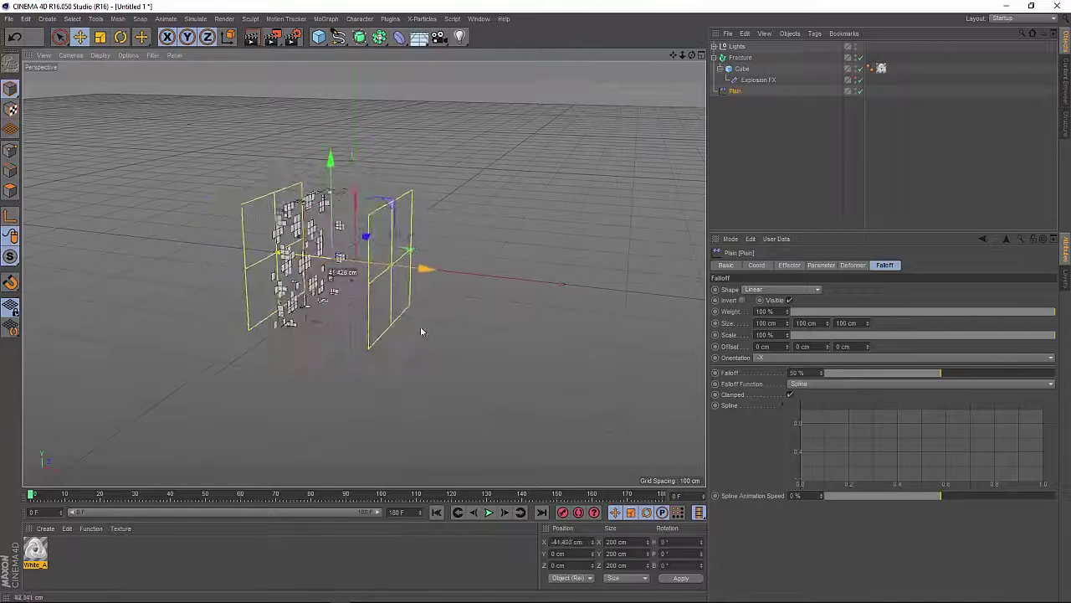
pyautogui.moveTo(421, 332); pyautogui.dragTo(483, 339)
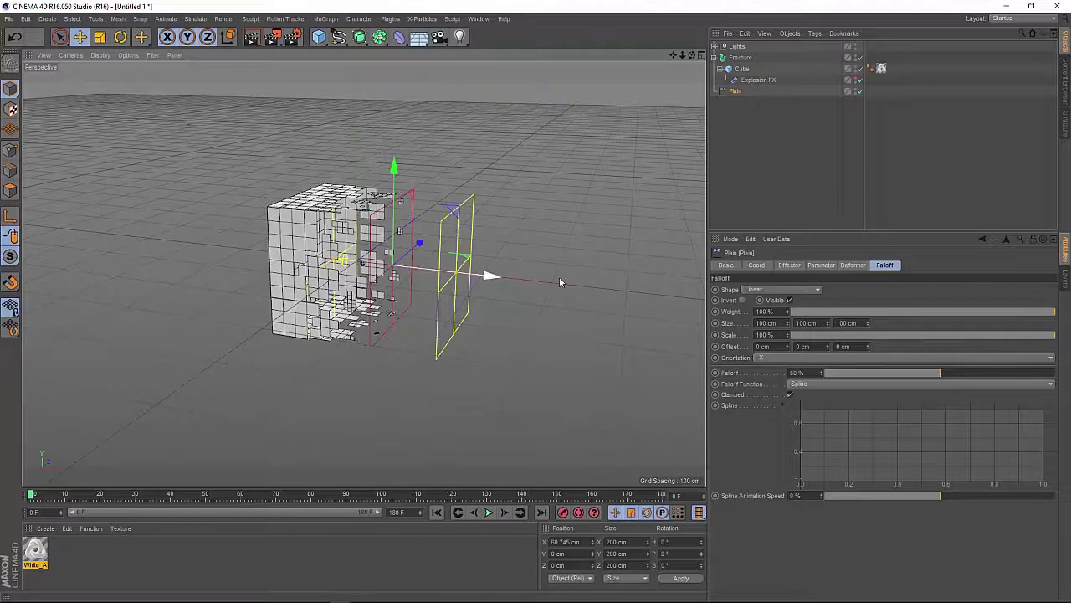
pyautogui.click(756, 265)
pyautogui.click(753, 290)
pyautogui.write('0')
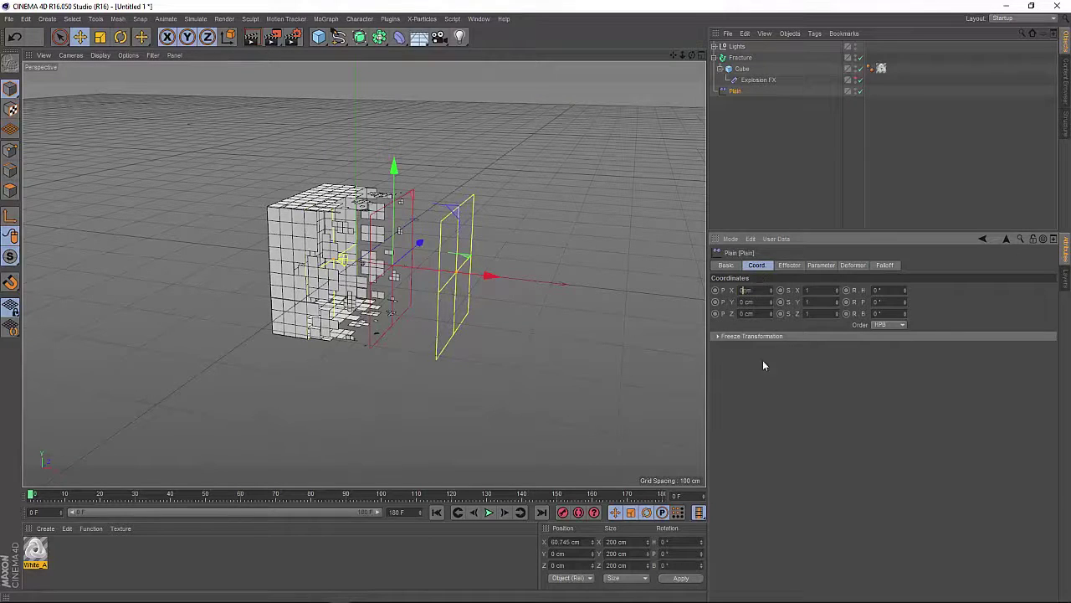
pyautogui.press('Return')
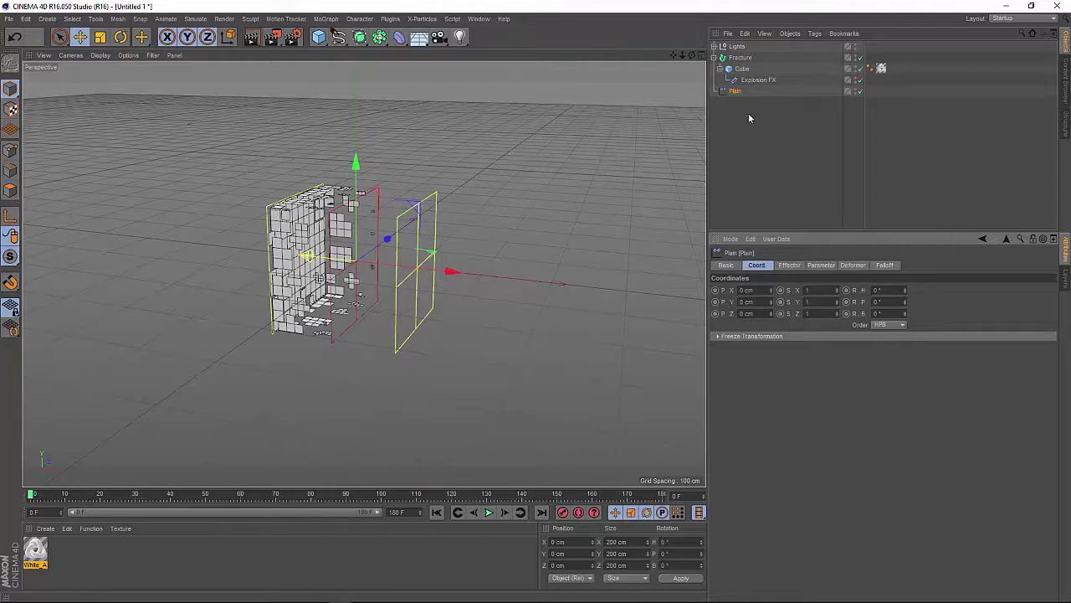
# Collapse the Fracture hierarchy and rename the Plain effector to Plain_Scale.
pyautogui.click(714, 57)
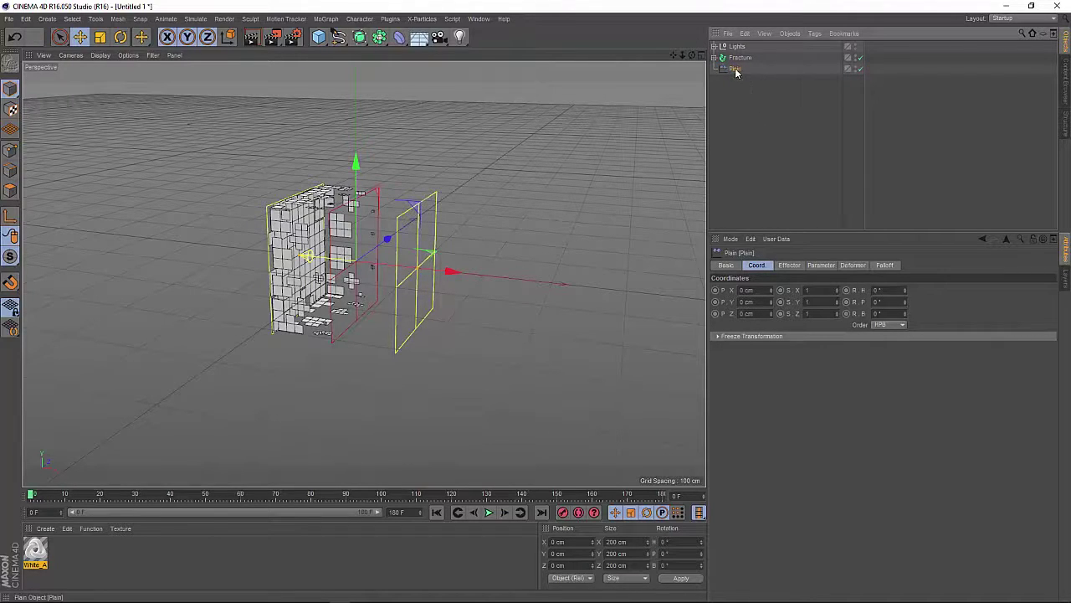
pyautogui.doubleClick(736, 68)
pyautogui.click(746, 68)
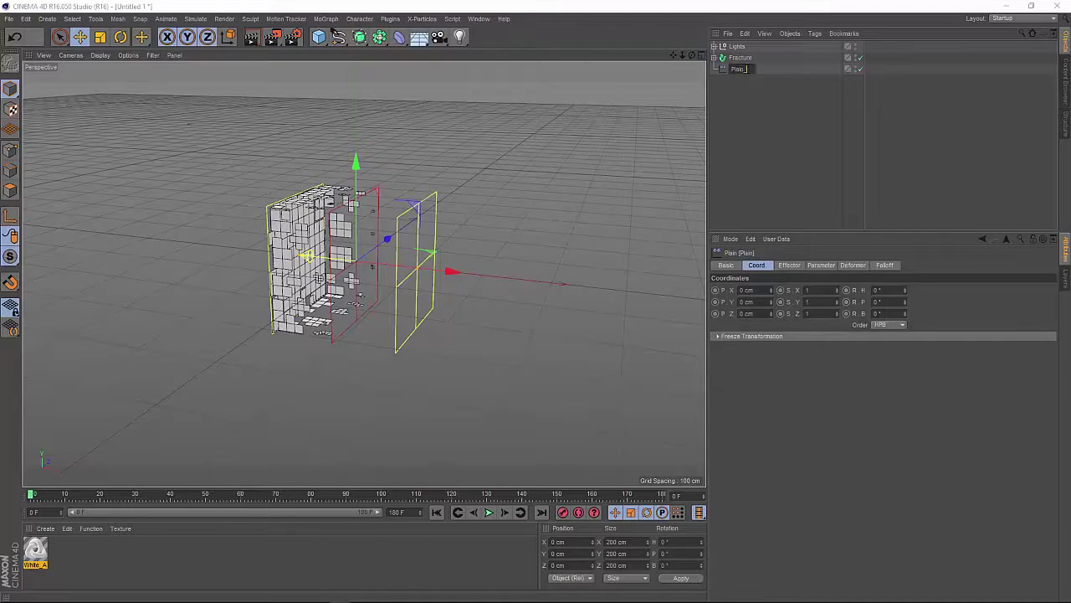
pyautogui.write('_Sta')
pyautogui.press('Return')
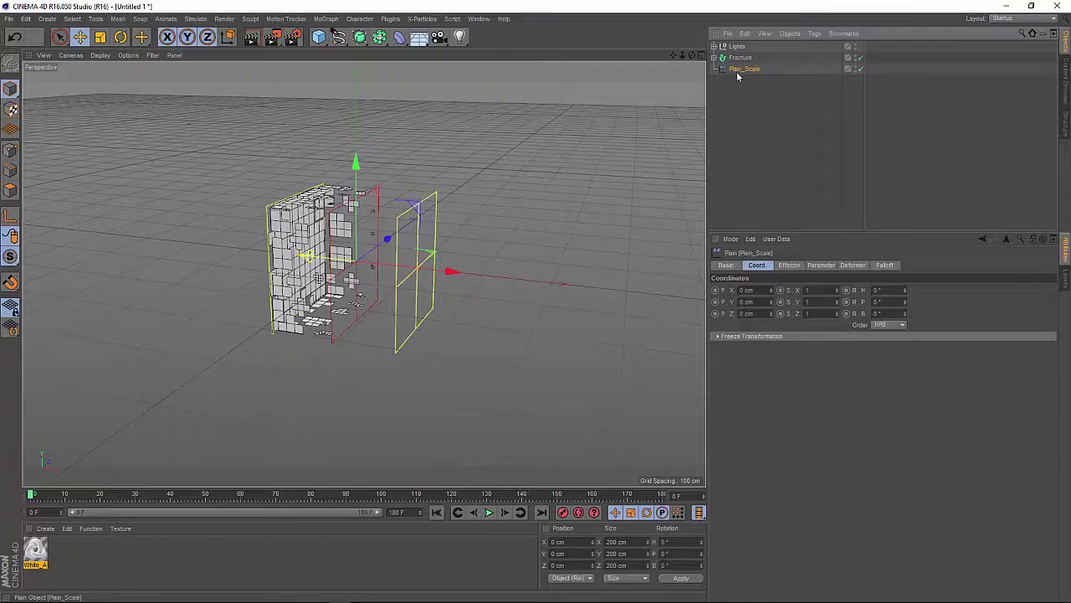
pyautogui.click(884, 265)
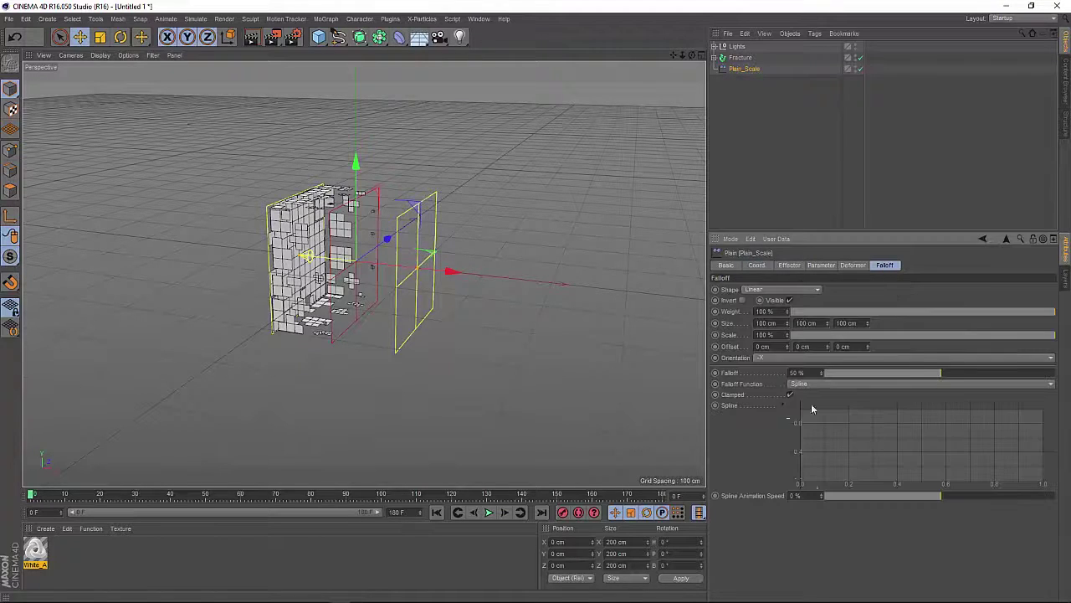
# Apply the Linear spline preset to Plain_Scale's falloff curve, then set its points to Ease Ease.
pyautogui.rightClick(822, 440)
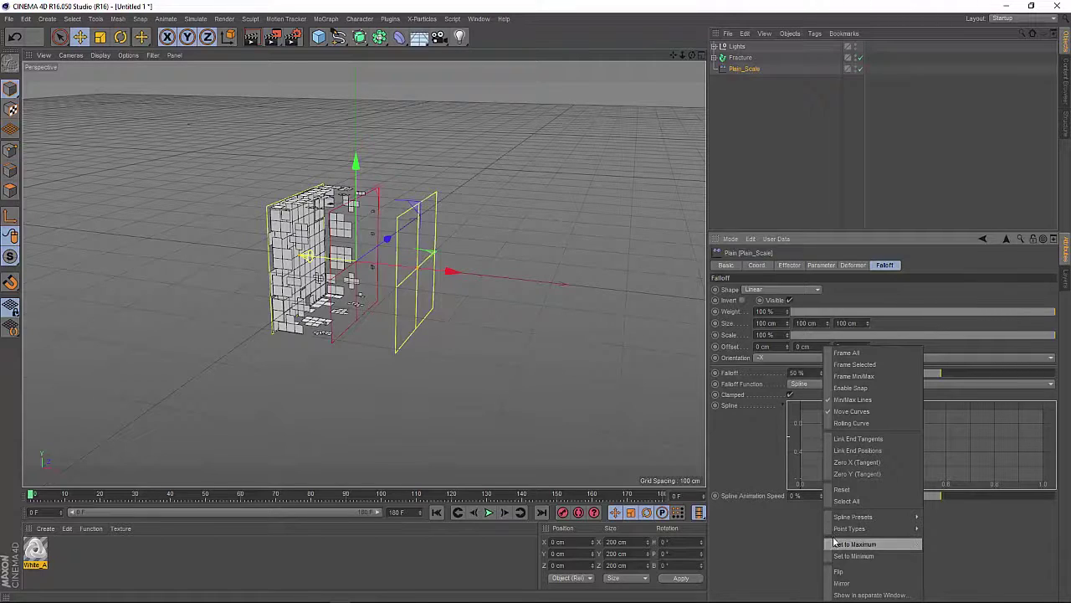
pyautogui.moveTo(841, 529)
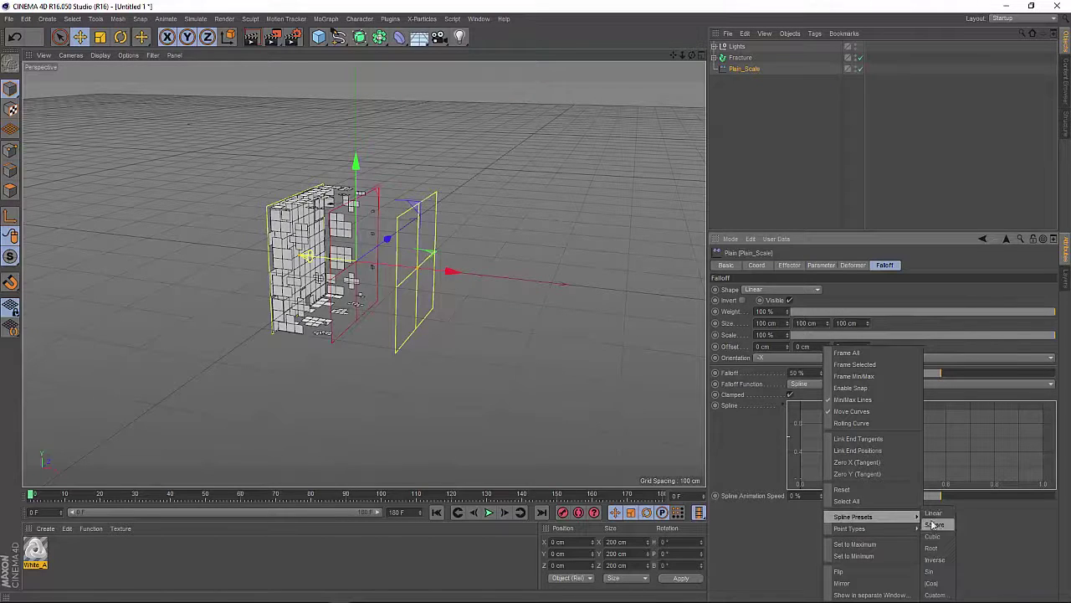
pyautogui.click(930, 528)
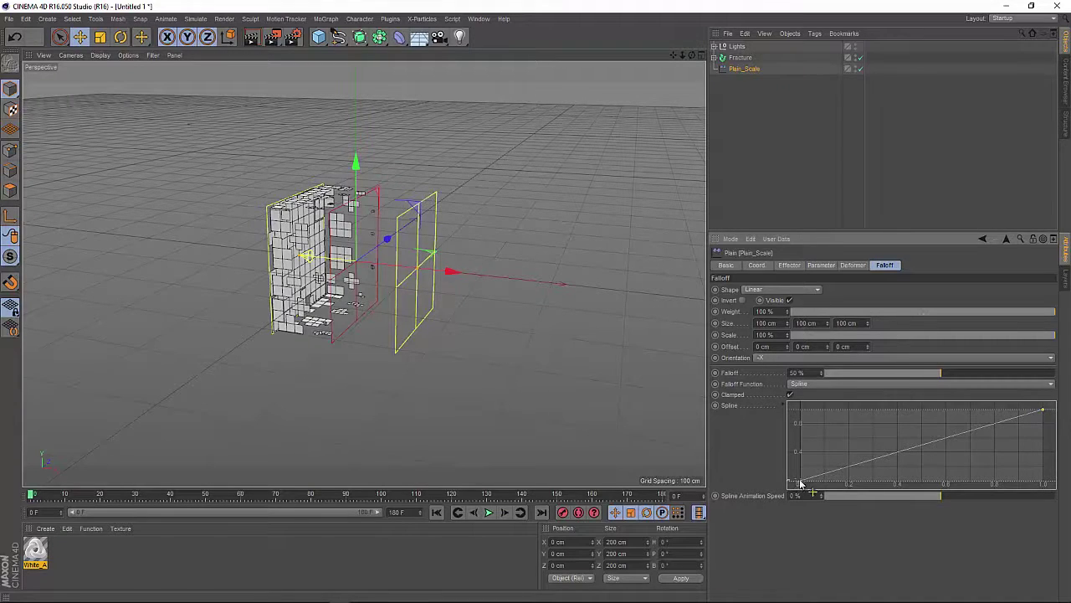
pyautogui.rightClick(801, 484)
pyautogui.moveTo(825, 530)
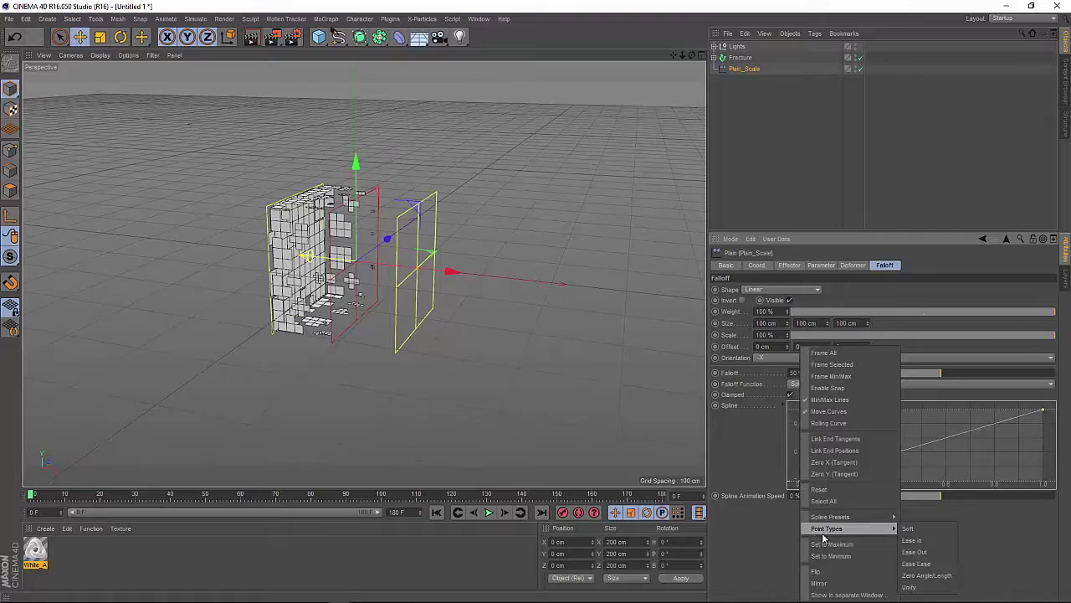
pyautogui.click(916, 563)
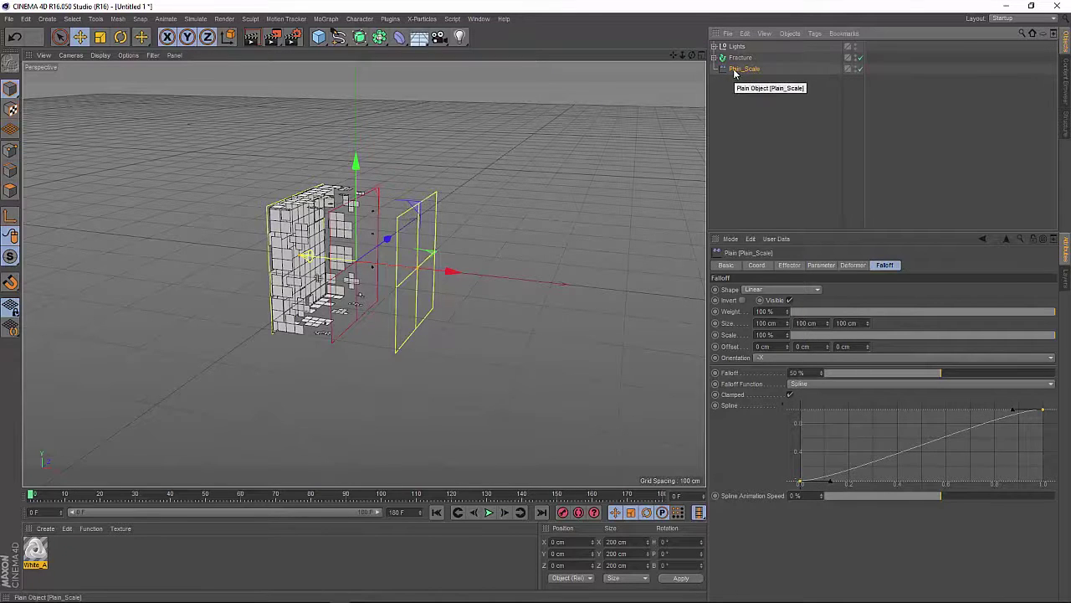
# Duplicate Plain_Scale and make the copy rotate heading 90° instead of scaling.
pyautogui.keyDown('ctrl'); pyautogui.moveTo(739, 72); pyautogui.dragTo(741, 85); pyautogui.keyUp('ctrl')
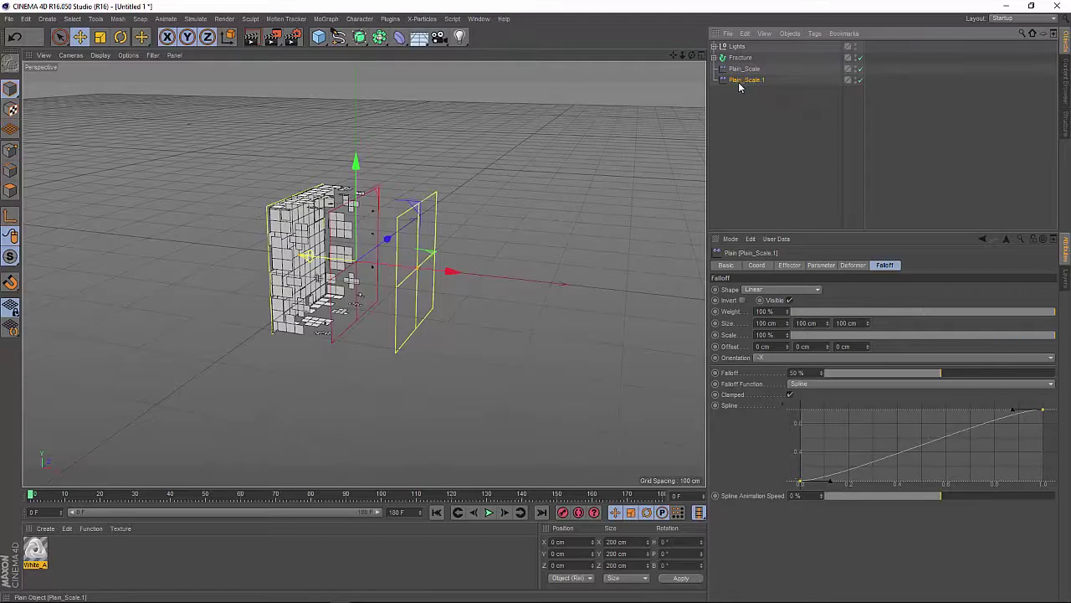
pyautogui.click(788, 266)
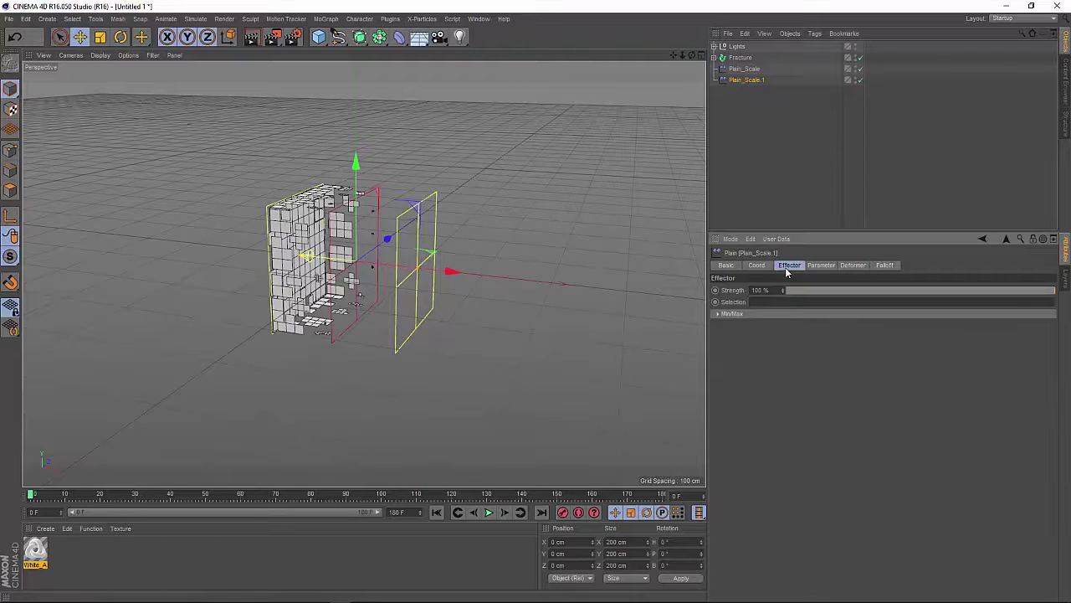
pyautogui.click(816, 265)
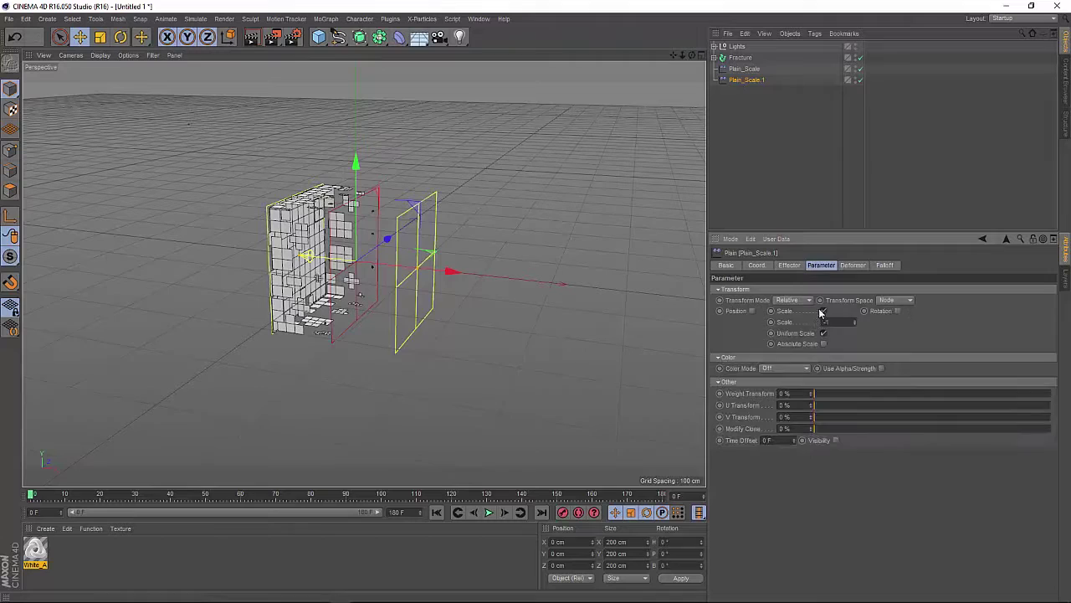
pyautogui.click(821, 311)
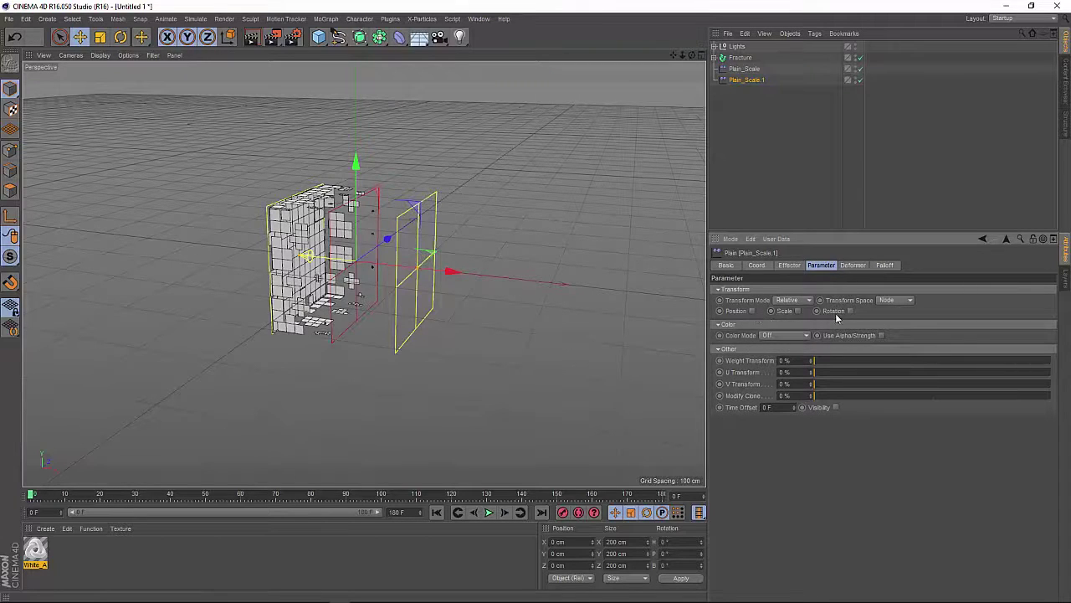
pyautogui.click(850, 311)
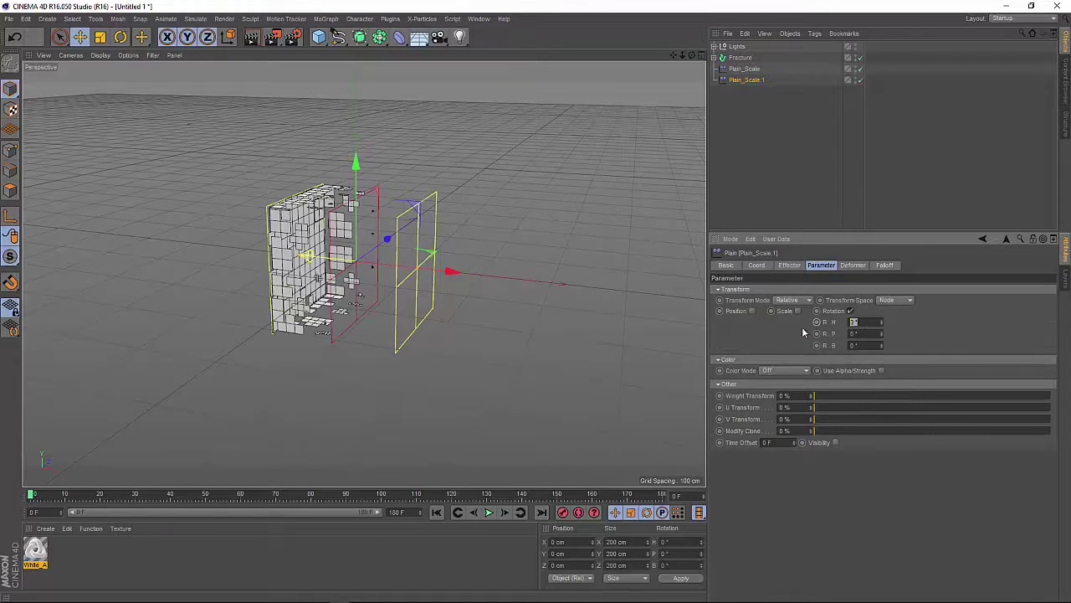
pyautogui.write('90')
pyautogui.press('Return')
# Rename the copy to Plain_Rot_H and move it to X -201 cm.
pyautogui.click(748, 81)
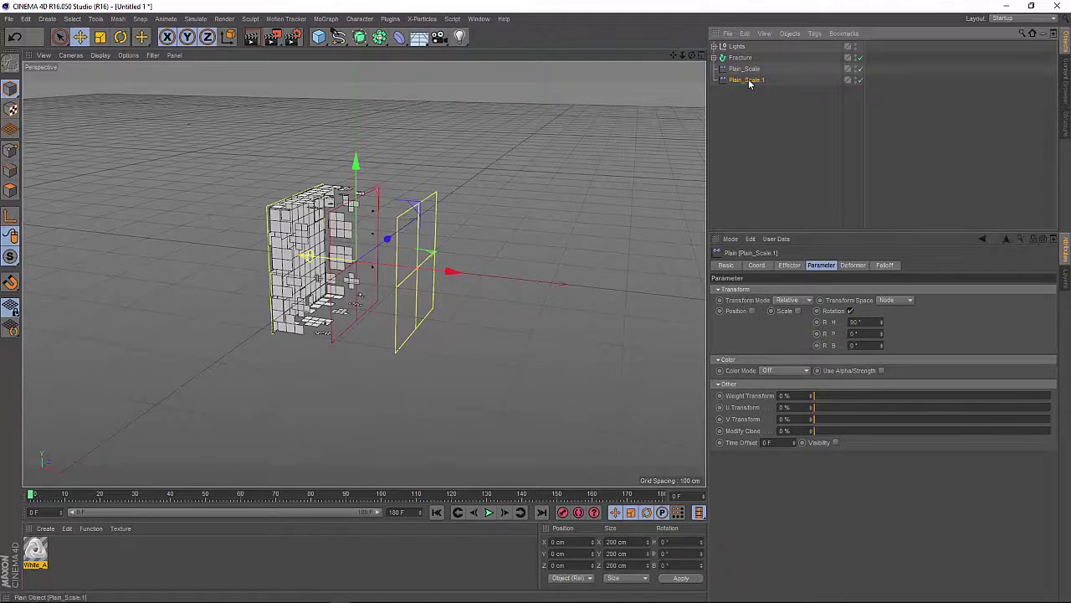
pyautogui.doubleClick(749, 80)
pyautogui.write('Plain_R')
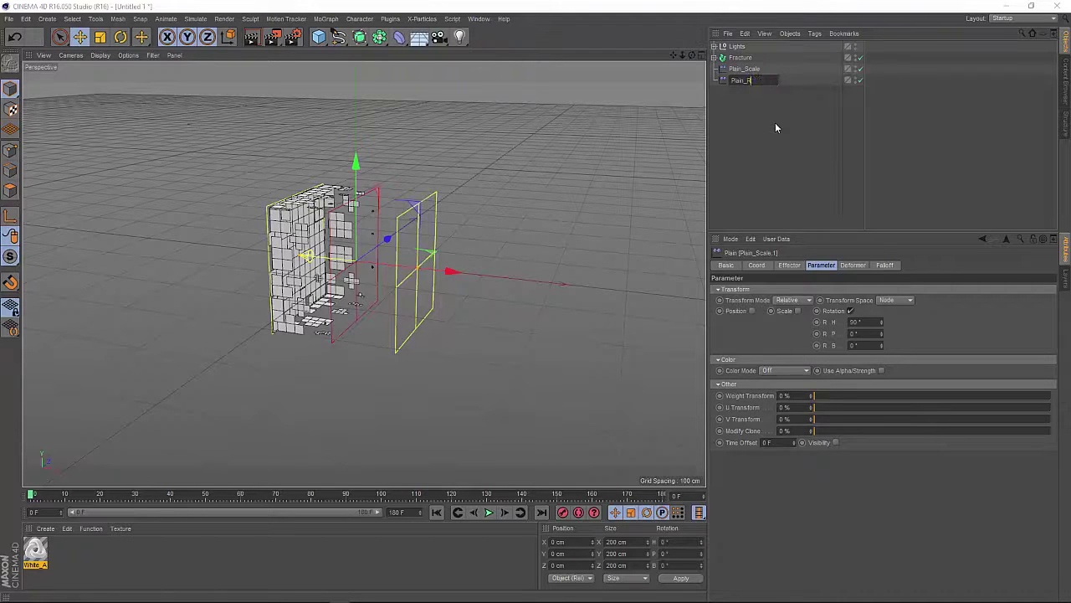
pyautogui.write('ot_')
pyautogui.press('Return')
pyautogui.doubleClick(742, 80)
pyautogui.write('H')
pyautogui.press('Return')
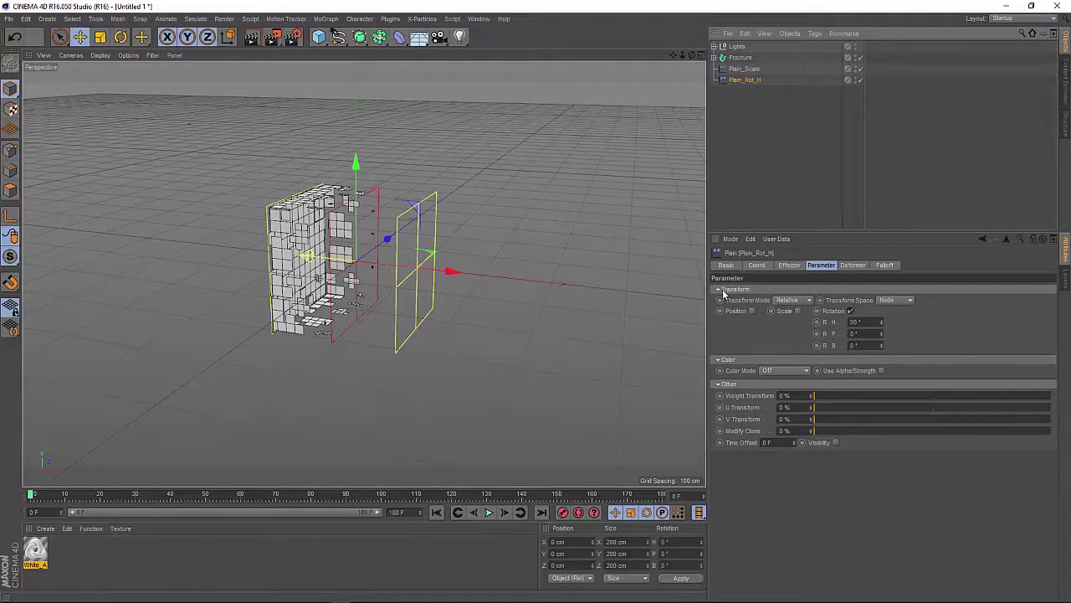
pyautogui.click(757, 265)
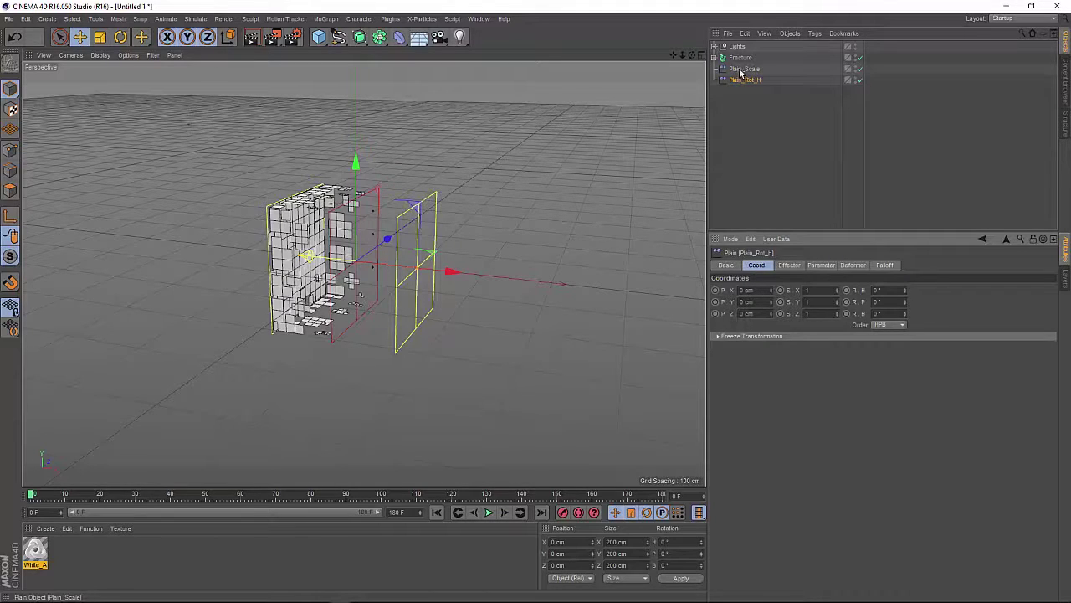
pyautogui.moveTo(771, 294)
pyautogui.mouseDown()
pyautogui.moveTo(674, 294)
pyautogui.moveTo(771, 294)
pyautogui.mouseUp()
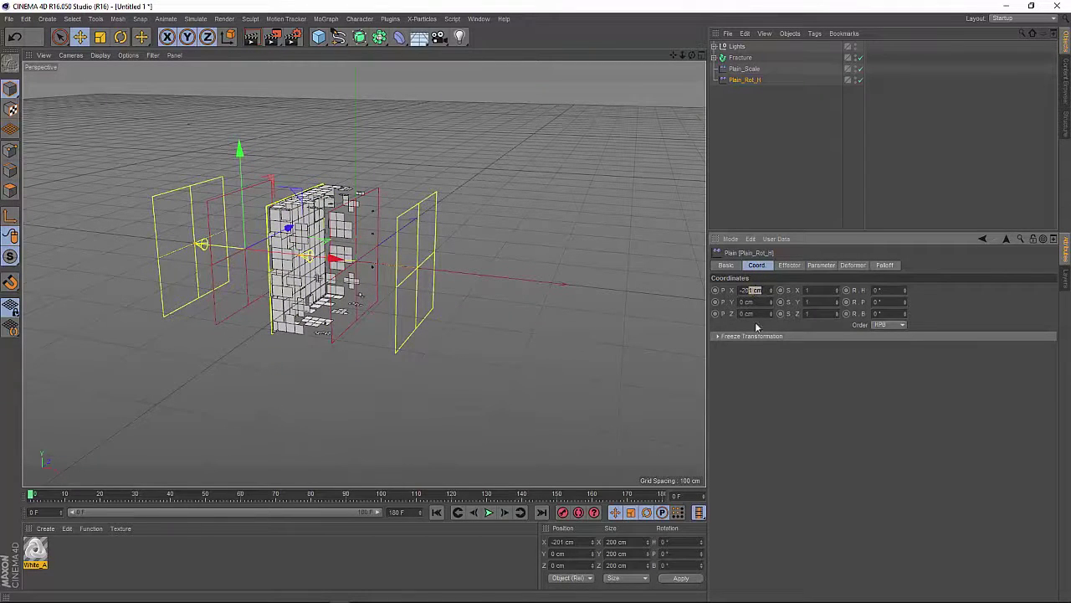
# Add Plain_Rot_H to the Fracture object's effector list.
pyautogui.click(740, 57)
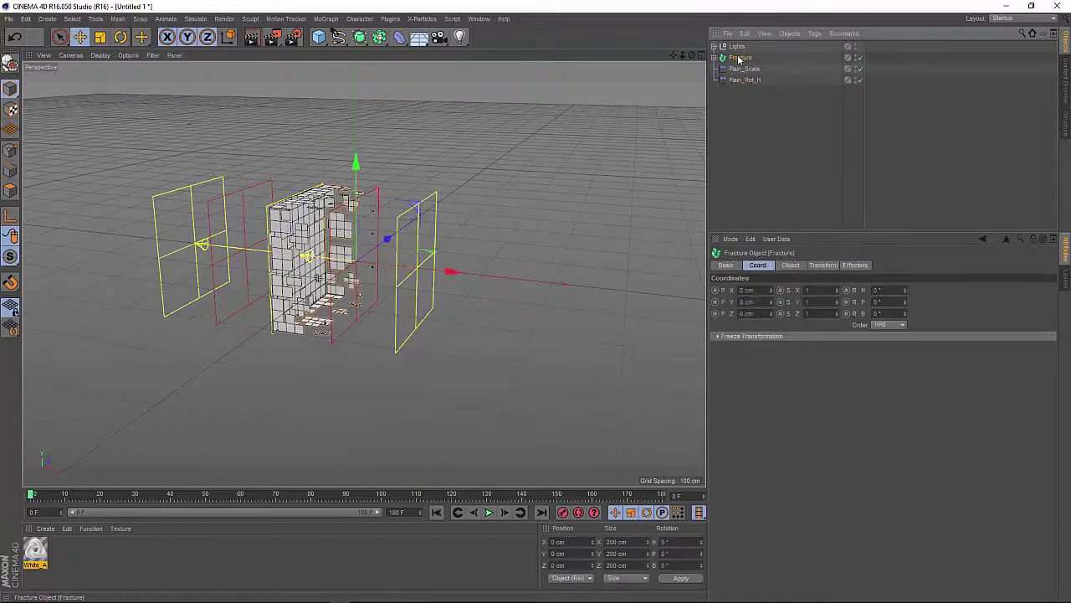
pyautogui.click(854, 265)
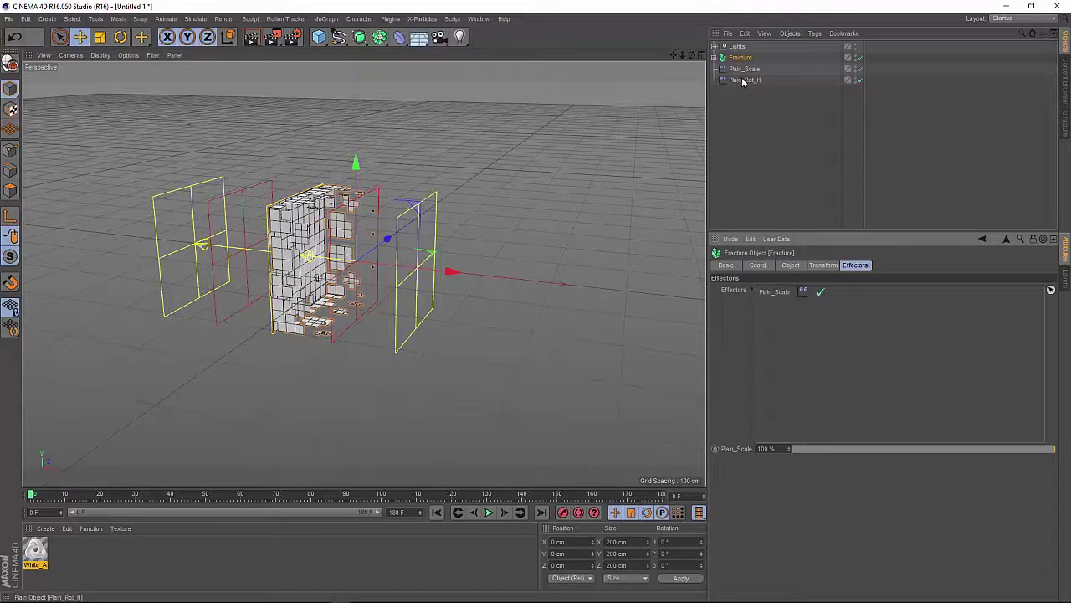
pyautogui.moveTo(743, 80); pyautogui.dragTo(802, 322)
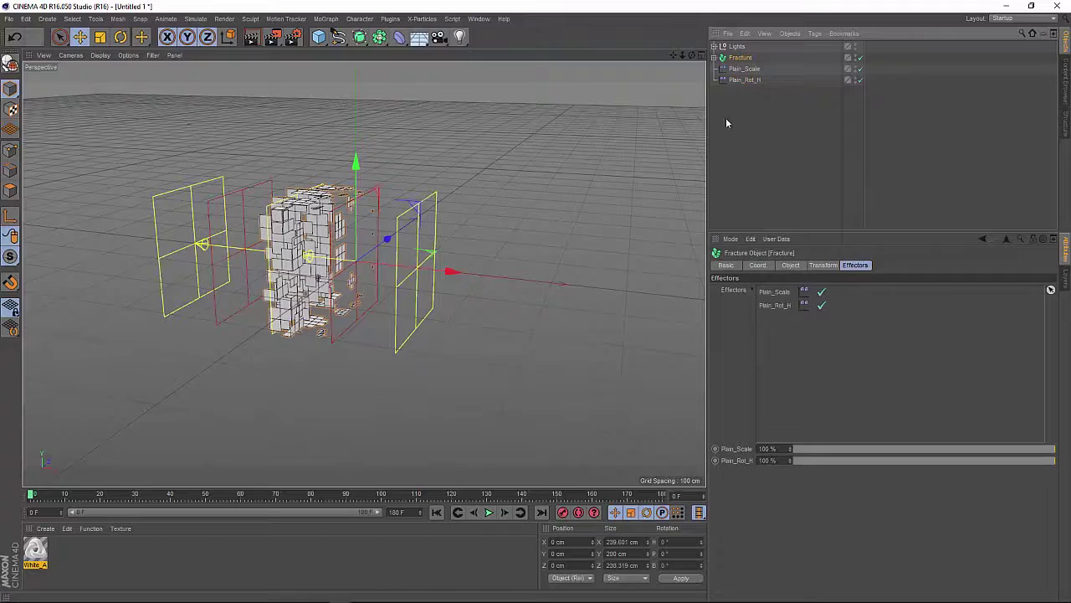
# Drag both Plain effectors together left along X to about -217 cm, past the cube.
pyautogui.click(744, 79)
pyautogui.keyDown('ctrl'); pyautogui.click(744, 68); pyautogui.keyUp('ctrl')
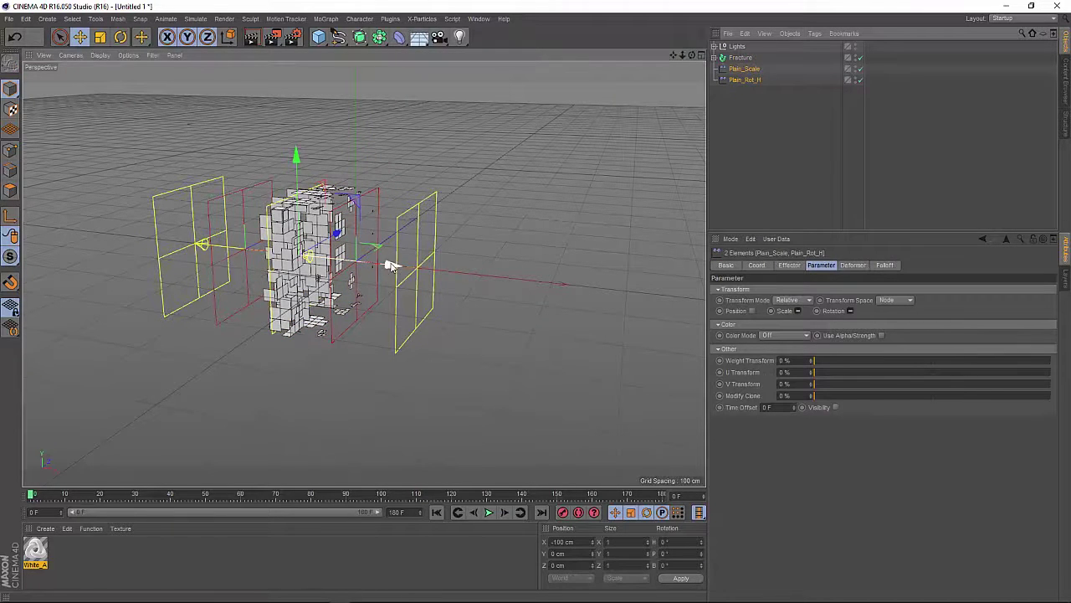
pyautogui.moveTo(393, 267); pyautogui.dragTo(667, 339)
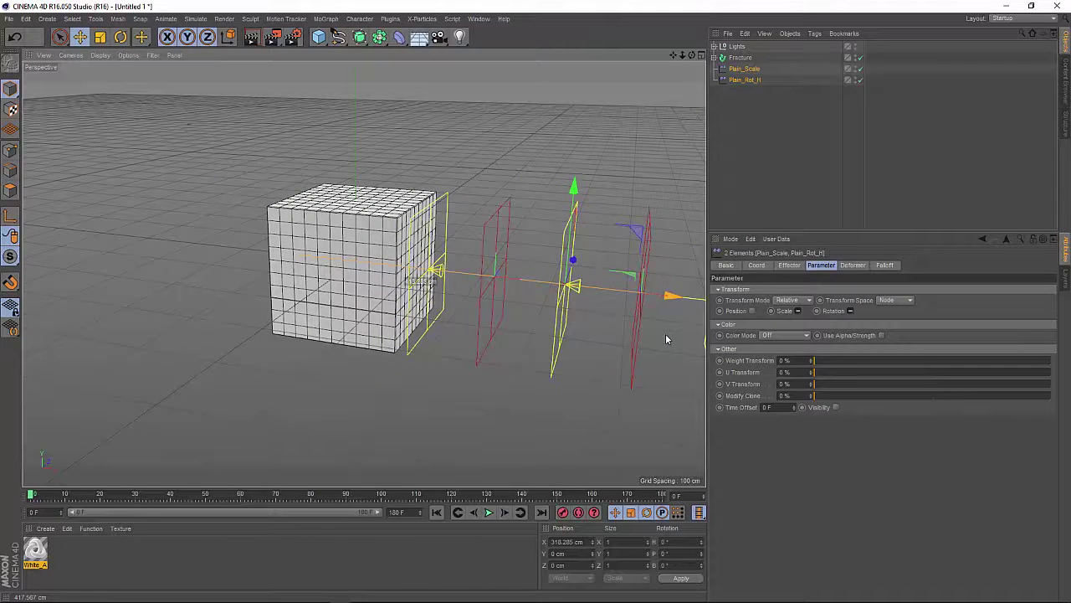
pyautogui.moveTo(666, 338); pyautogui.dragTo(659, 339)
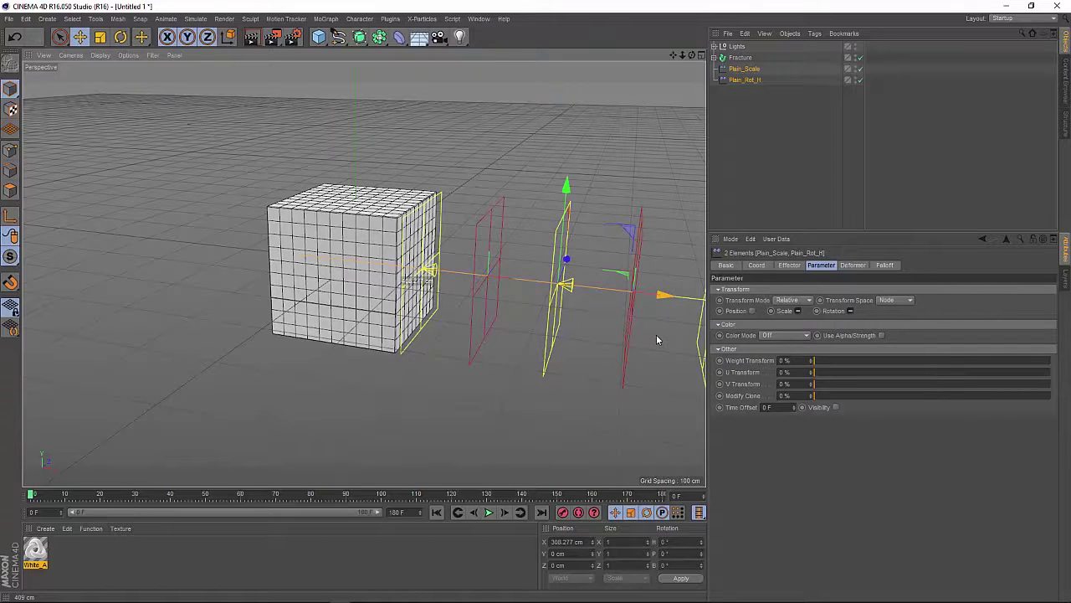
pyautogui.moveTo(657, 339); pyautogui.dragTo(318, 327)
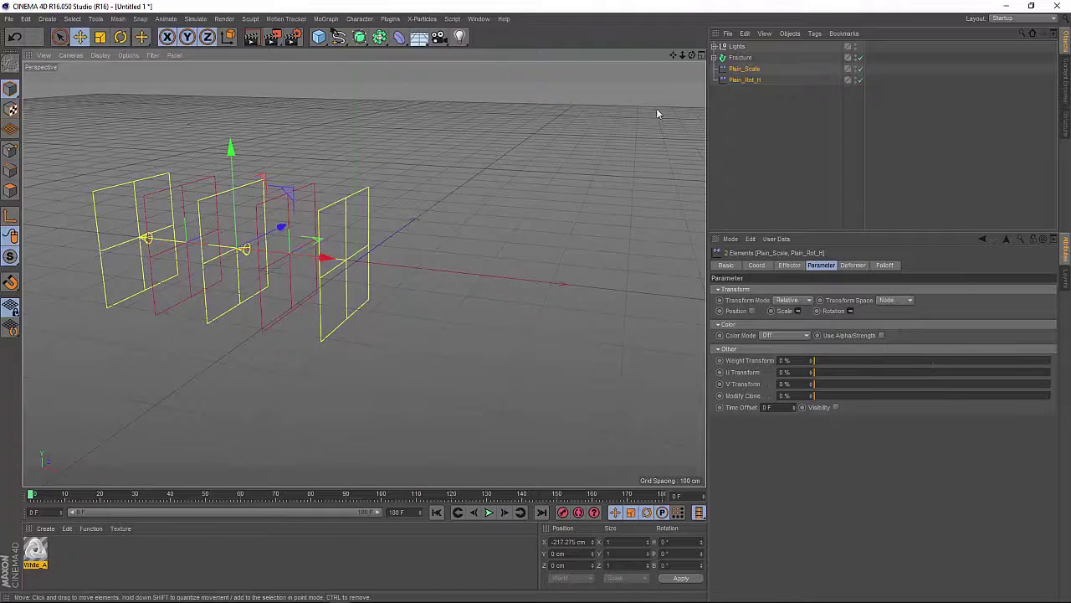
# Switch to four views and toggle both Plain effectors off and on to compare their effect.
pyautogui.click(701, 55)
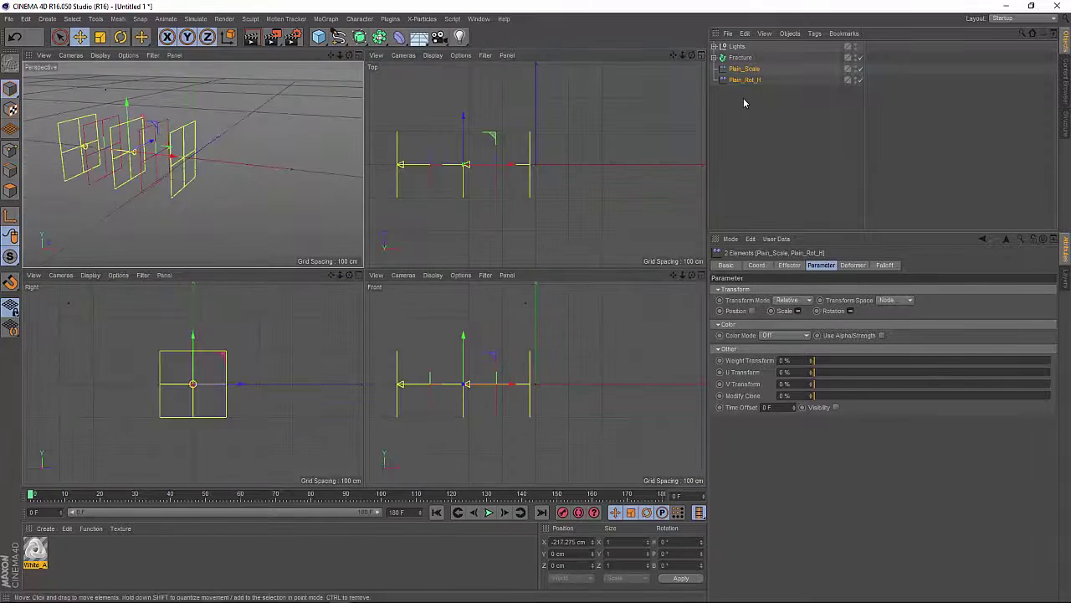
pyautogui.click(862, 68)
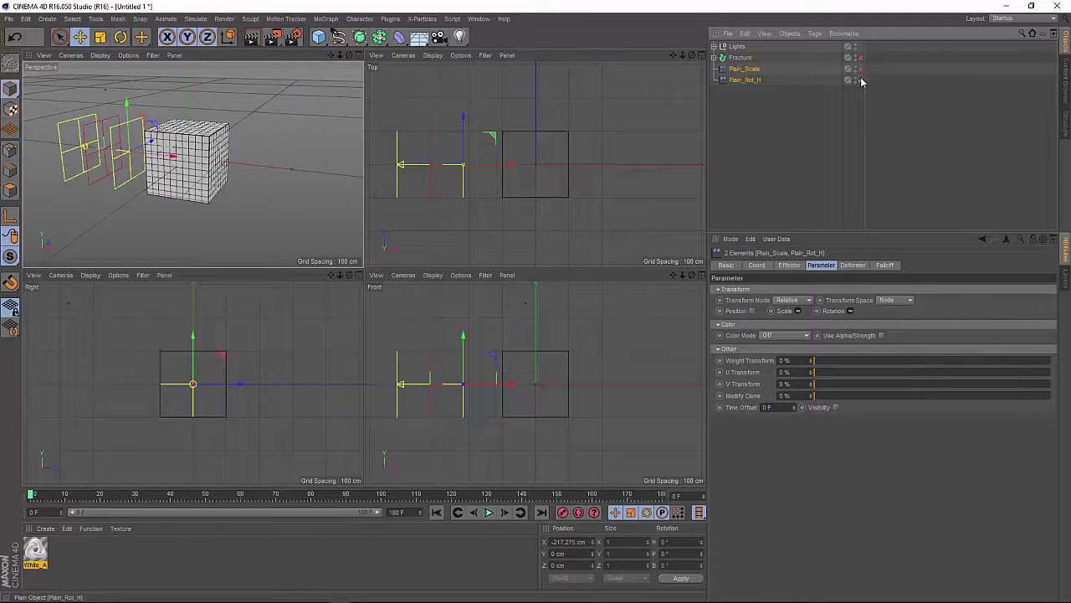
pyautogui.click(862, 79)
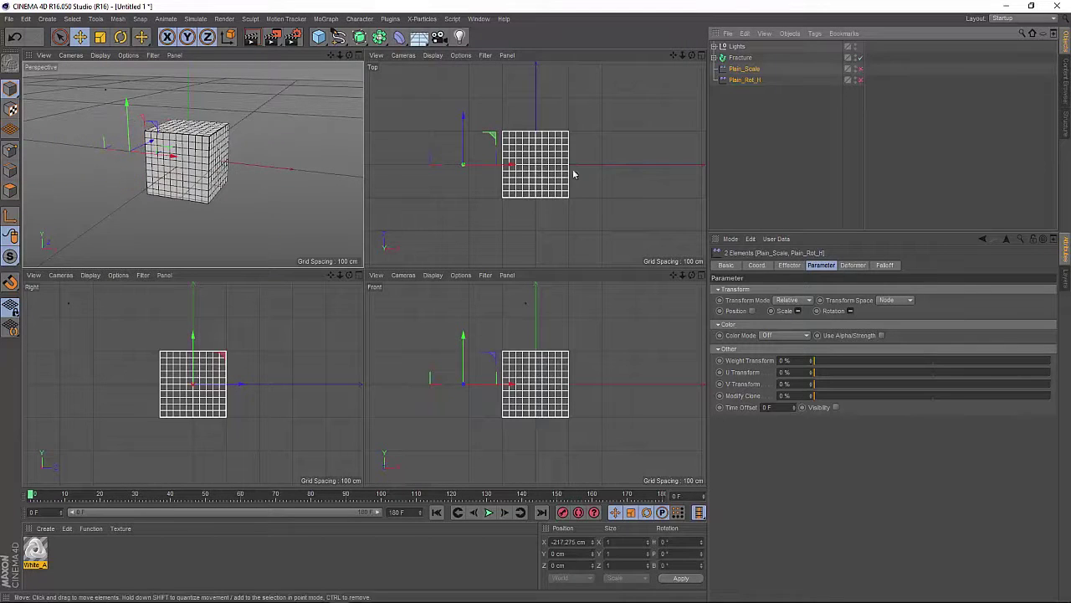
pyautogui.click(745, 96)
pyautogui.click(861, 78)
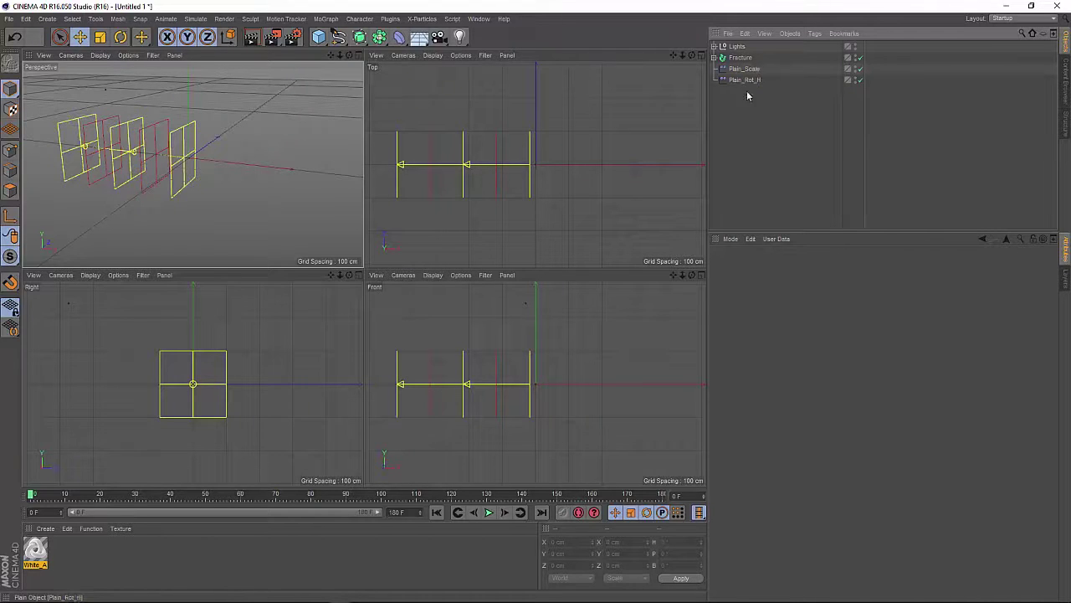
pyautogui.click(862, 69)
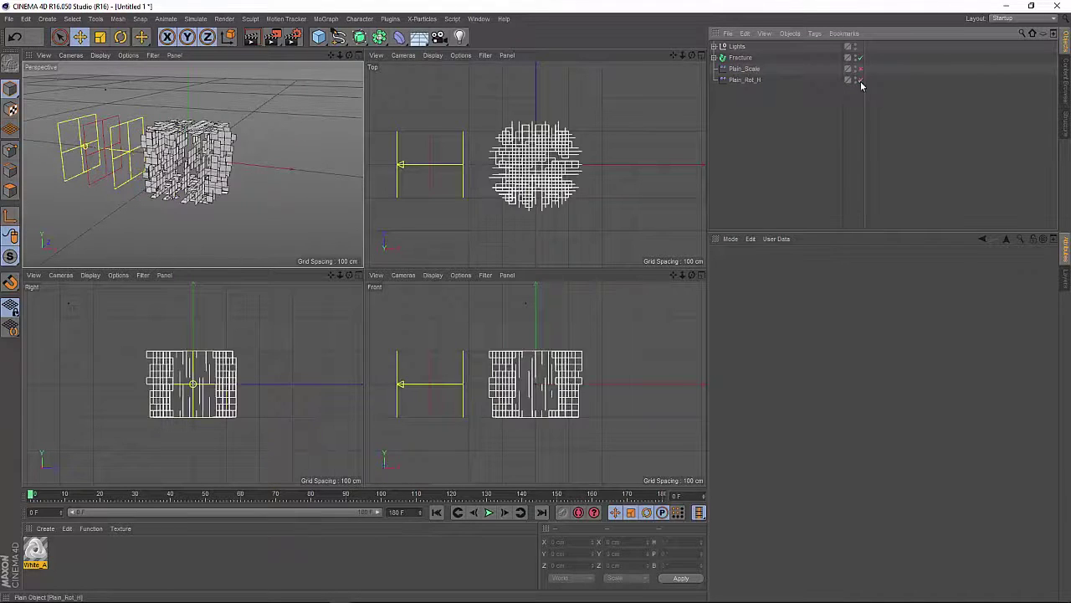
pyautogui.click(862, 79)
# Move both Plain effectors further left, putting Plain_Scale at X -164.279 cm.
pyautogui.click(743, 69)
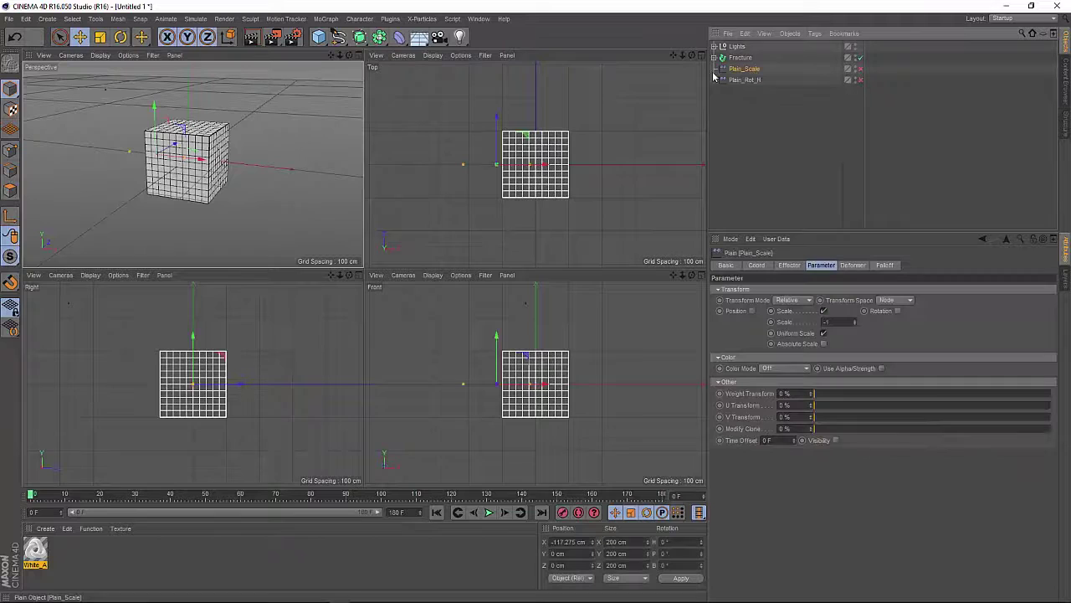
pyautogui.keyDown('ctrl'); pyautogui.click(744, 80); pyautogui.keyUp('ctrl')
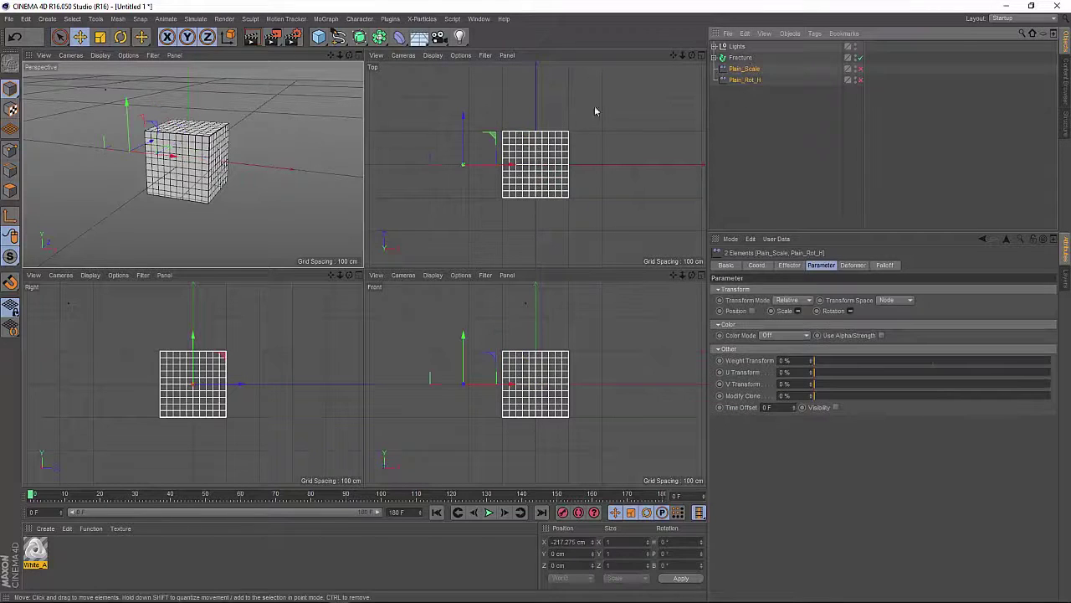
pyautogui.moveTo(513, 167); pyautogui.dragTo(499, 167)
pyautogui.click(745, 69)
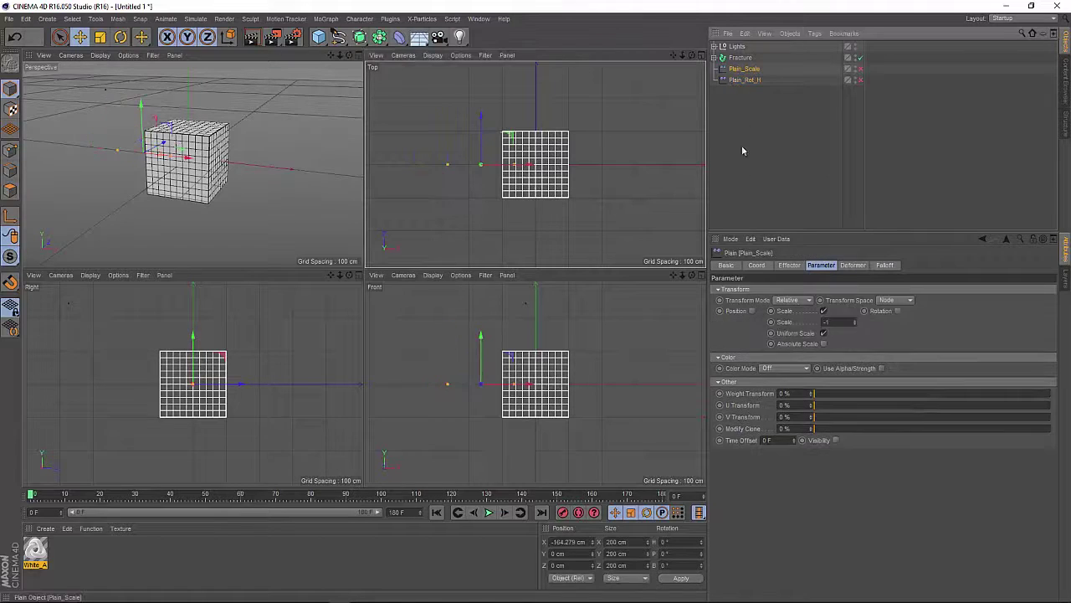
pyautogui.click(761, 266)
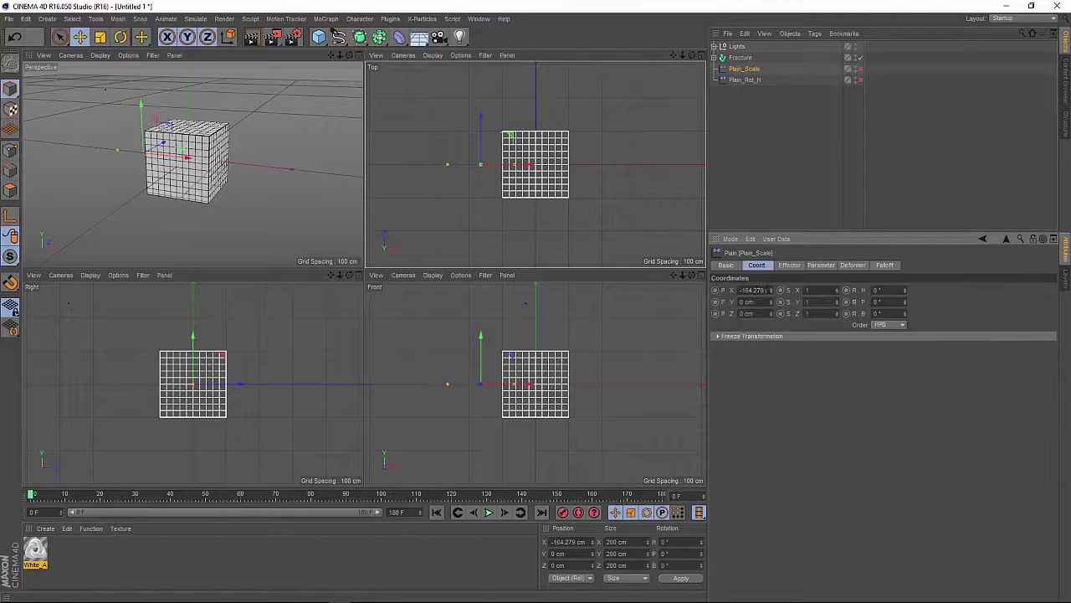
# Re-enable Plain_Scale and Plain_Rot_H and return to the single Perspective view.
pyautogui.click(740, 58)
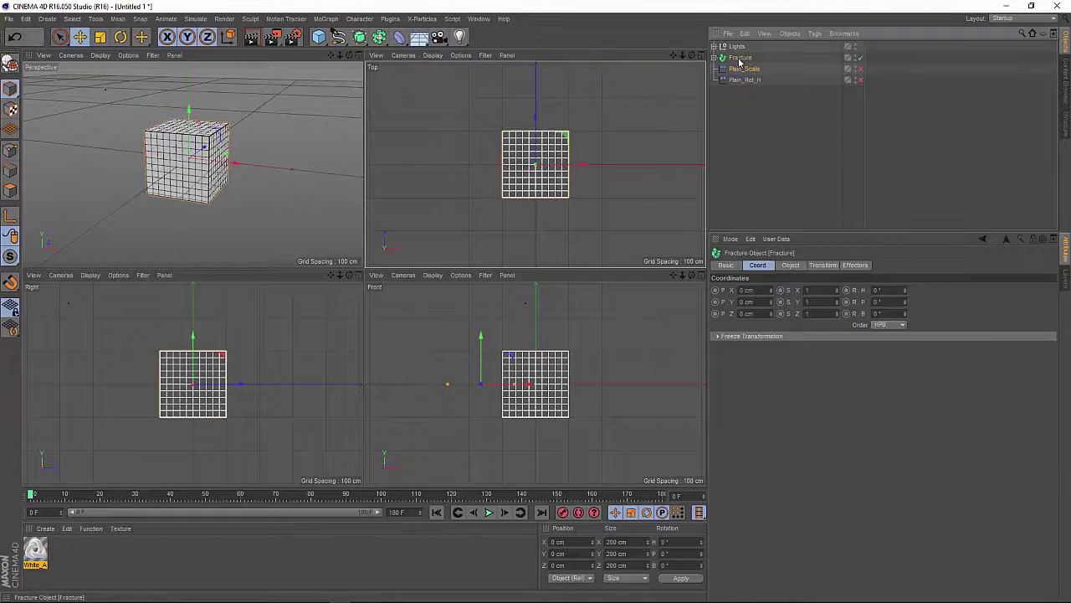
pyautogui.click(860, 69)
pyautogui.click(859, 79)
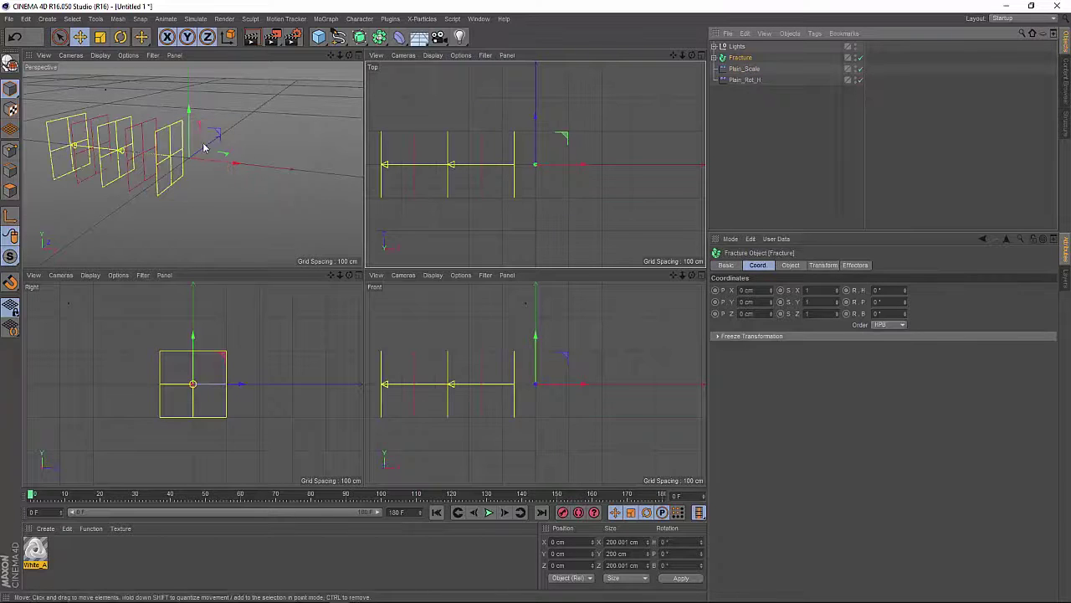
pyautogui.click(360, 59)
pyautogui.click(747, 80)
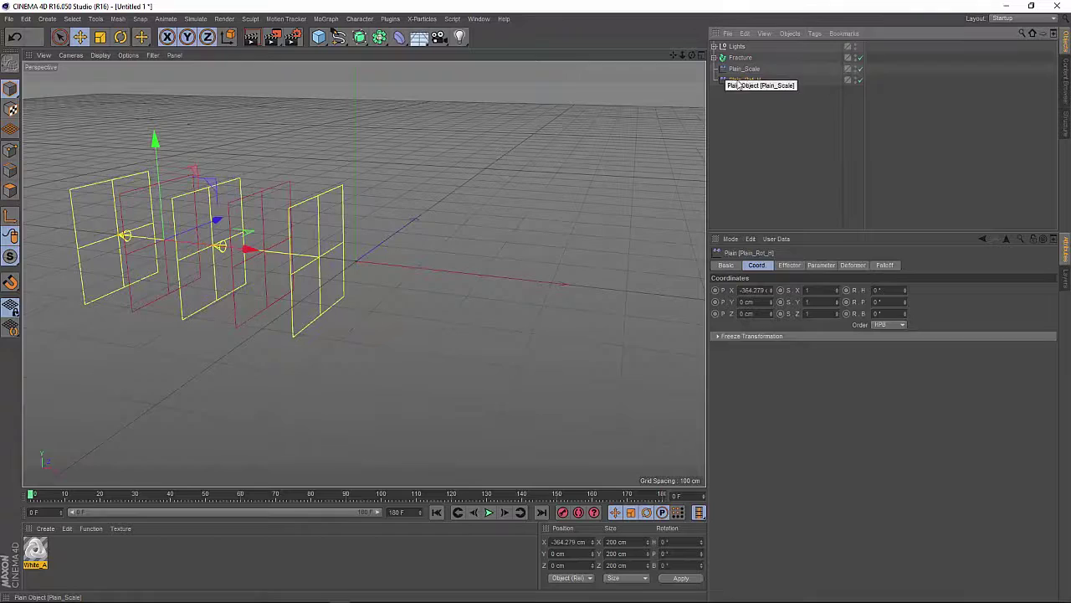
pyautogui.click(742, 58)
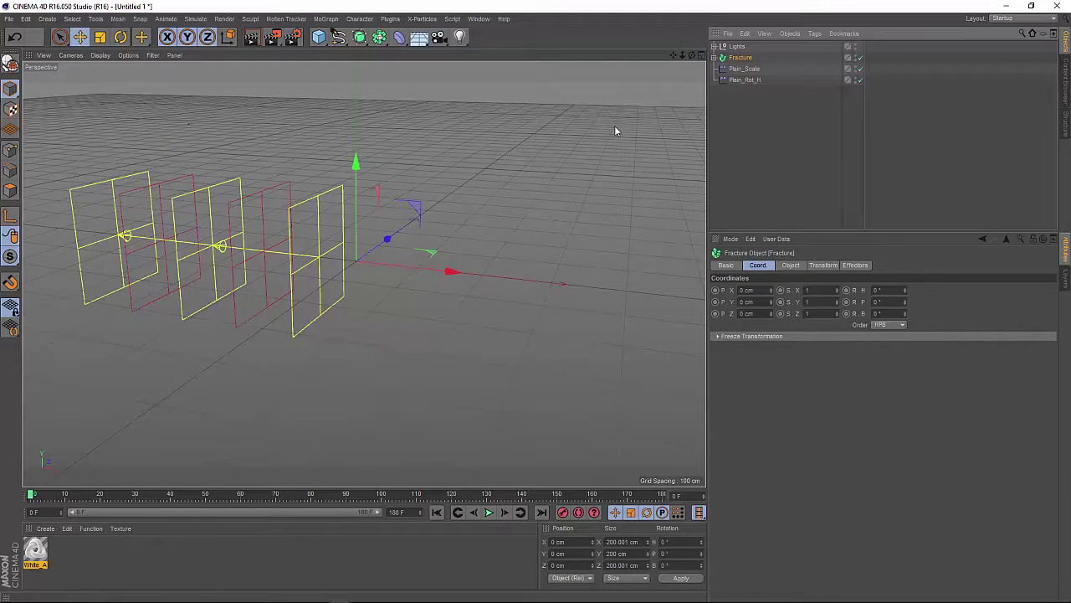
# Add a Random effector below Plain_Rot_H and zero its Y and Z position offsets.
pyautogui.click(330, 20)
pyautogui.moveTo(337, 37)
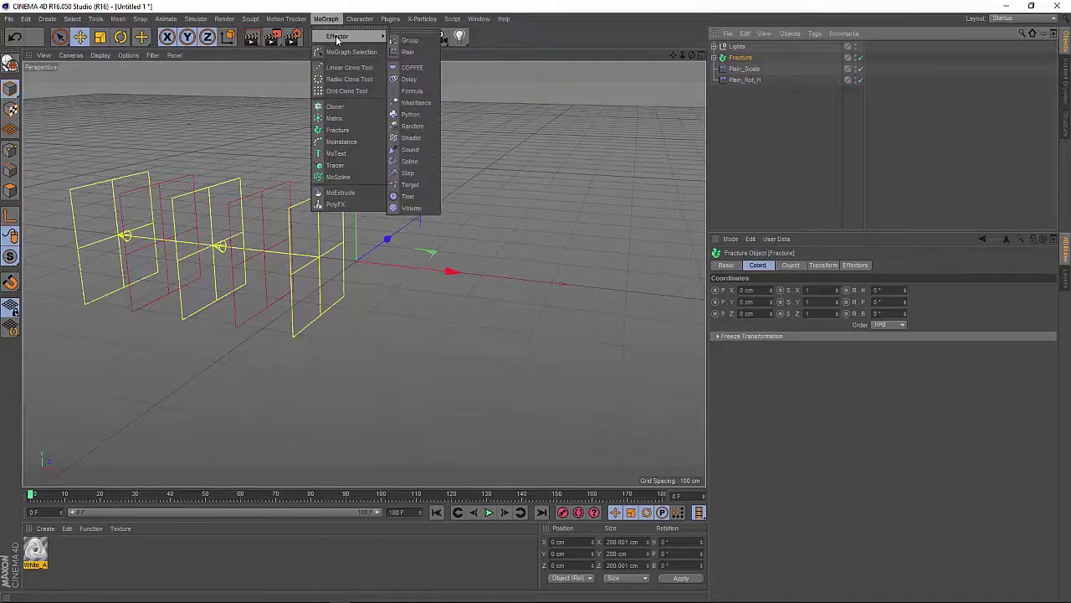
pyautogui.click(400, 126)
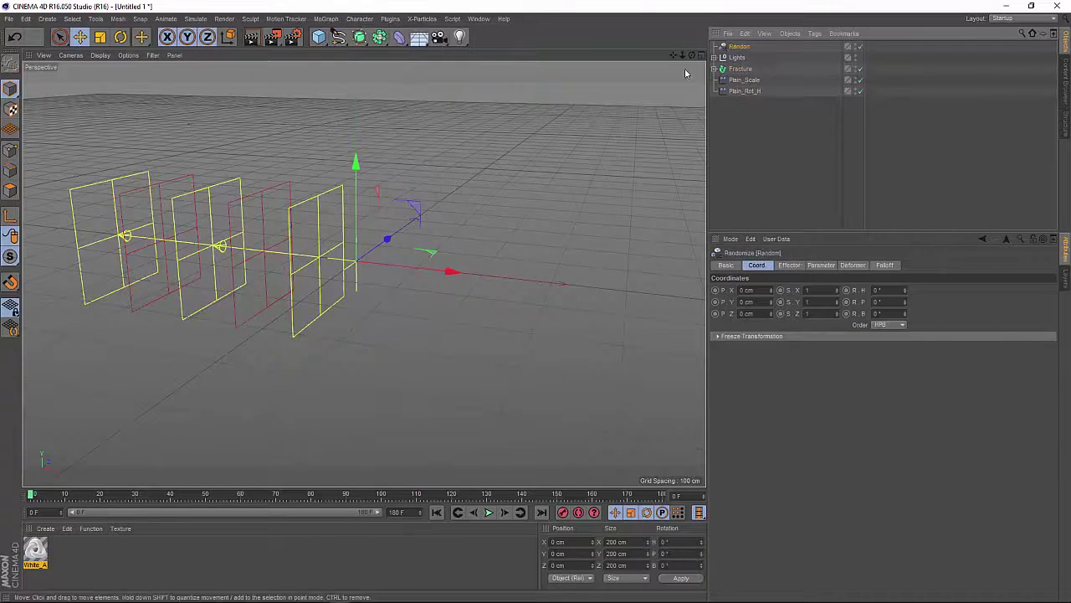
pyautogui.moveTo(747, 92); pyautogui.dragTo(742, 100)
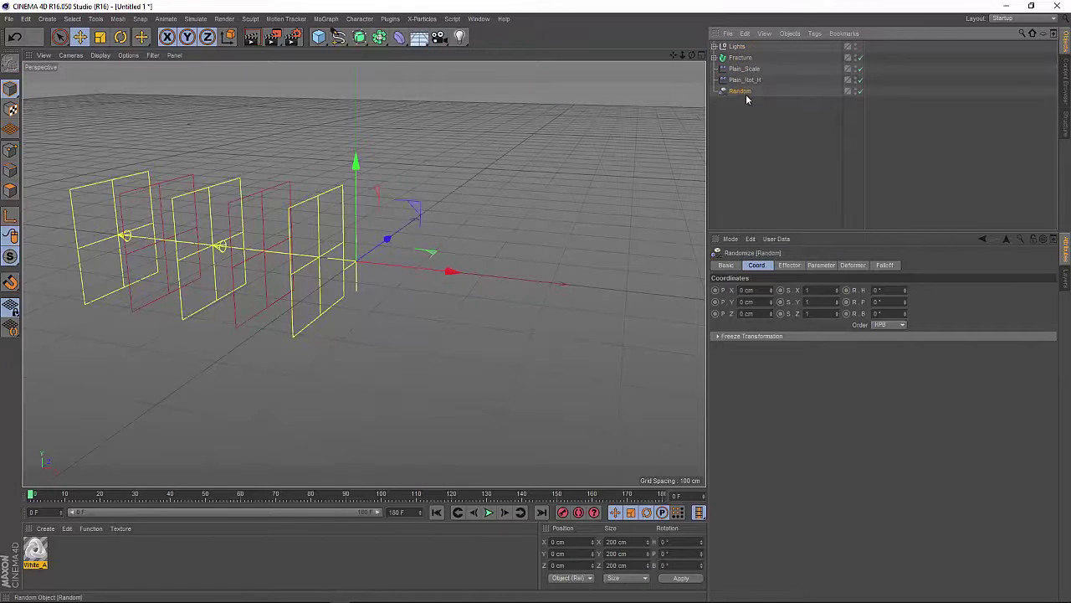
pyautogui.click(820, 266)
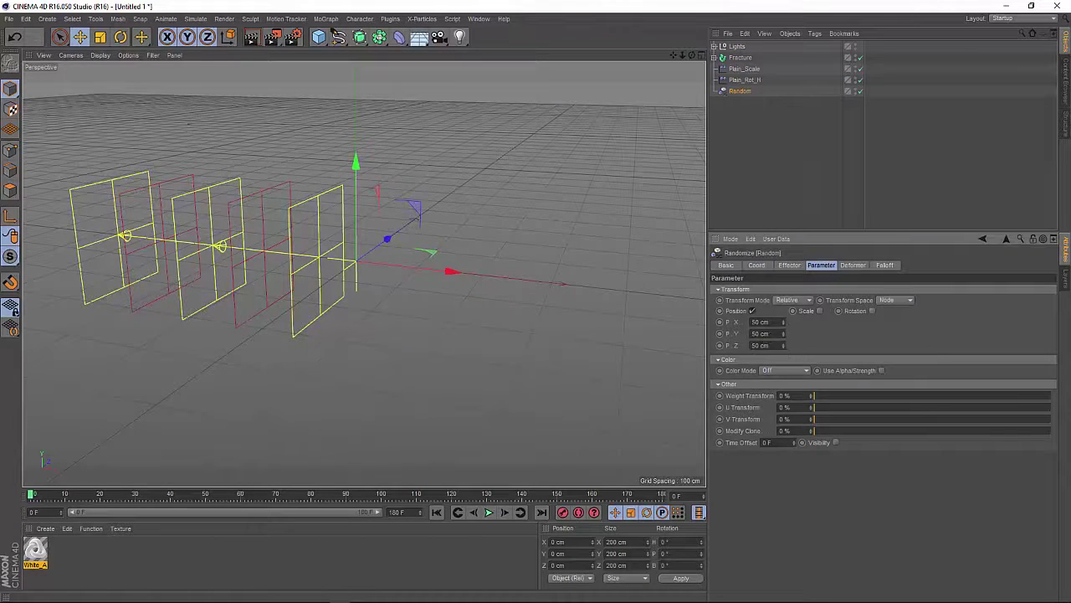
pyautogui.write('0')
pyautogui.press('Tab')
pyautogui.write('0')
pyautogui.press('Return')
# Rename the Random effector to Random_X.
pyautogui.doubleClick(742, 92)
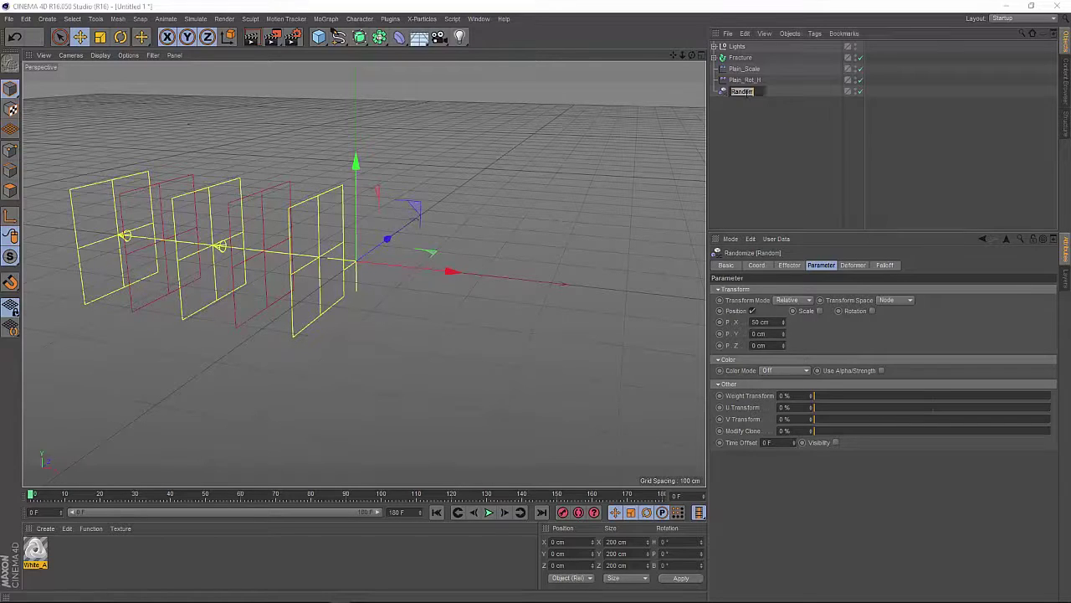
pyautogui.press('End')
pyautogui.write('_X')
pyautogui.press('Return')
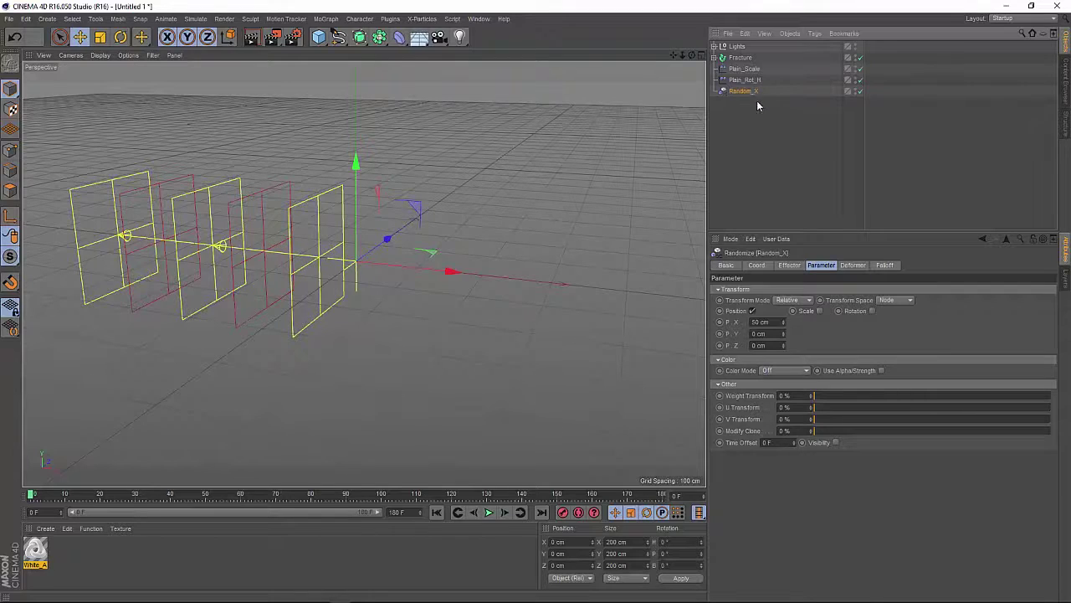
pyautogui.click(740, 58)
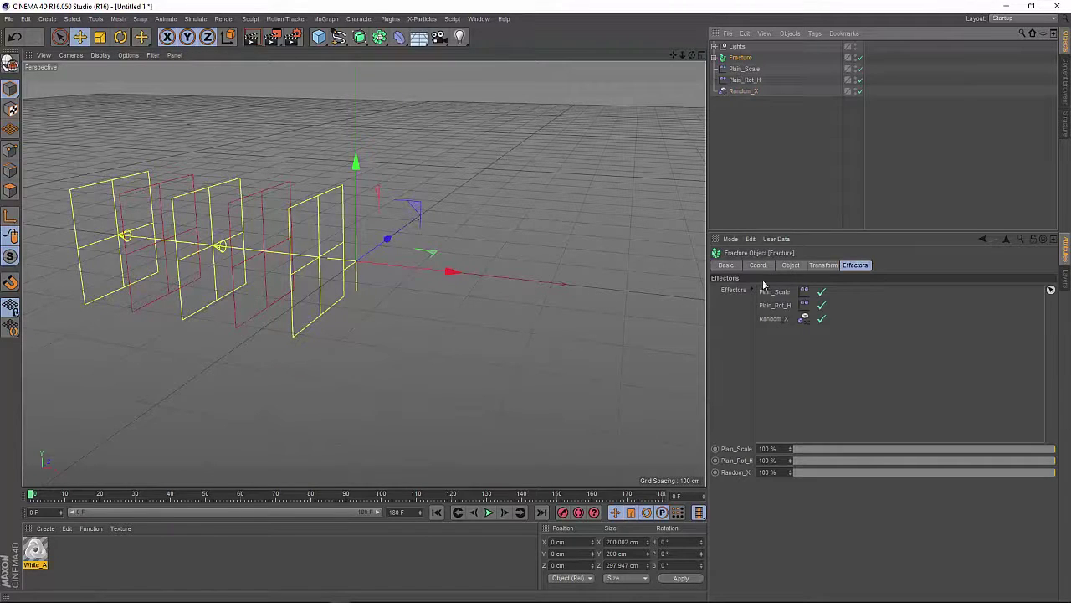
pyautogui.click(743, 91)
# Give Random_X a Linear falloff oriented along −X with an S-curve spline preset.
pyautogui.click(884, 265)
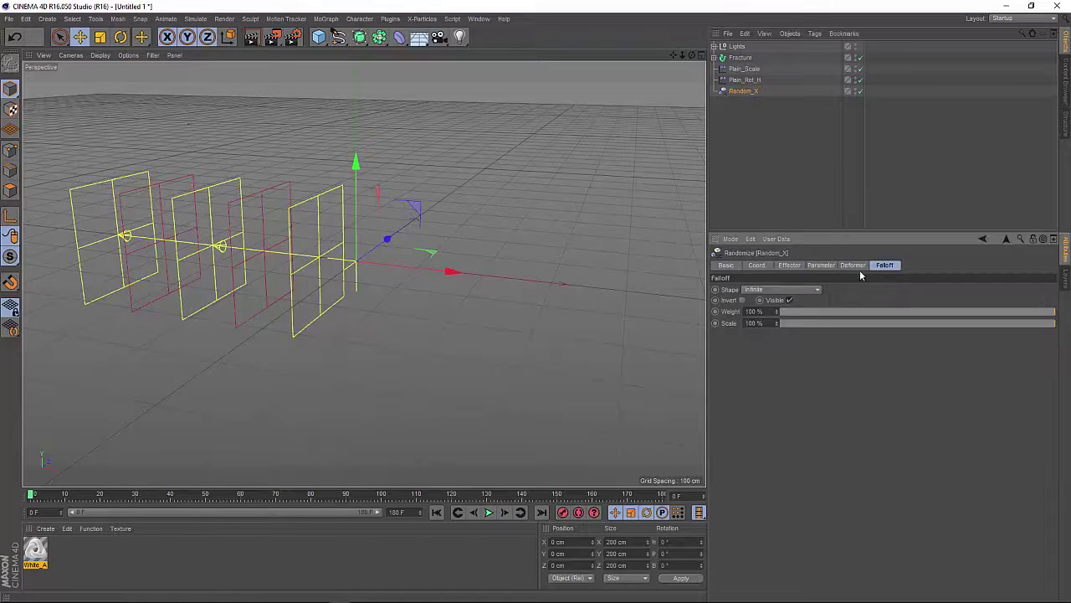
pyautogui.click(781, 289)
pyautogui.click(765, 360)
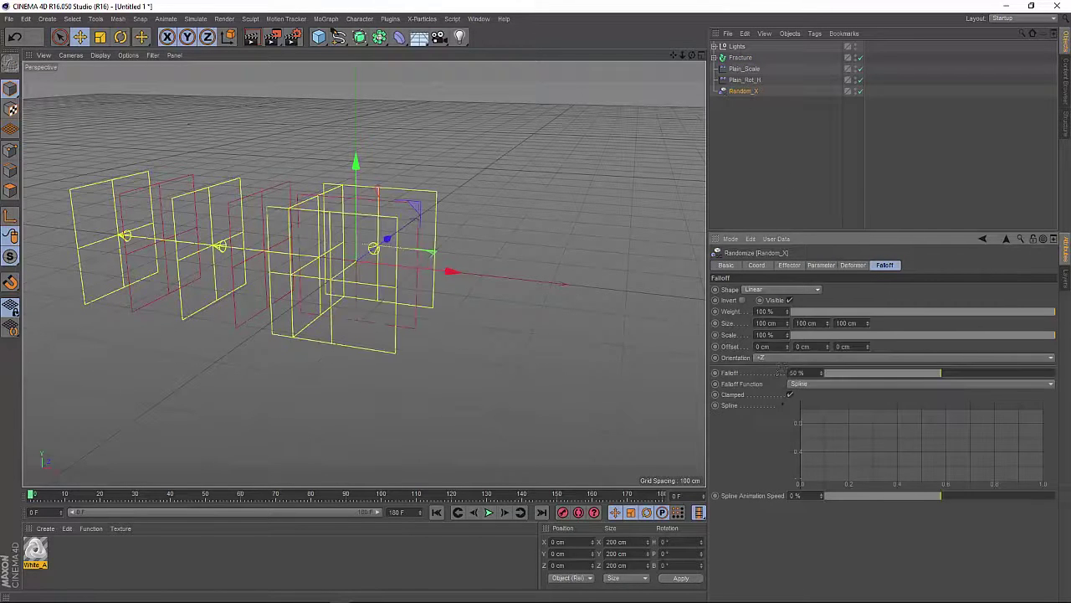
pyautogui.click(771, 358)
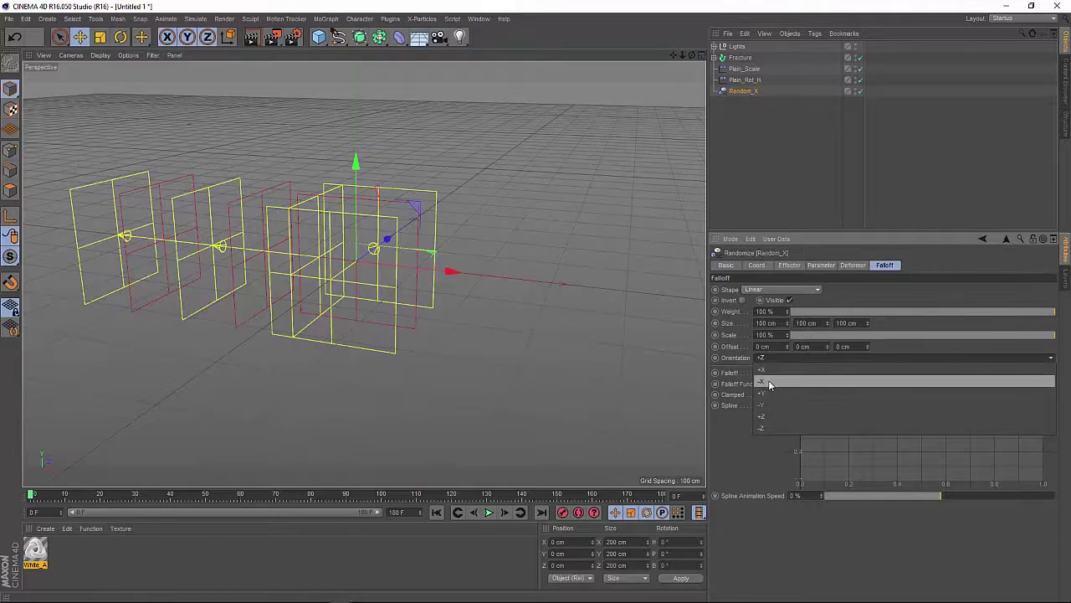
pyautogui.click(770, 383)
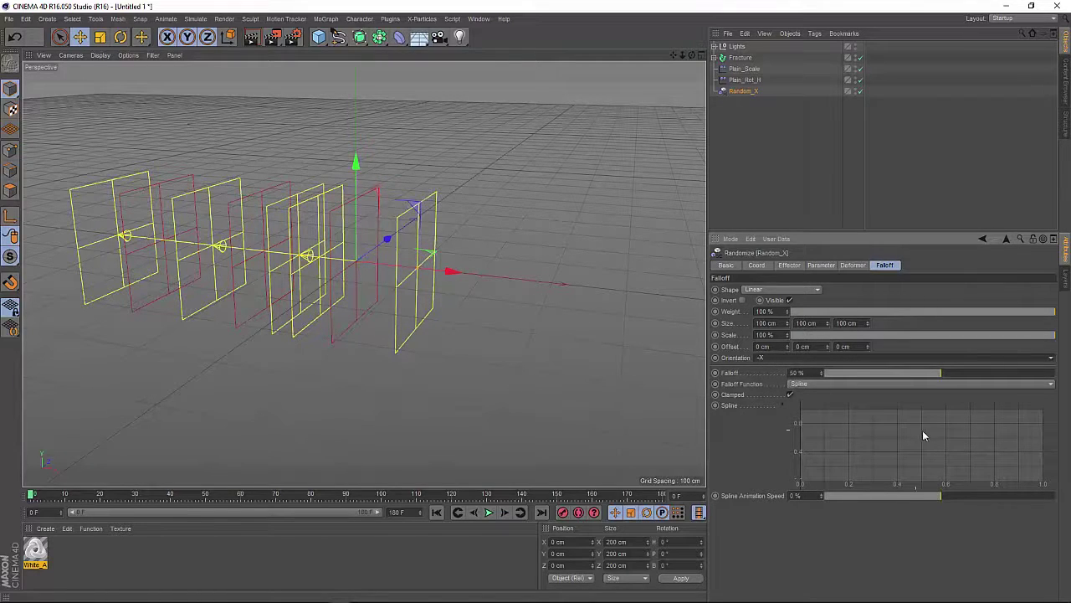
pyautogui.rightClick(965, 430)
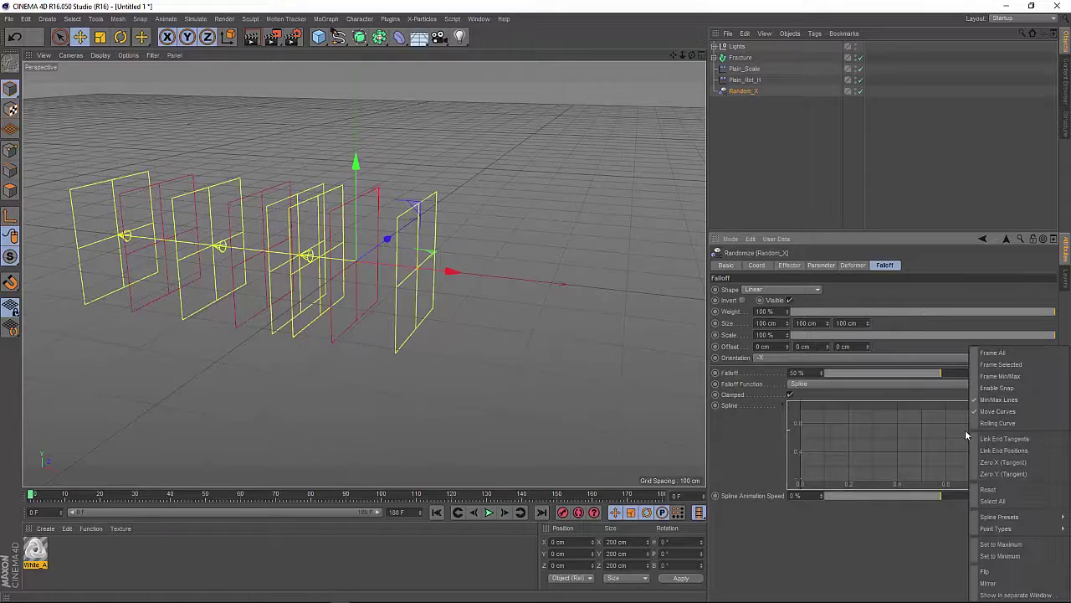
pyautogui.click(961, 525)
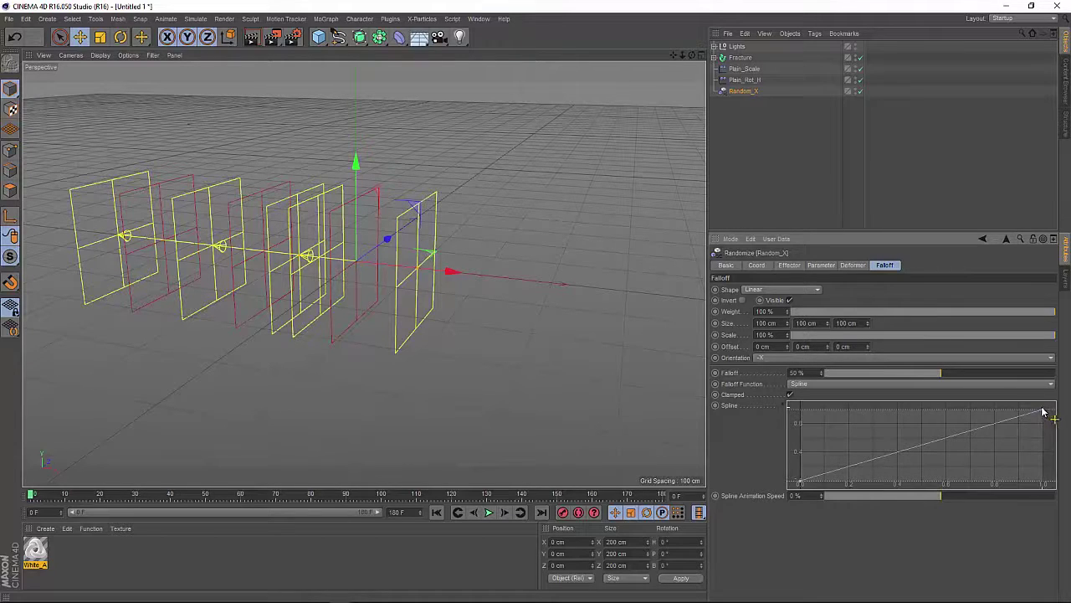
pyautogui.rightClick(800, 484)
pyautogui.moveTo(816, 528)
pyautogui.click(921, 552)
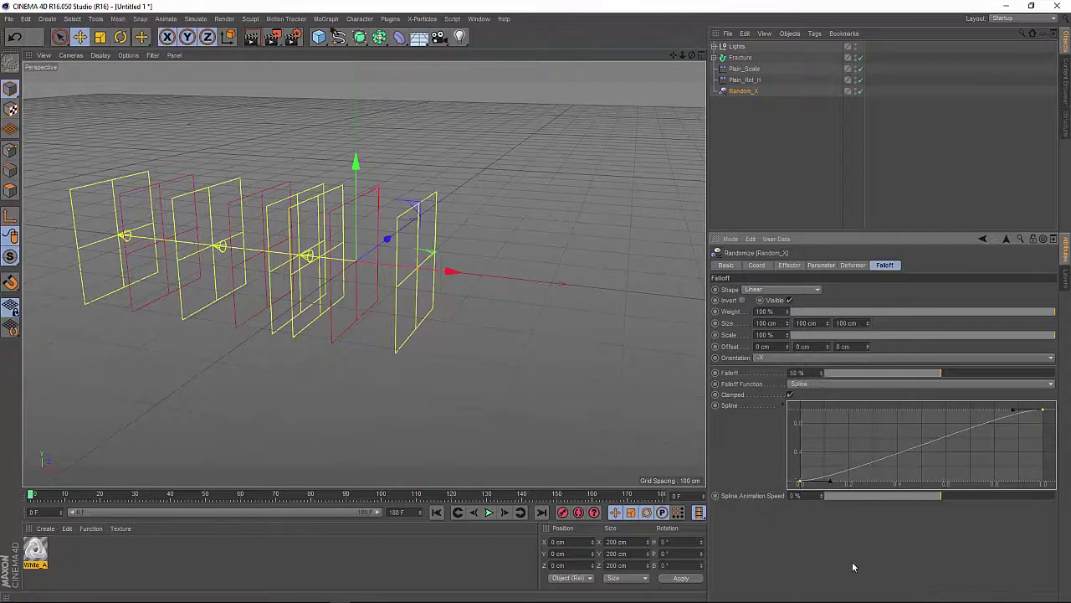
# Move Random_X to X -564 cm.
pyautogui.click(758, 265)
pyautogui.moveTo(771, 291); pyautogui.dragTo(707, 291)
pyautogui.moveTo(682, 56); pyautogui.dragTo(754, 184)
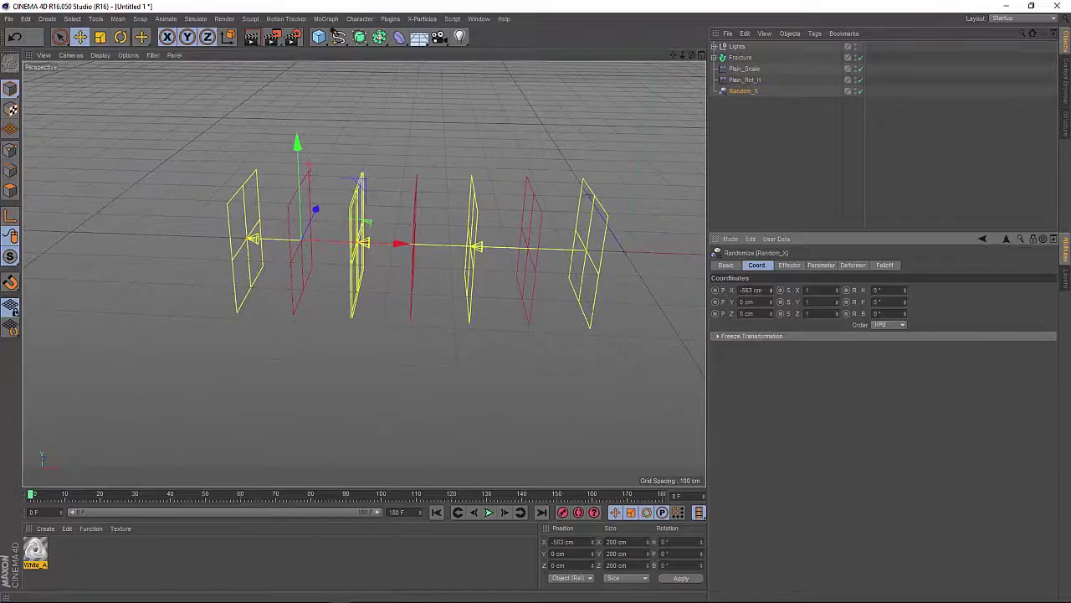
# Set X positions: Plain_Scale 0 cm, Plain_Rot_H -200 cm, Random_X -400 cm.
pyautogui.keyDown('shift'); pyautogui.click(744, 69); pyautogui.keyUp('shift')
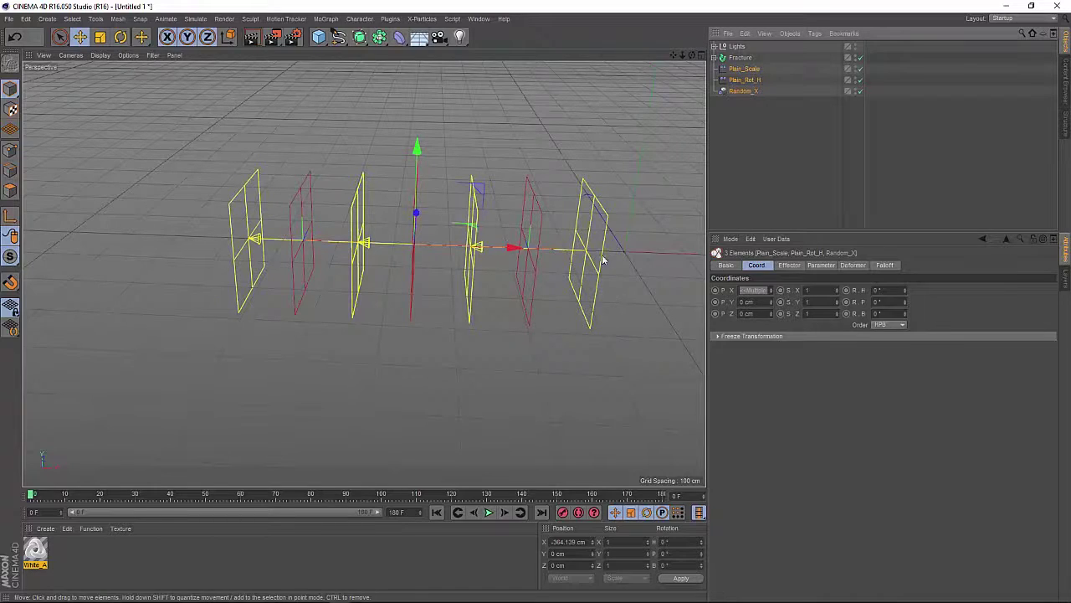
pyautogui.click(744, 68)
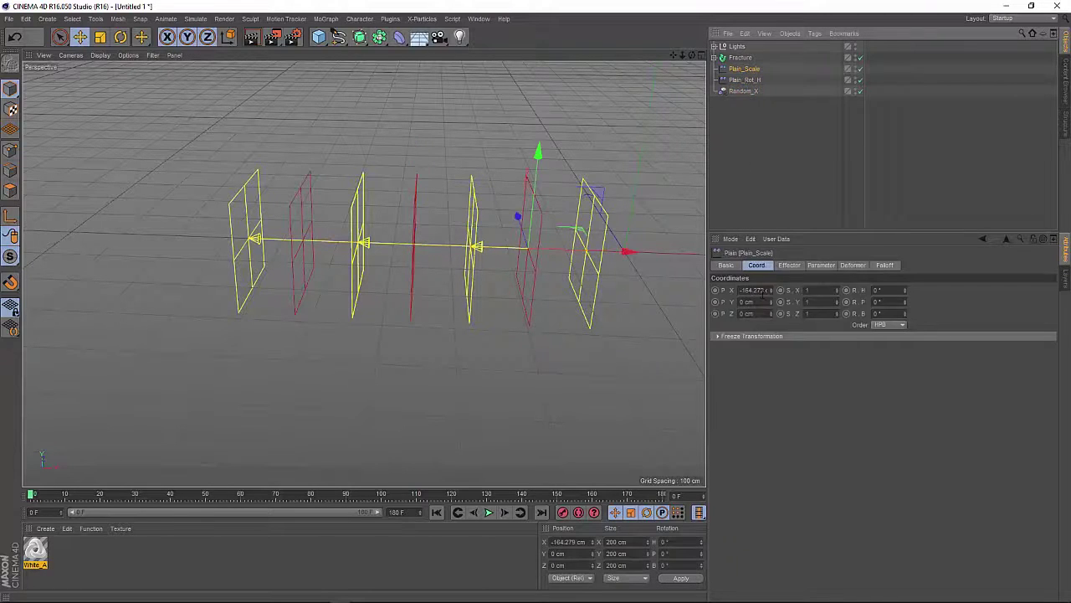
pyautogui.doubleClick(753, 290)
pyautogui.write('0')
pyautogui.press('Return')
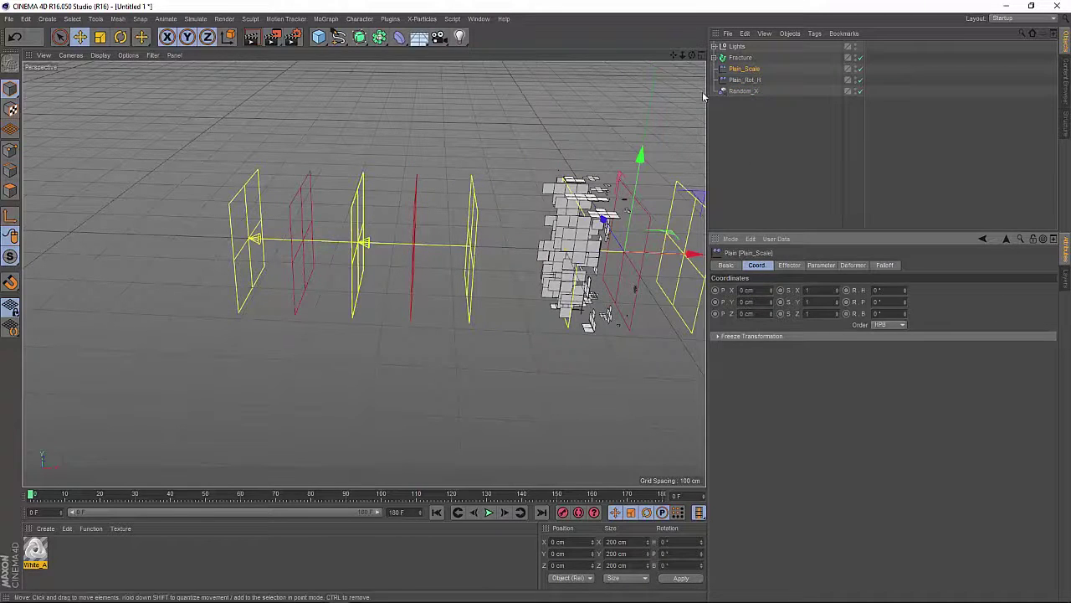
pyautogui.click(745, 80)
pyautogui.click(754, 290)
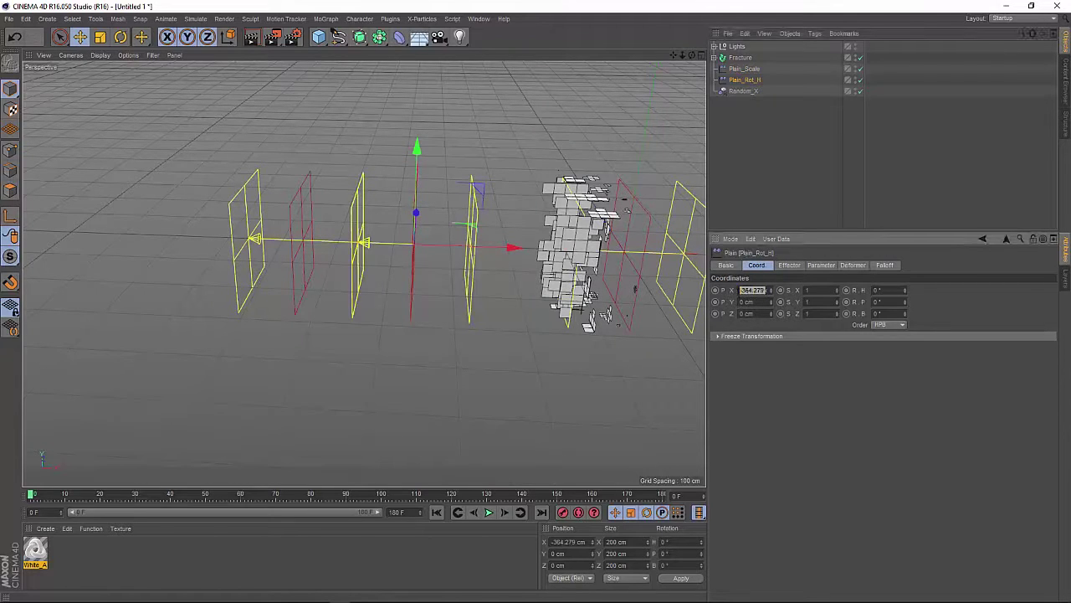
pyautogui.write('-200')
pyautogui.press('Return')
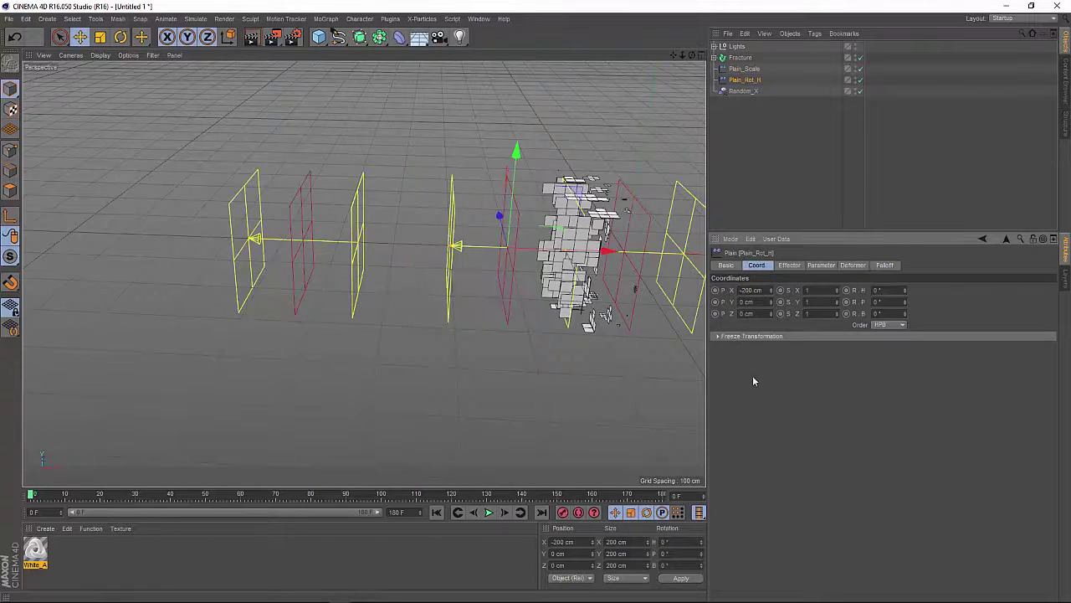
pyautogui.click(743, 90)
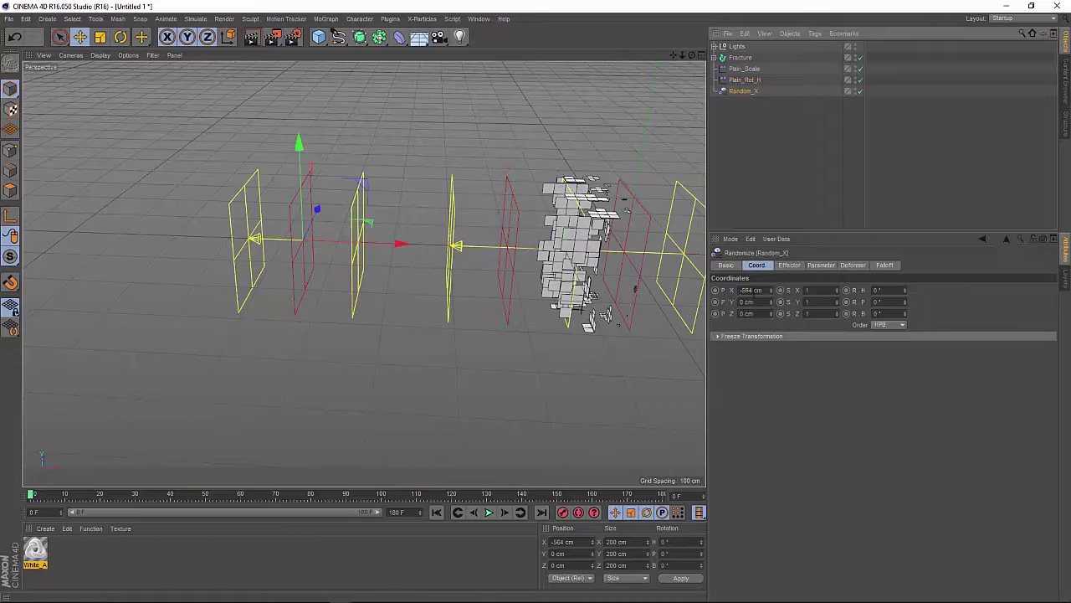
pyautogui.doubleClick(748, 290)
pyautogui.write('-40')
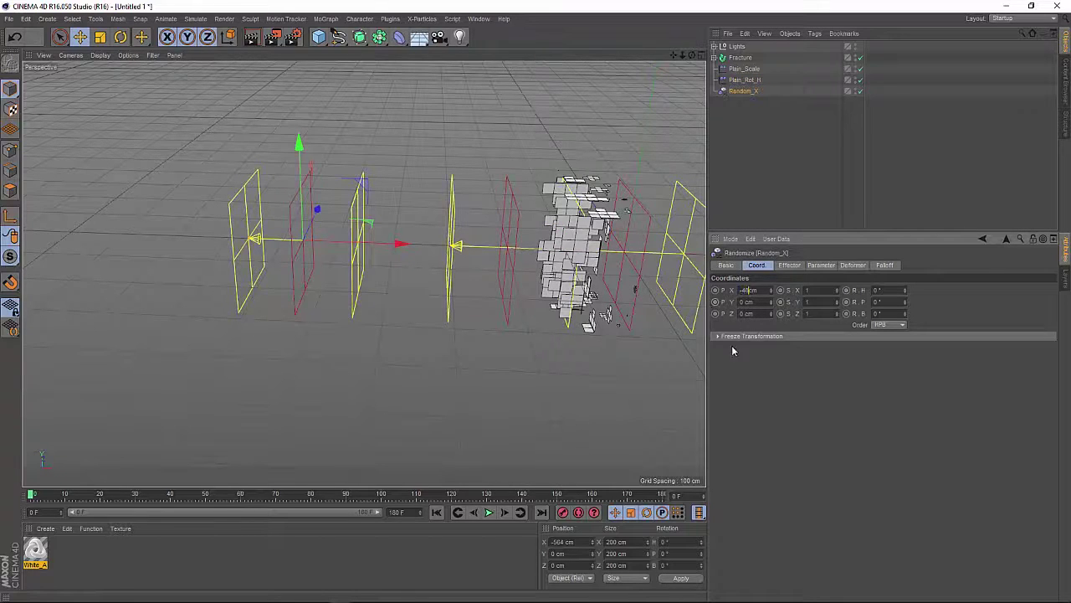
pyautogui.write('0')
pyautogui.press('Return')
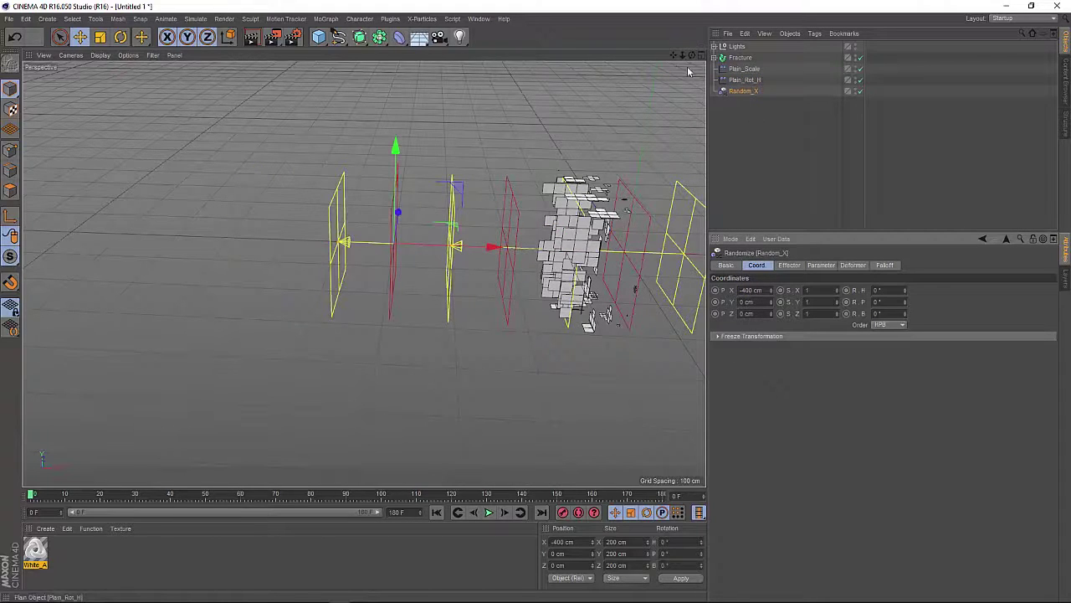
# Group Plain_Scale, Plain_Rot_H and Random_X under a new Null with Alt+G.
pyautogui.moveTo(683, 54); pyautogui.dragTo(649, 57)
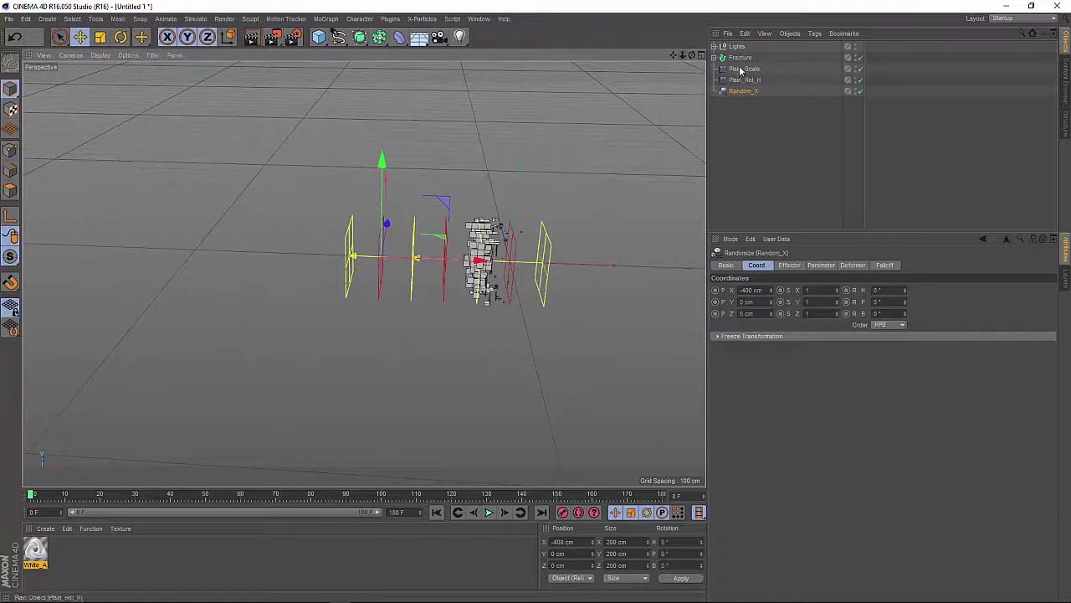
pyautogui.moveTo(732, 63); pyautogui.dragTo(749, 121)
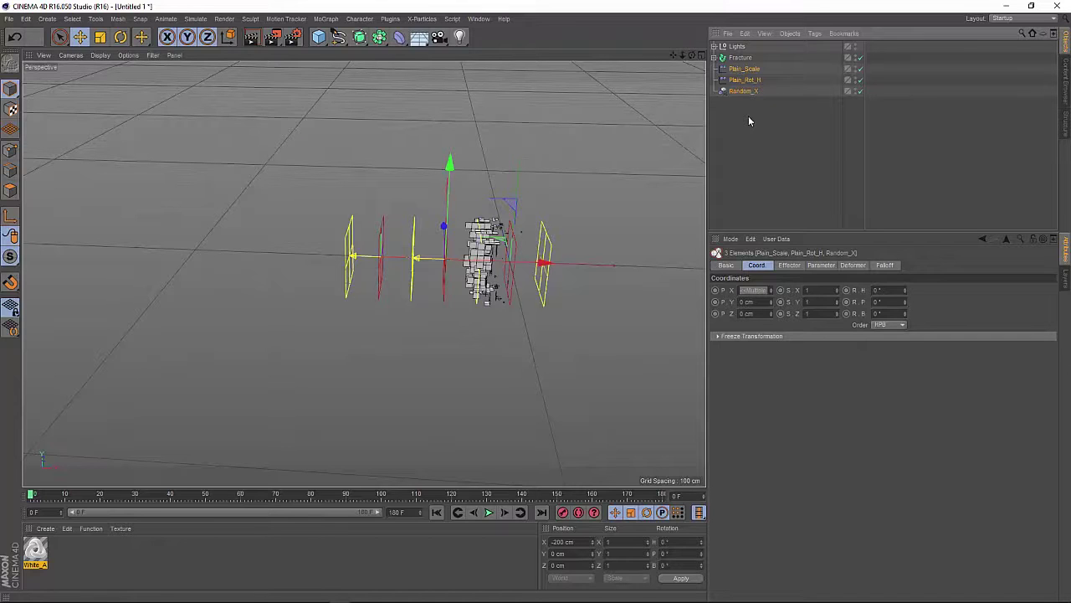
pyautogui.hotkey('alt', 'g')
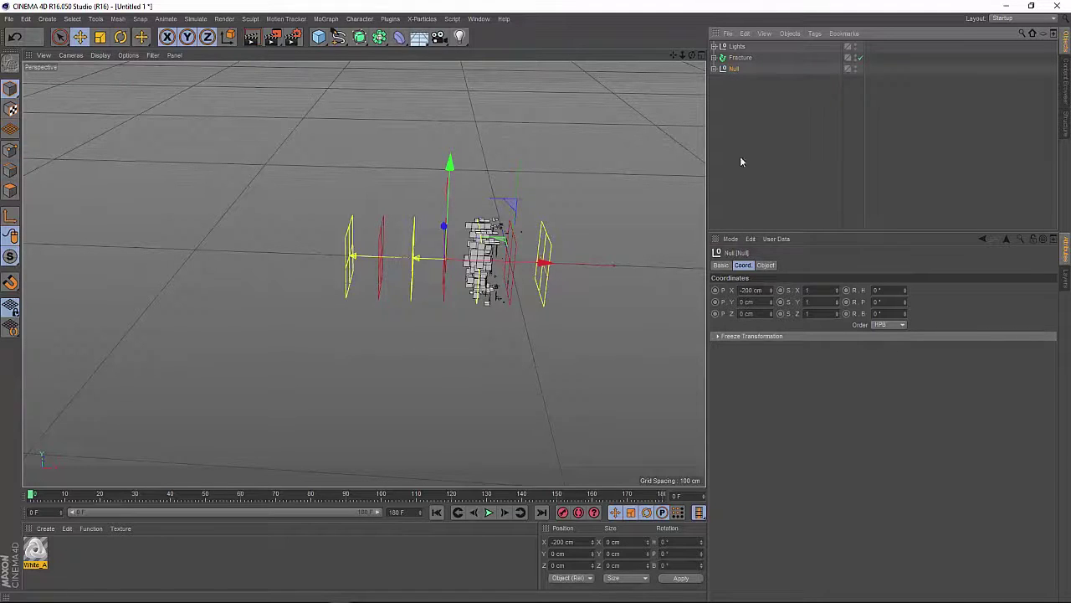
# Slide the effector Null along X to -55 cm through the cube.
pyautogui.moveTo(772, 290); pyautogui.dragTo(772, 259)
pyautogui.moveTo(691, 55); pyautogui.dragTo(674, 55)
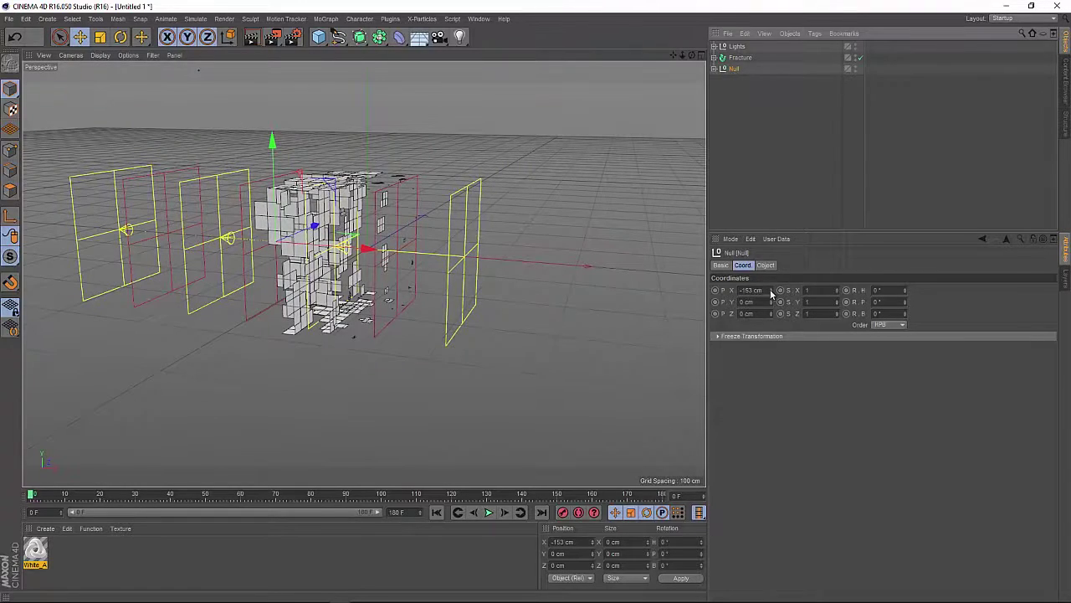
pyautogui.moveTo(772, 291); pyautogui.dragTo(772, 293)
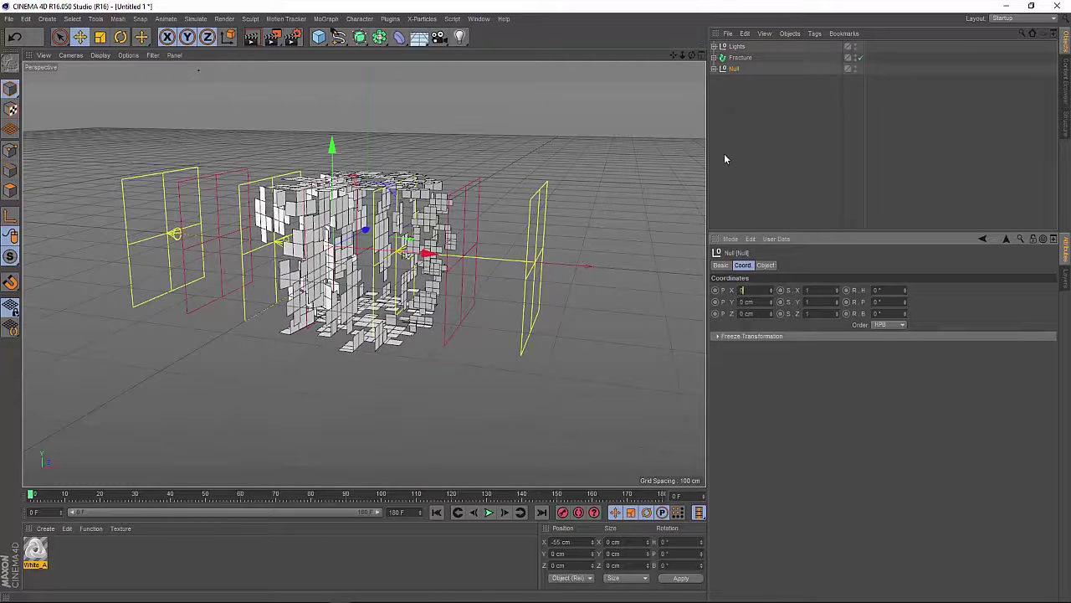
# Duplicate Plain_Rot_H and Random_X inside the Null.
pyautogui.click(753, 173)
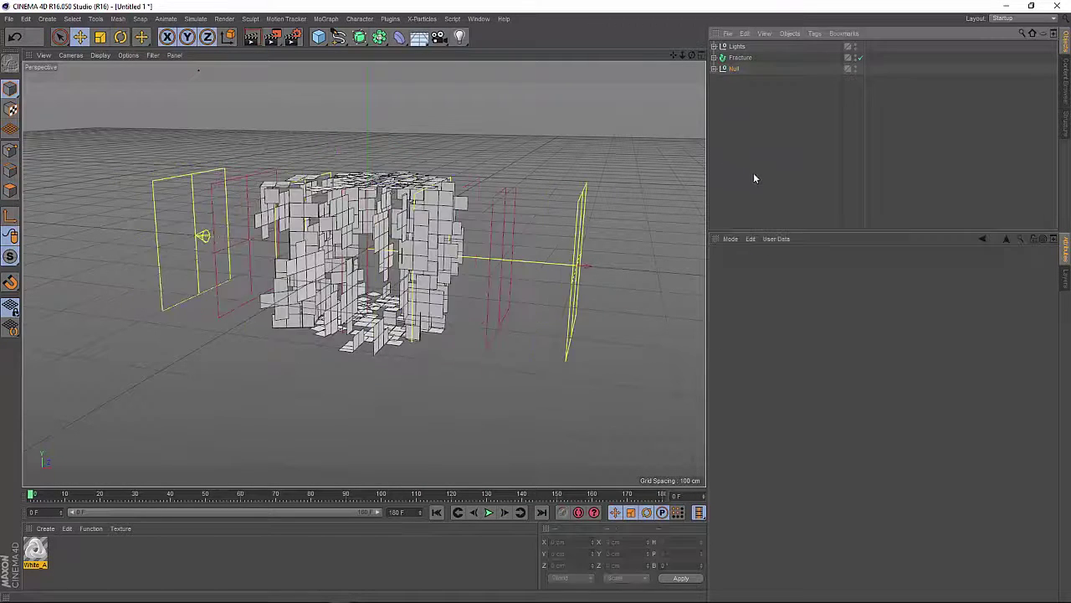
pyautogui.click(714, 68)
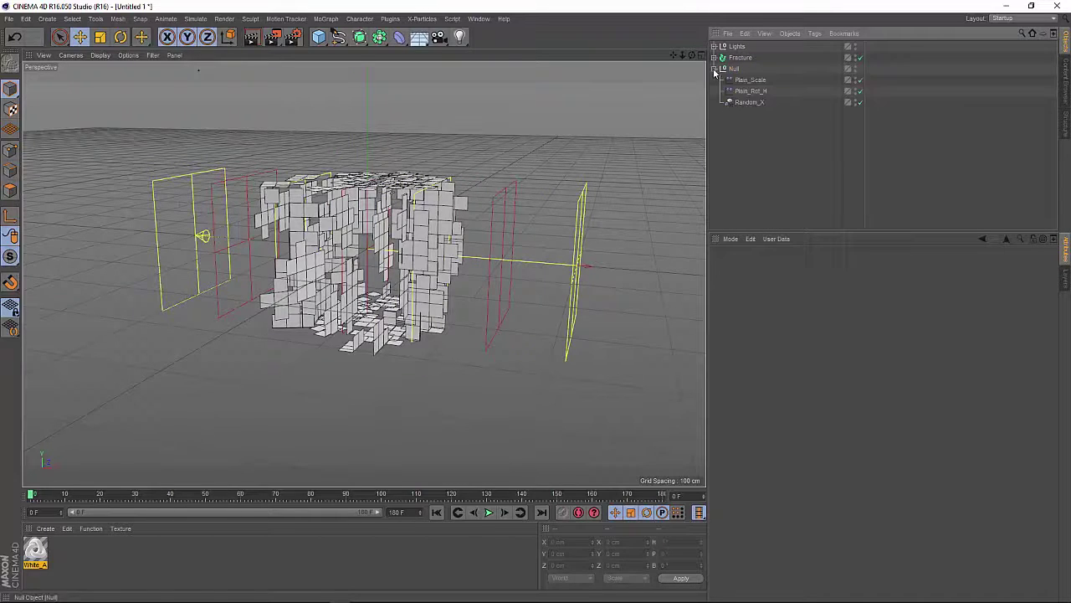
pyautogui.click(750, 102)
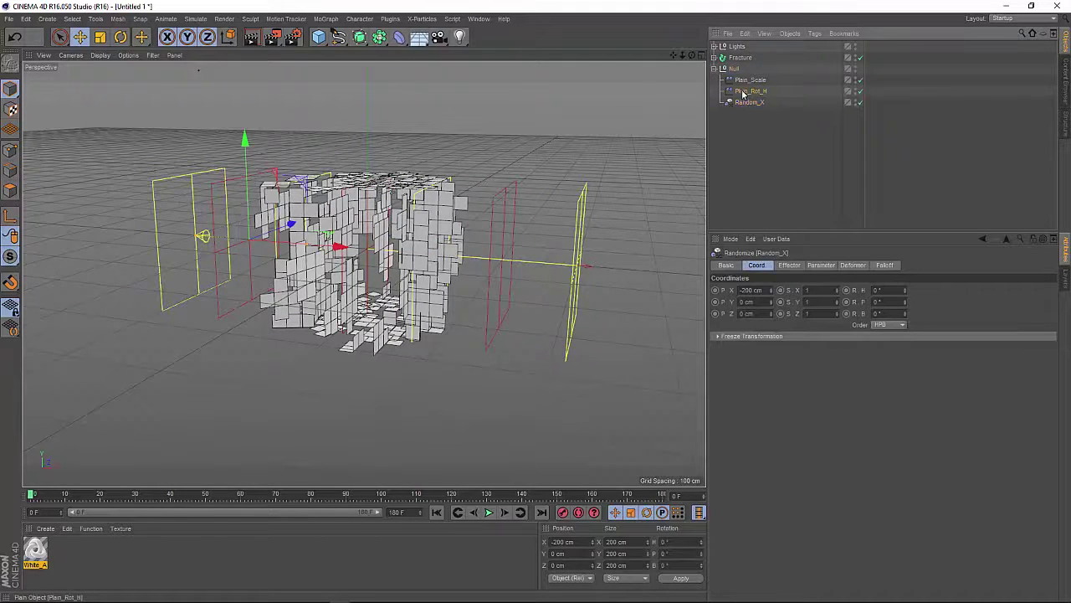
pyautogui.click(749, 91)
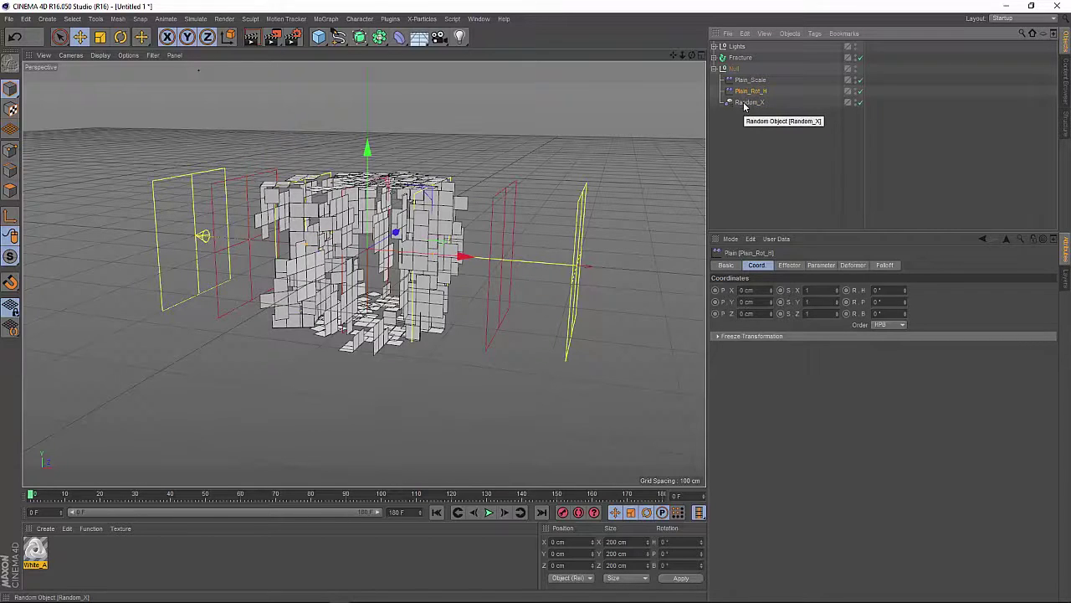
pyautogui.keyDown('ctrl'); pyautogui.click(748, 102); pyautogui.keyUp('ctrl')
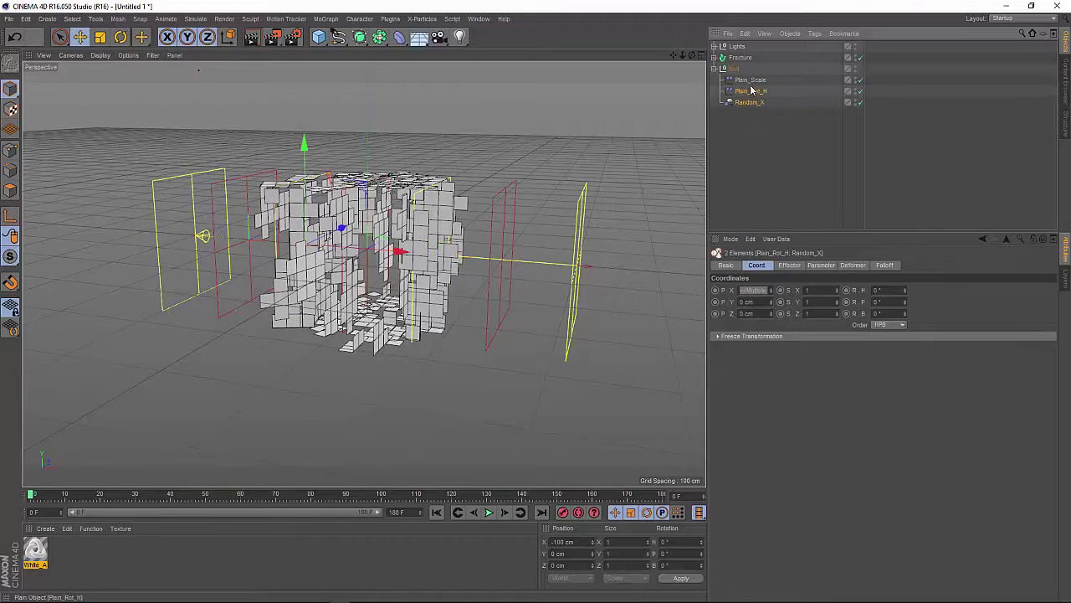
pyautogui.keyDown('ctrl'); pyautogui.moveTo(747, 132); pyautogui.dragTo(737, 117); pyautogui.keyUp('ctrl')
# Set the rotation copy to H 0° and P 90°, renaming it Plain_Rot_P.
pyautogui.click(740, 115)
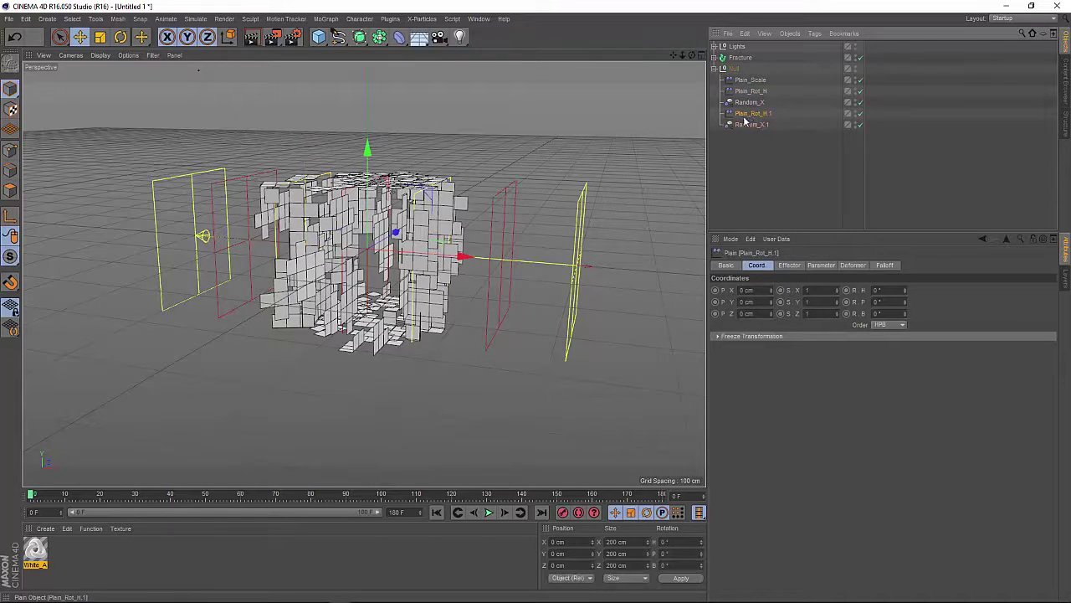
pyautogui.click(816, 265)
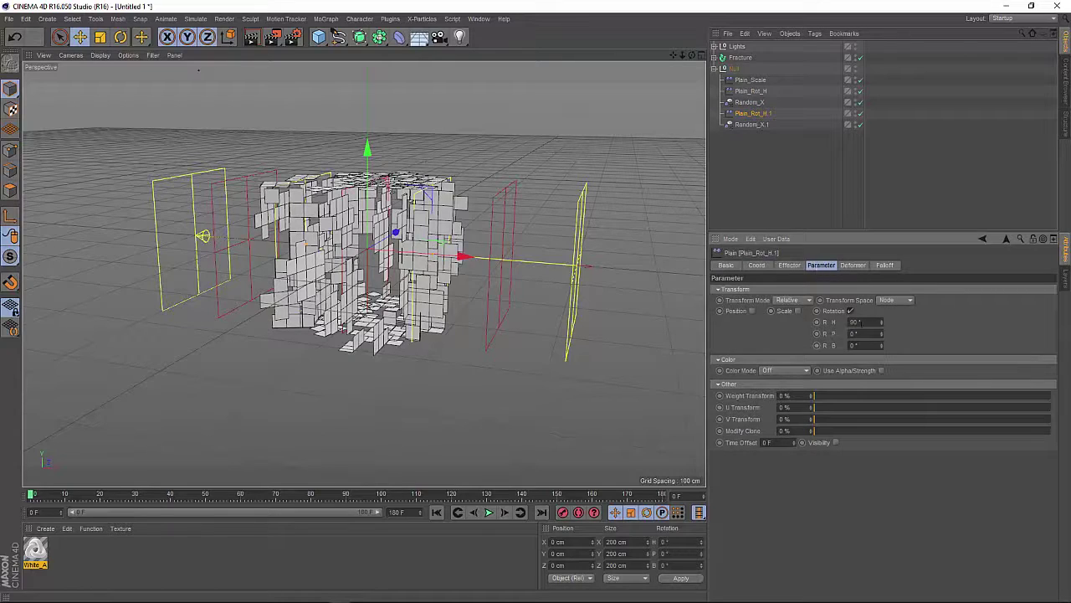
pyautogui.write('0')
pyautogui.press('Tab')
pyautogui.write('90')
pyautogui.press('Return')
pyautogui.doubleClick(763, 113)
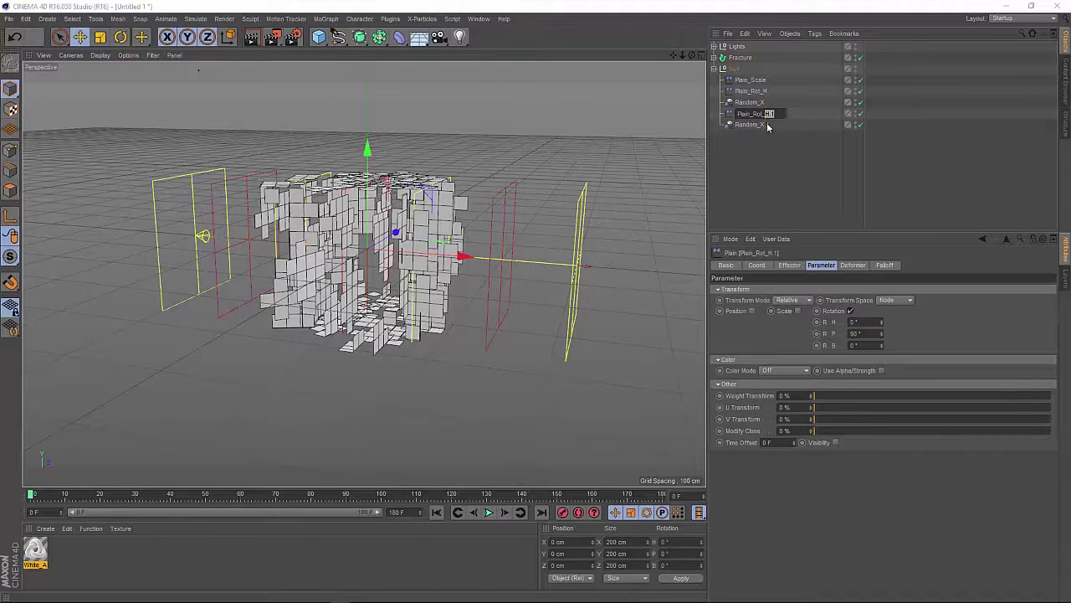
pyautogui.write('P')
pyautogui.press('Return')
# Rename the random copy to Random_Y and give it a 50 cm Y offset.
pyautogui.click(753, 125)
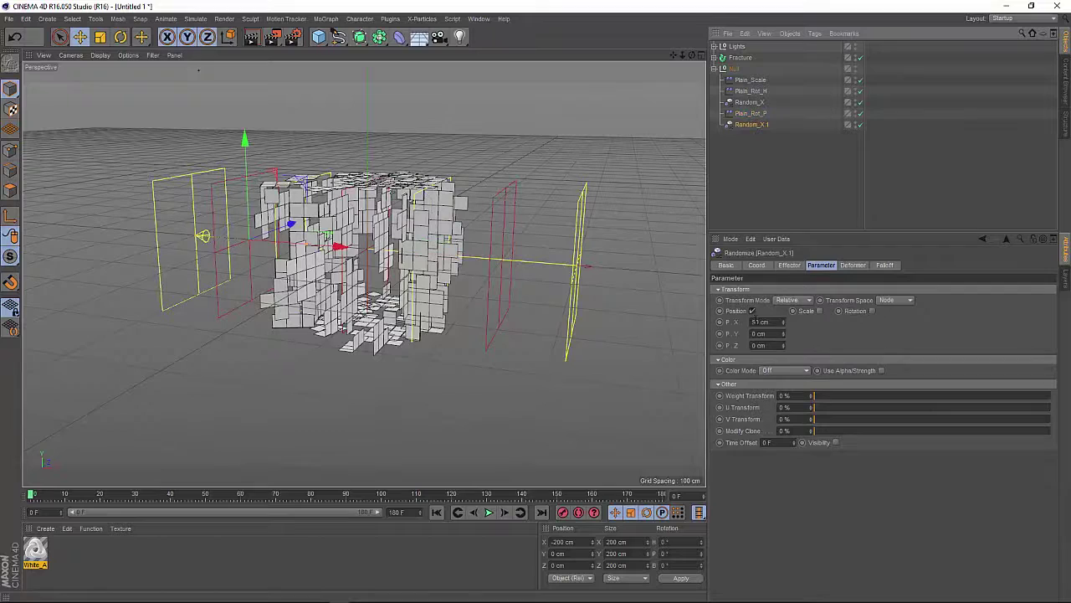
pyautogui.doubleClick(753, 125)
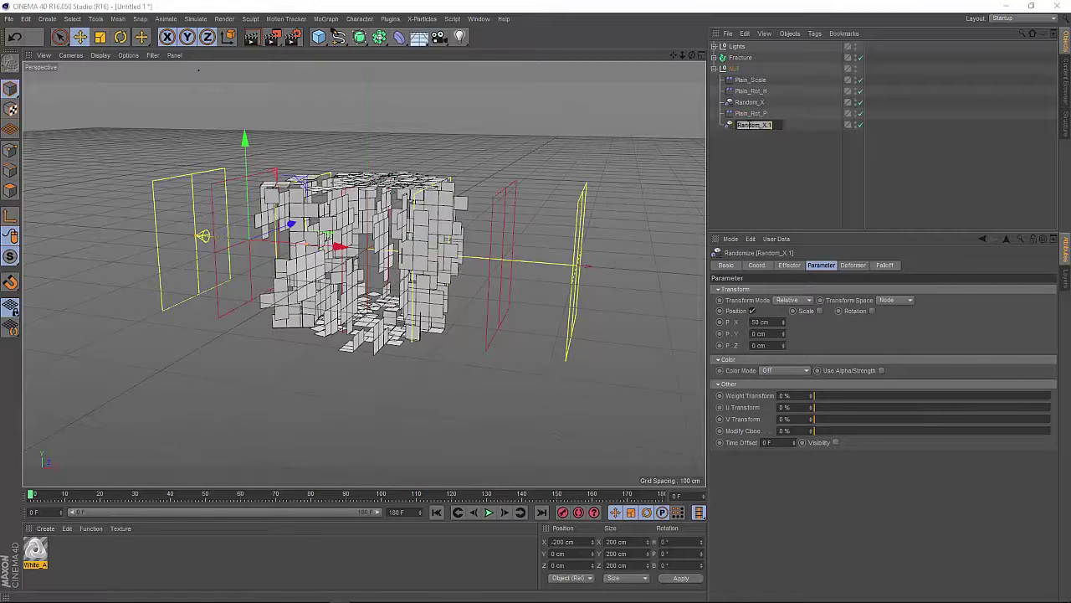
pyautogui.click(767, 124)
pyautogui.press('Return')
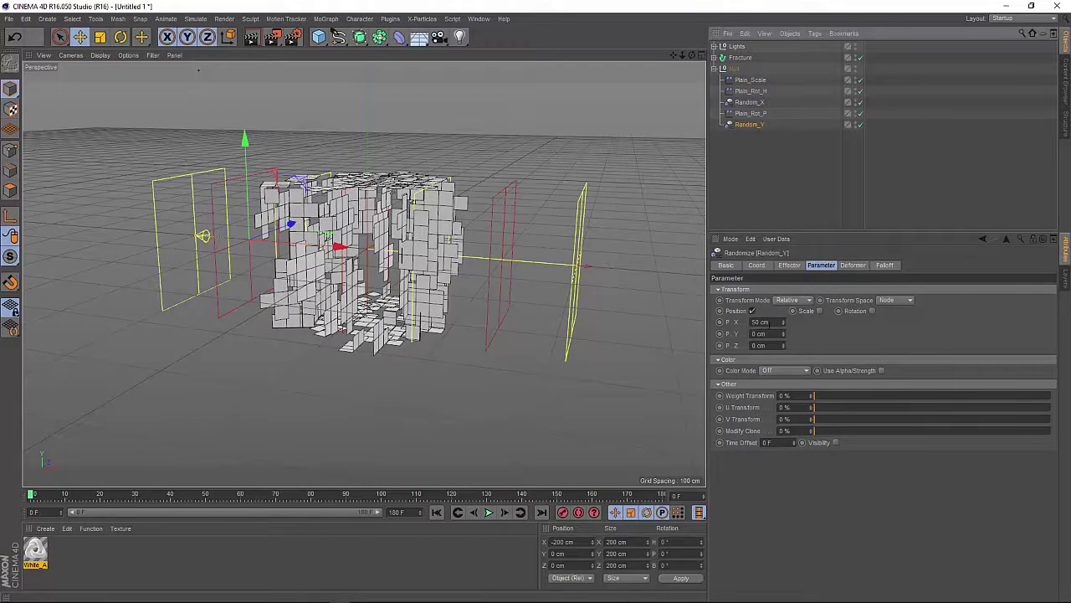
pyautogui.click(758, 322)
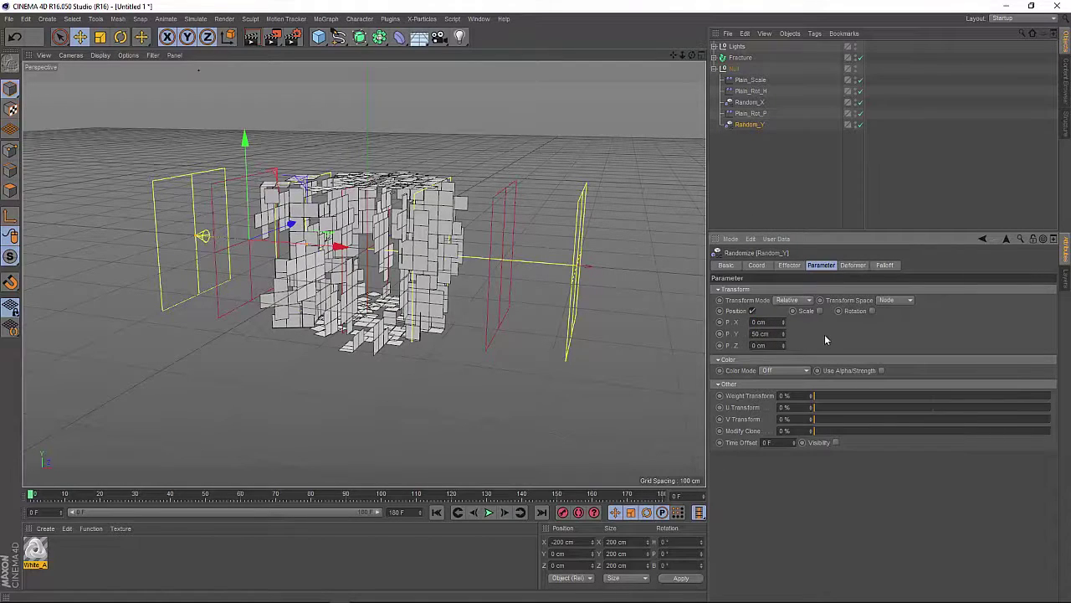
pyautogui.click(751, 113)
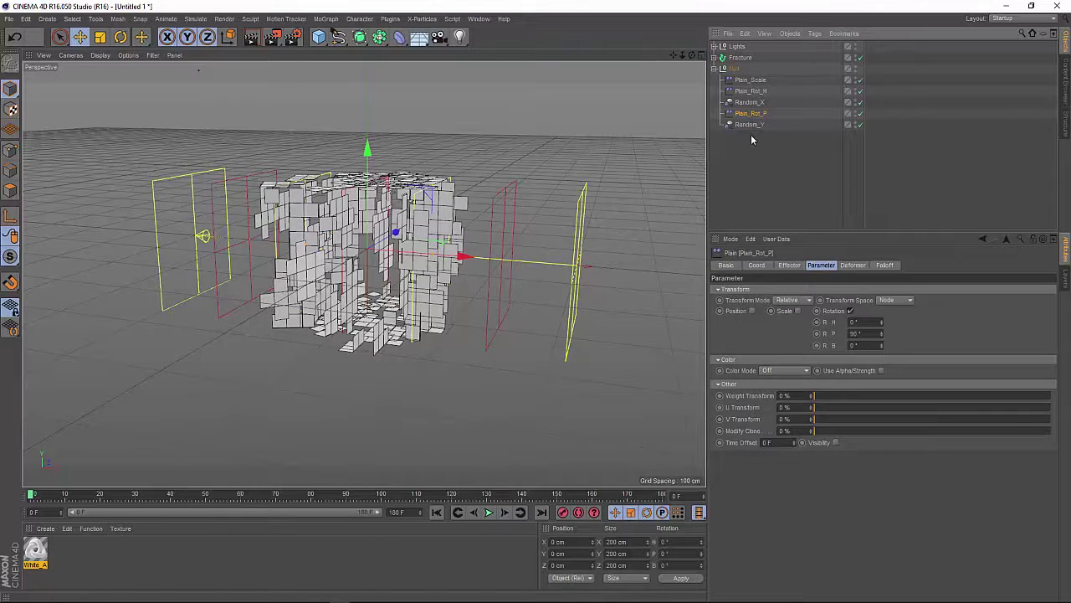
# Move Plain_Rot_P to X -384 cm and Random_Y to X -600 cm.
pyautogui.click(755, 266)
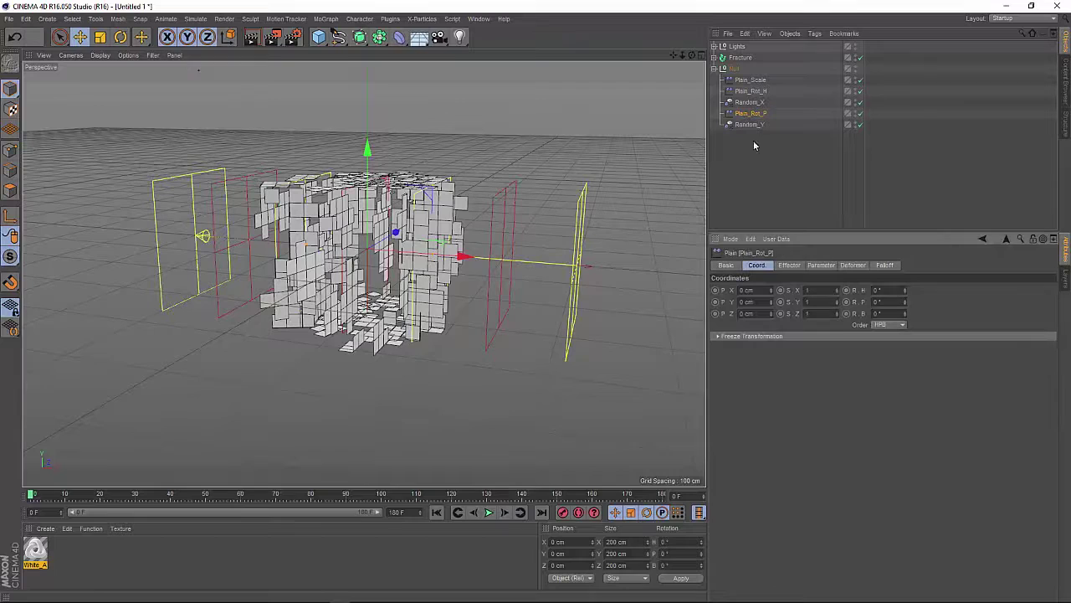
pyautogui.click(750, 103)
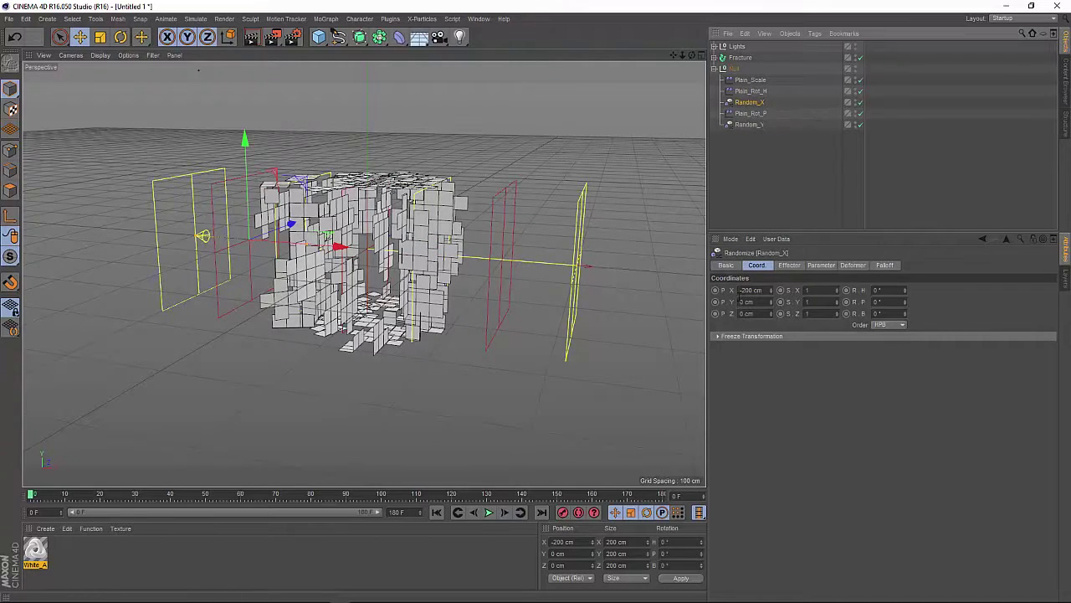
pyautogui.click(750, 113)
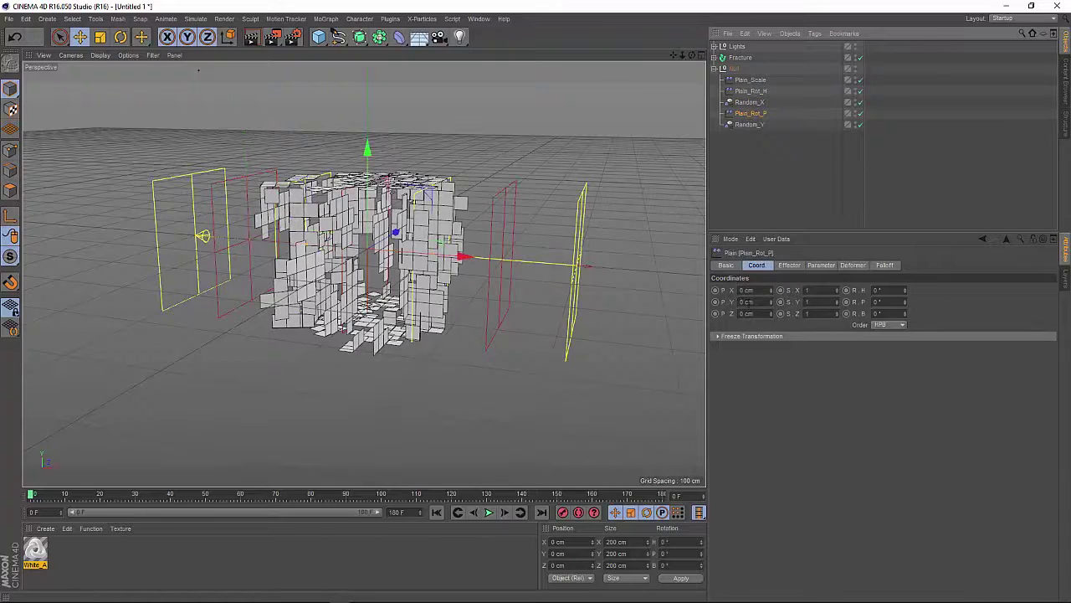
pyautogui.moveTo(771, 295); pyautogui.dragTo(668, 296)
pyautogui.click(747, 124)
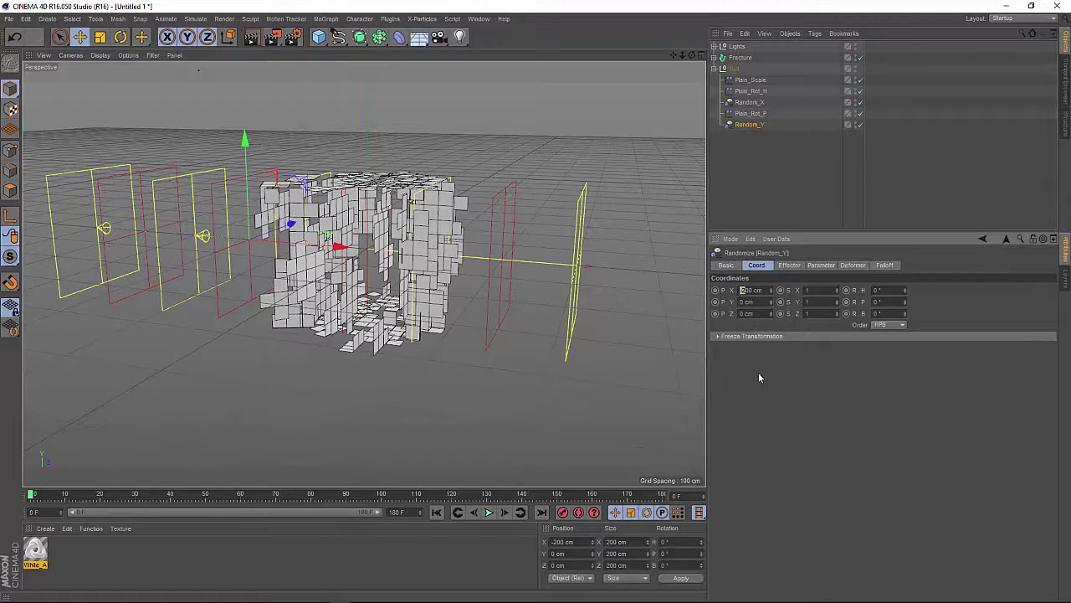
pyautogui.write('-600')
pyautogui.press('Return')
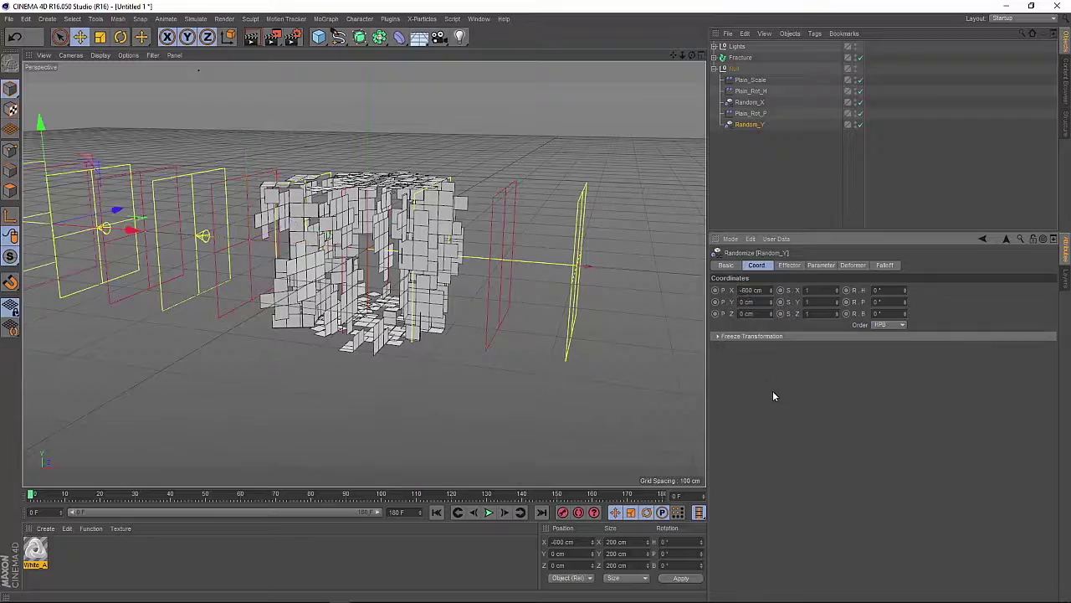
# Slide the whole effector Null along X, leaving the cube partly shattered.
pyautogui.moveTo(692, 54); pyautogui.dragTo(435, 251)
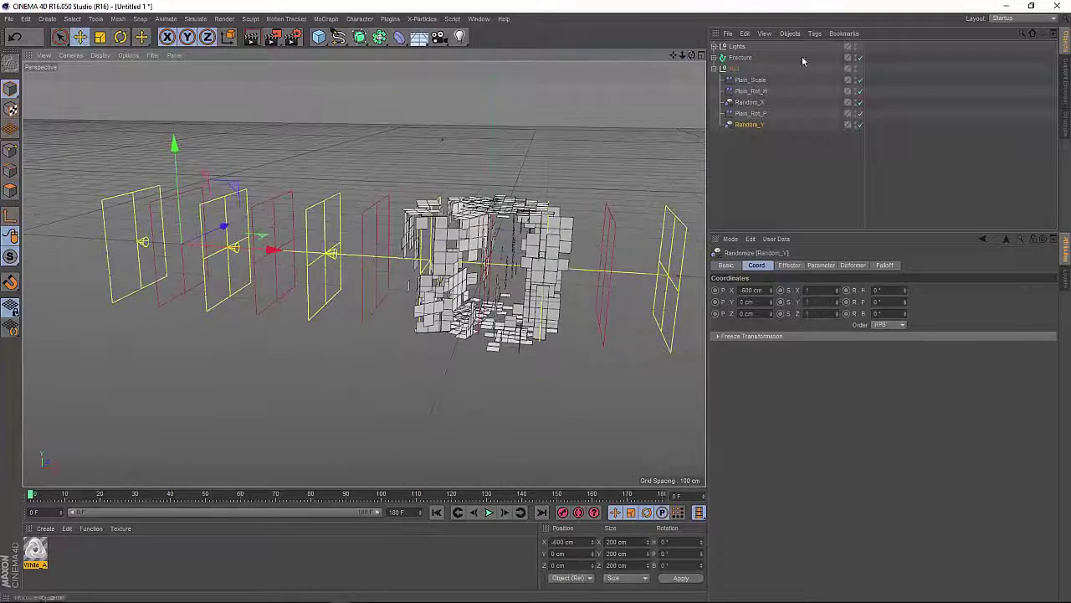
pyautogui.click(734, 68)
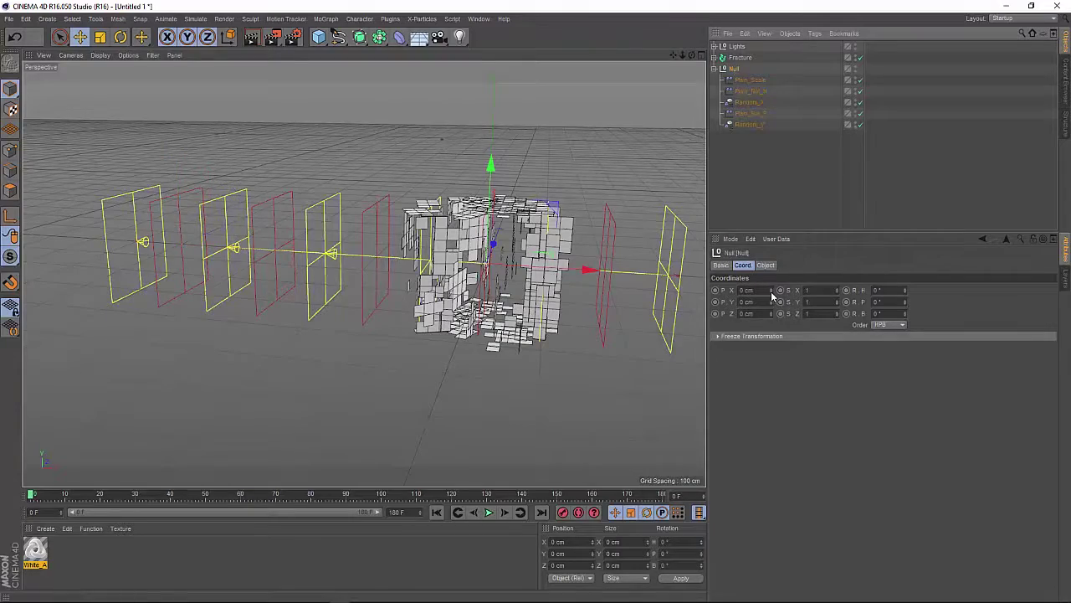
pyautogui.moveTo(772, 295)
pyautogui.mouseDown()
pyautogui.moveTo(733, 294)
pyautogui.moveTo(813, 295)
pyautogui.moveTo(768, 295)
pyautogui.mouseUp()
# Add Plain_Rot_P and Random_Y to the Fracture object's effector list.
pyautogui.click(740, 57)
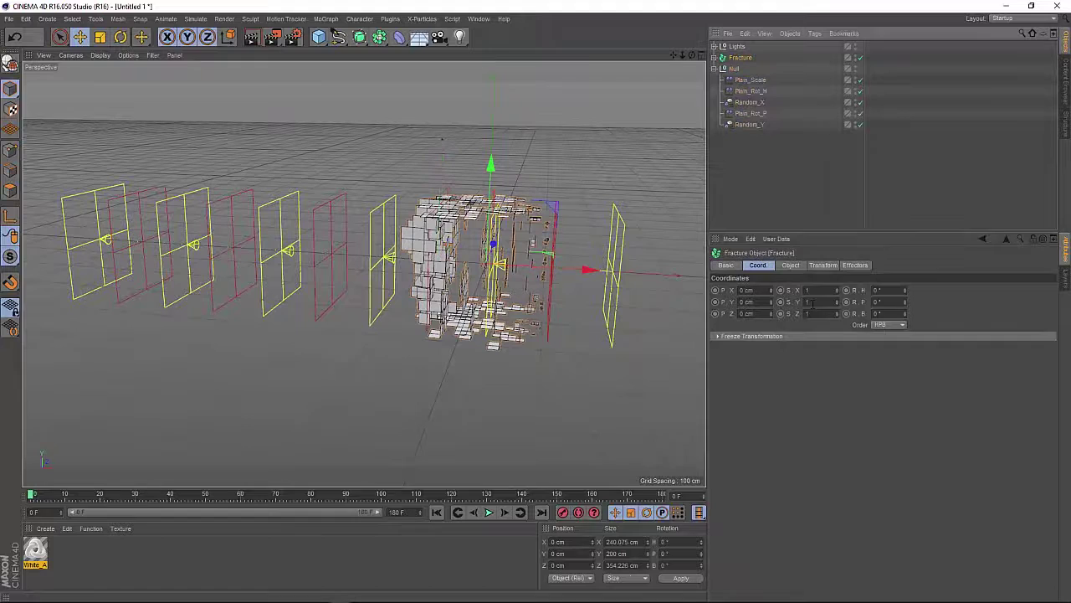
pyautogui.click(855, 265)
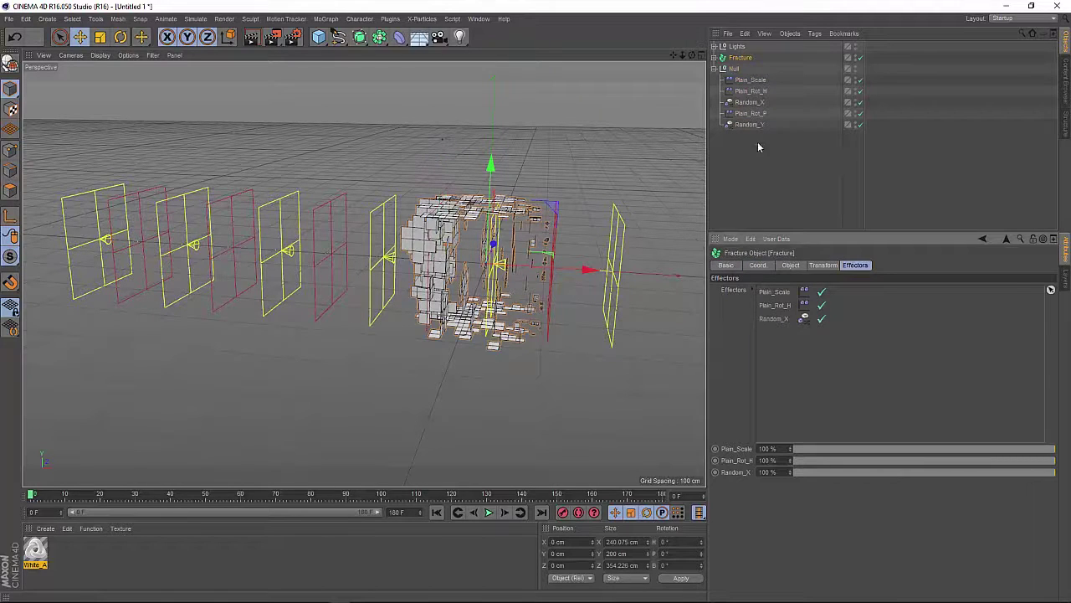
pyautogui.moveTo(749, 115); pyautogui.dragTo(797, 325)
pyautogui.moveTo(749, 124); pyautogui.dragTo(781, 345)
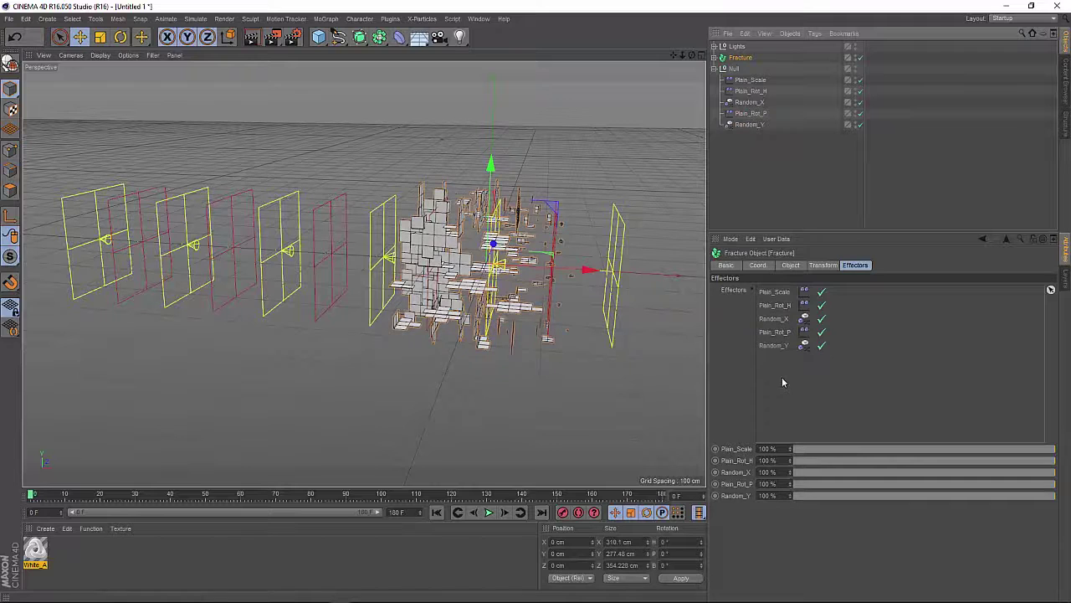
# Sweep the effector Null along X to preview the pieces assembling.
pyautogui.click(734, 67)
pyautogui.click(742, 265)
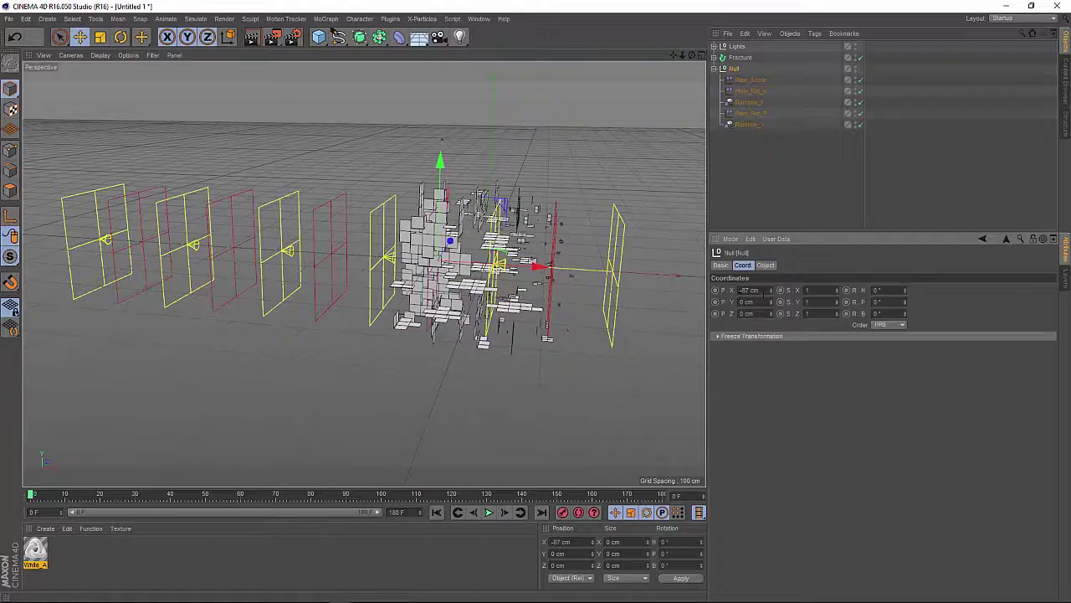
pyautogui.moveTo(772, 293); pyautogui.dragTo(1070, 293)
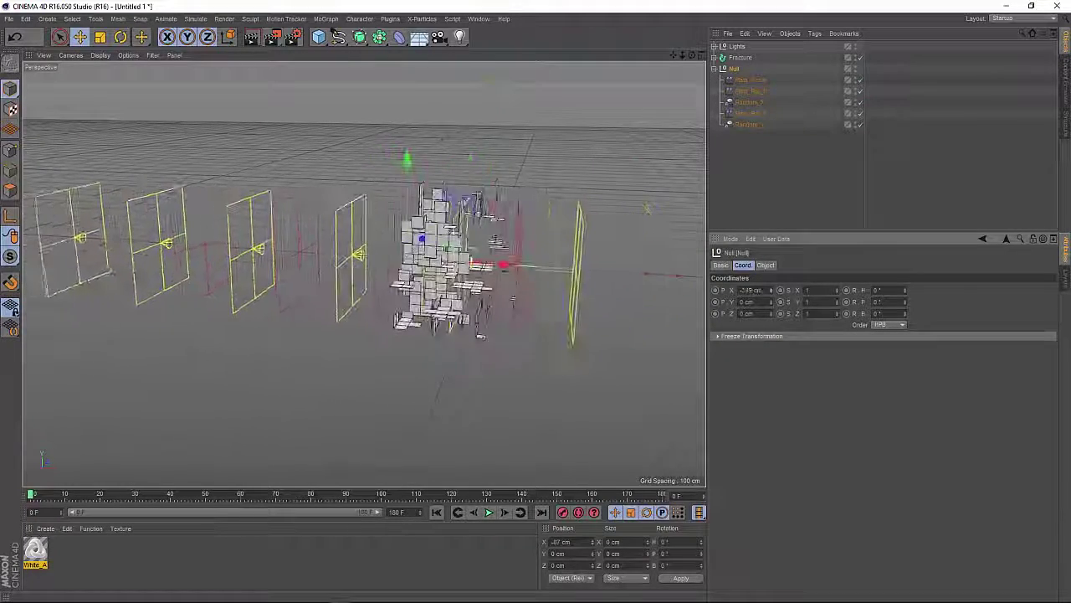
pyautogui.click(758, 91)
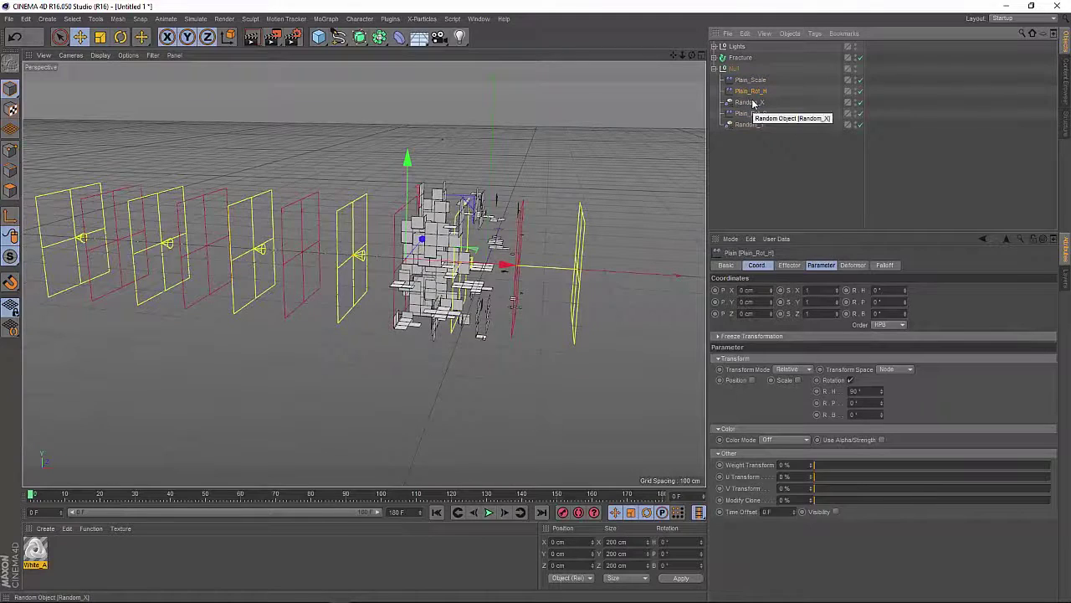
pyautogui.click(740, 56)
pyautogui.click(734, 68)
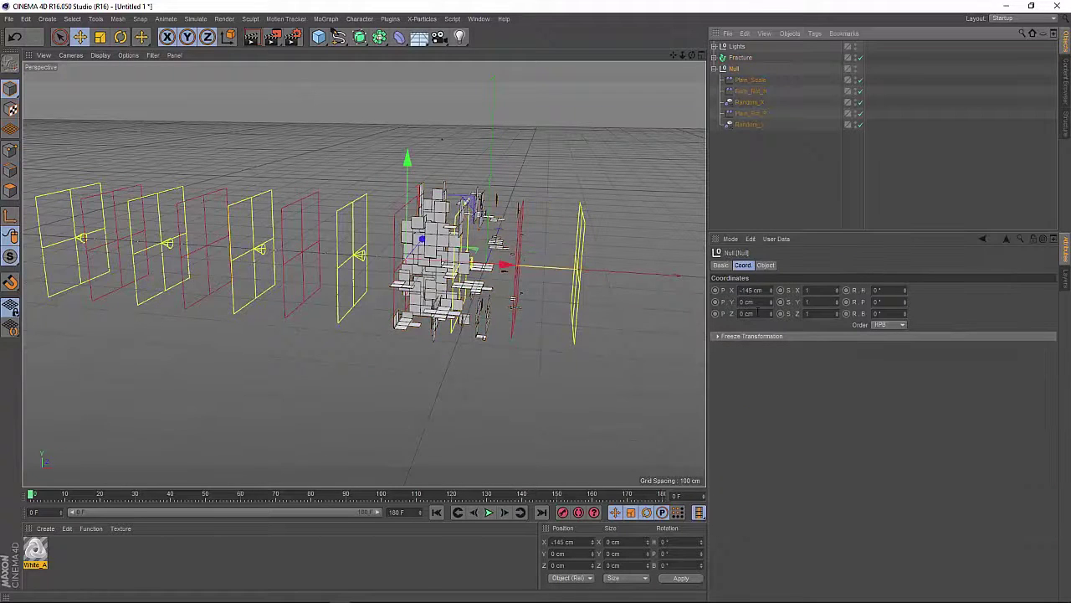
# Reset the Null to X 0 cm and duplicate Plain_Rot_P and Random_Y.
pyautogui.rightClick(770, 290)
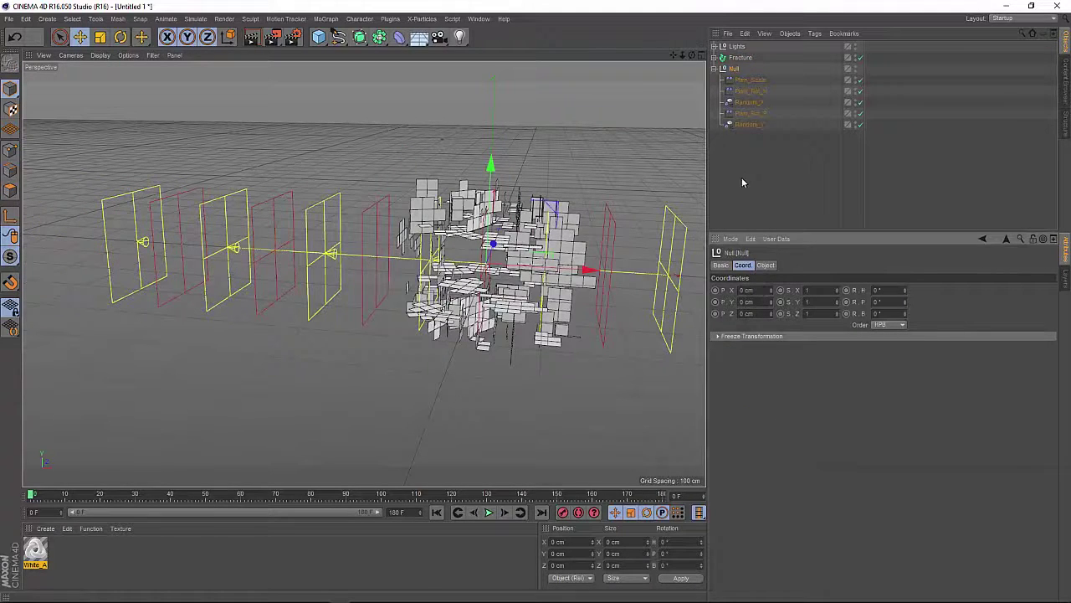
pyautogui.click(750, 113)
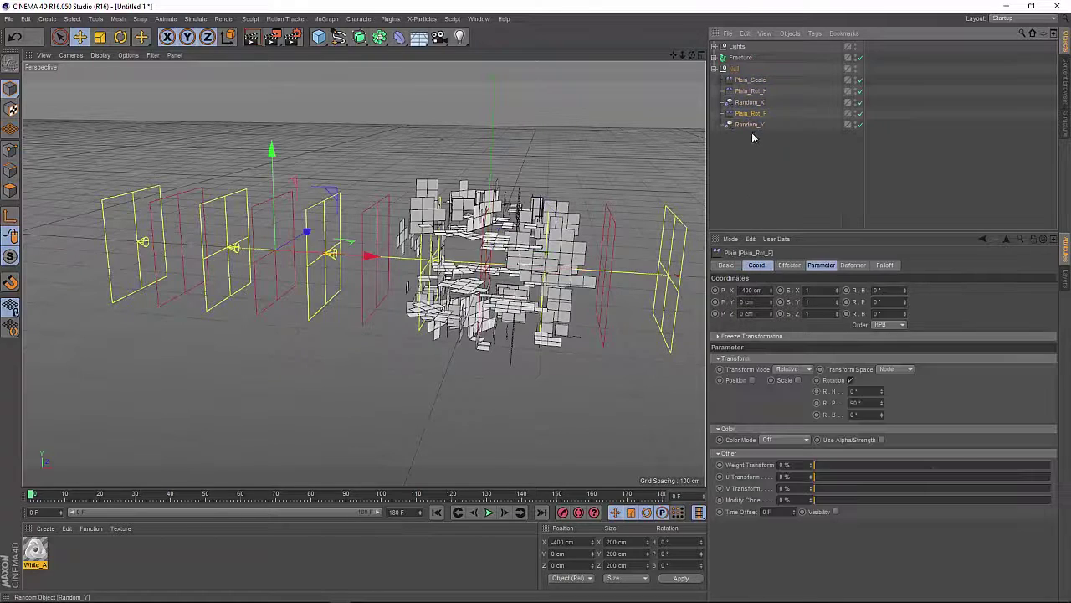
pyautogui.keyDown('ctrl'); pyautogui.click(751, 124); pyautogui.keyUp('ctrl')
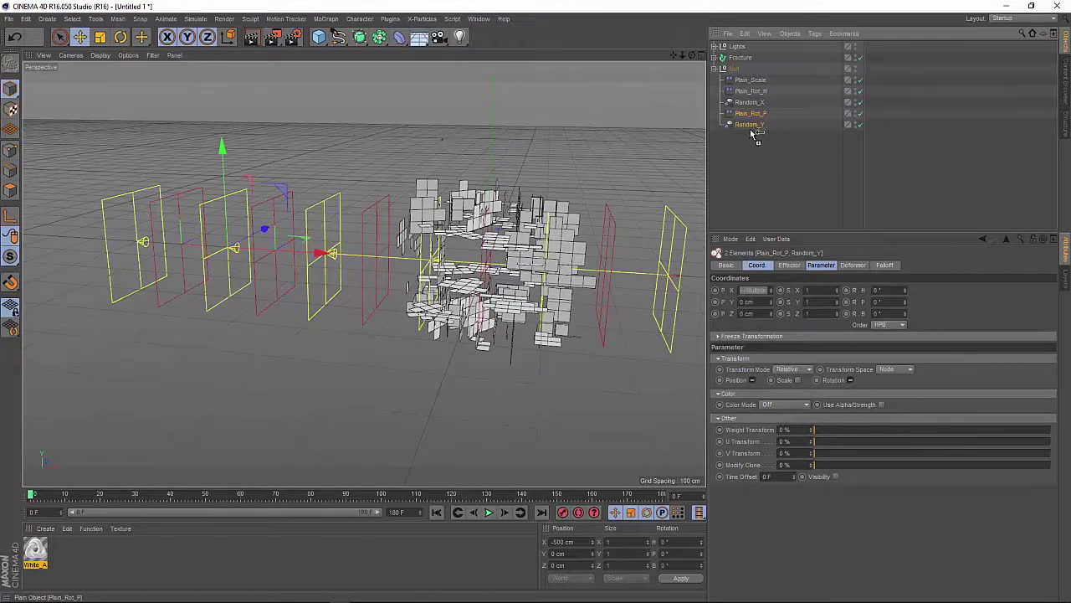
pyautogui.keyDown('ctrl'); pyautogui.moveTo(754, 134); pyautogui.dragTo(750, 138); pyautogui.keyUp('ctrl')
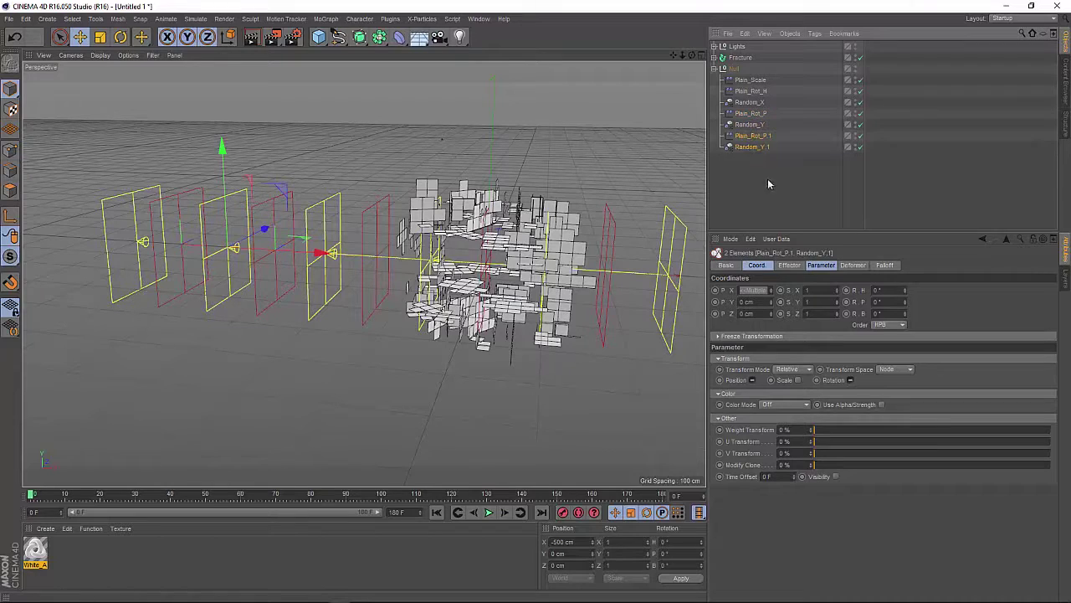
# Rename the plain copy Plain_Rot_B and switch its 90° rotation from pitch to bank.
pyautogui.doubleClick(762, 136)
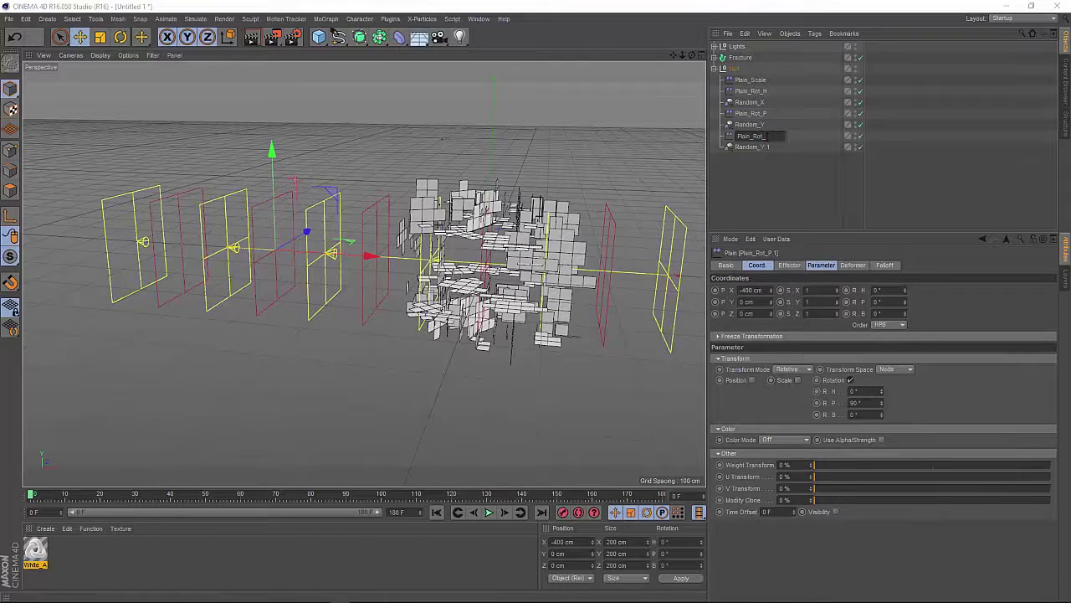
pyautogui.write('Plain_Rot_B')
pyautogui.press('Return')
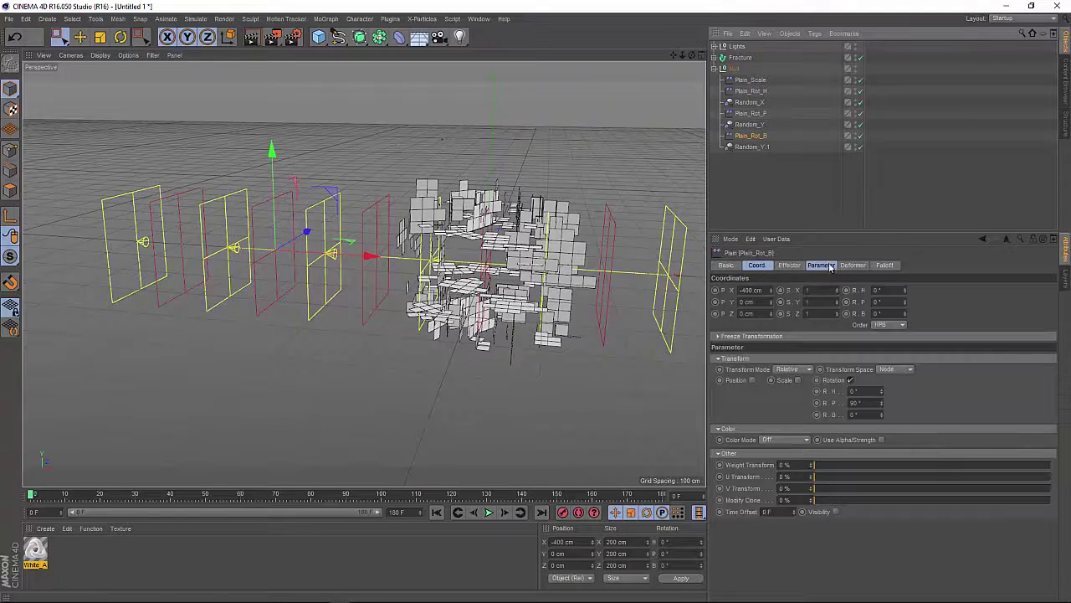
pyautogui.doubleClick(859, 403)
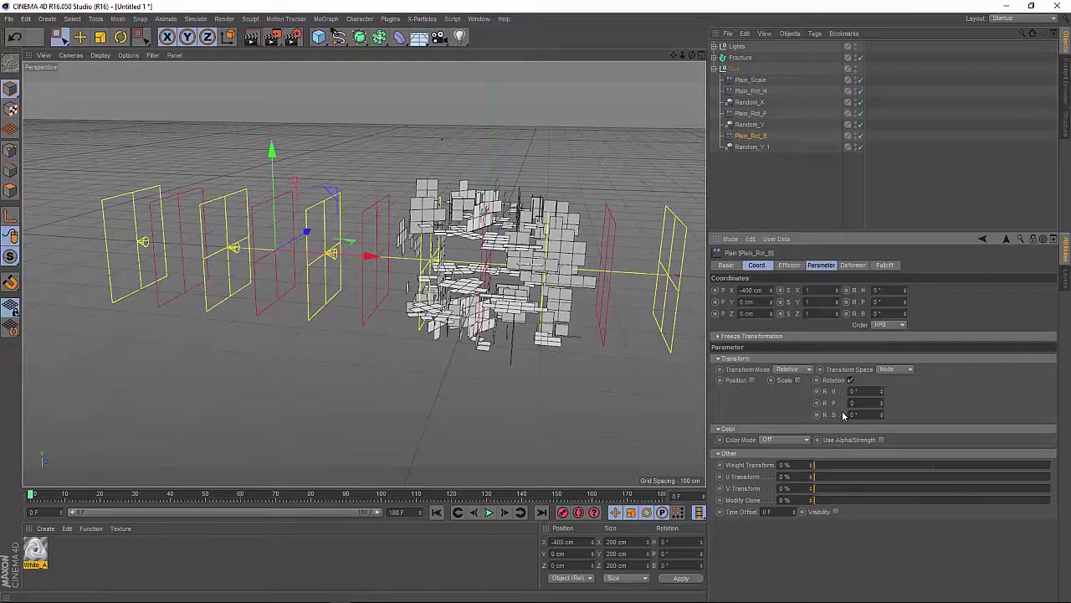
# Rename the random copy Random_Z and give it a 50 cm Z offset.
pyautogui.click(747, 147)
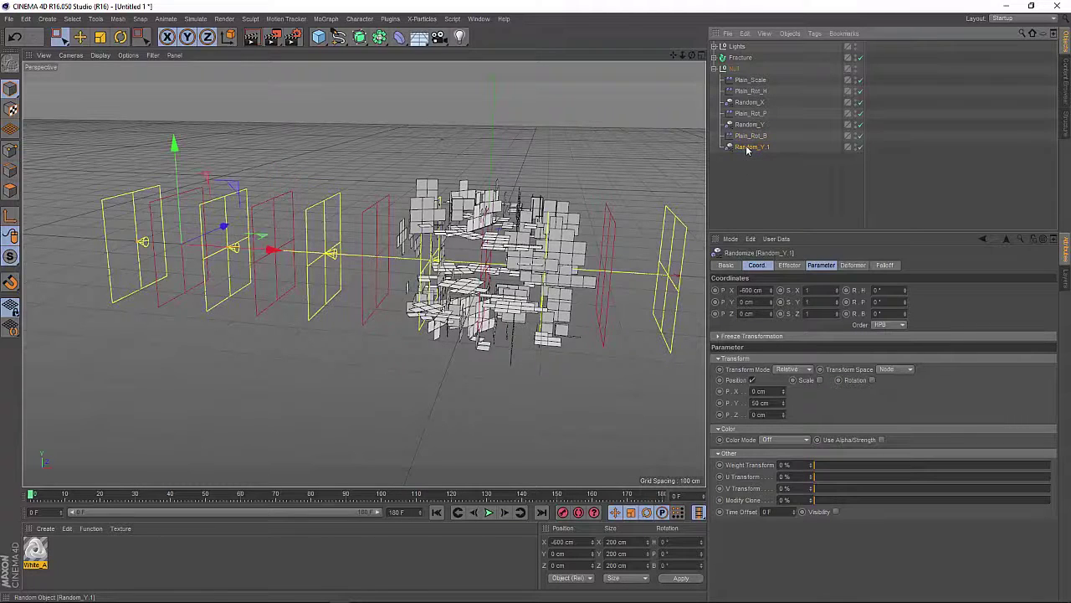
pyautogui.doubleClick(748, 148)
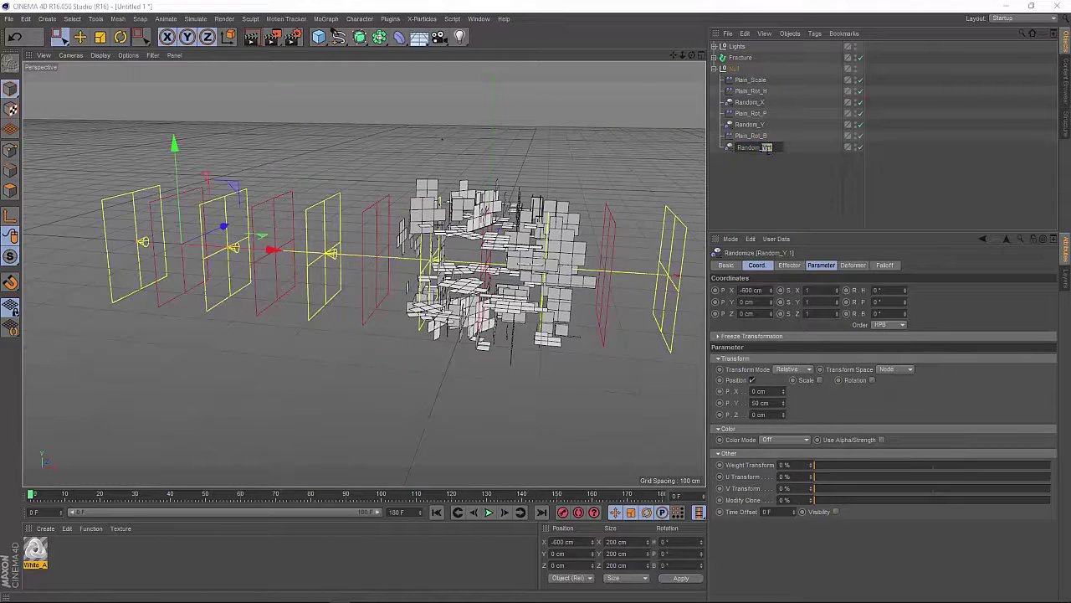
pyautogui.write('Random_Z')
pyautogui.press('Return')
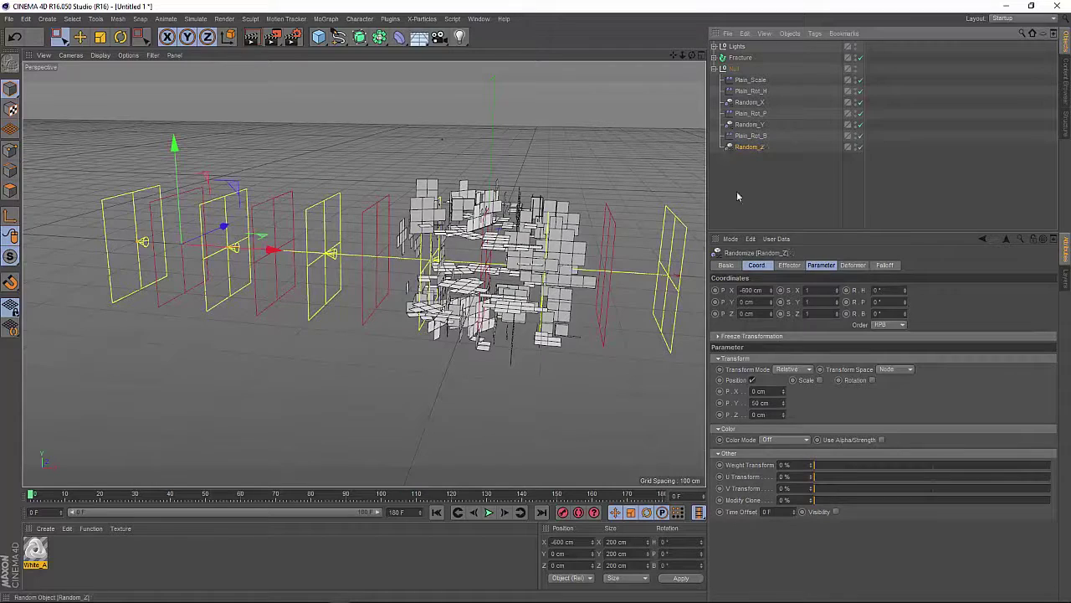
pyautogui.click(758, 403)
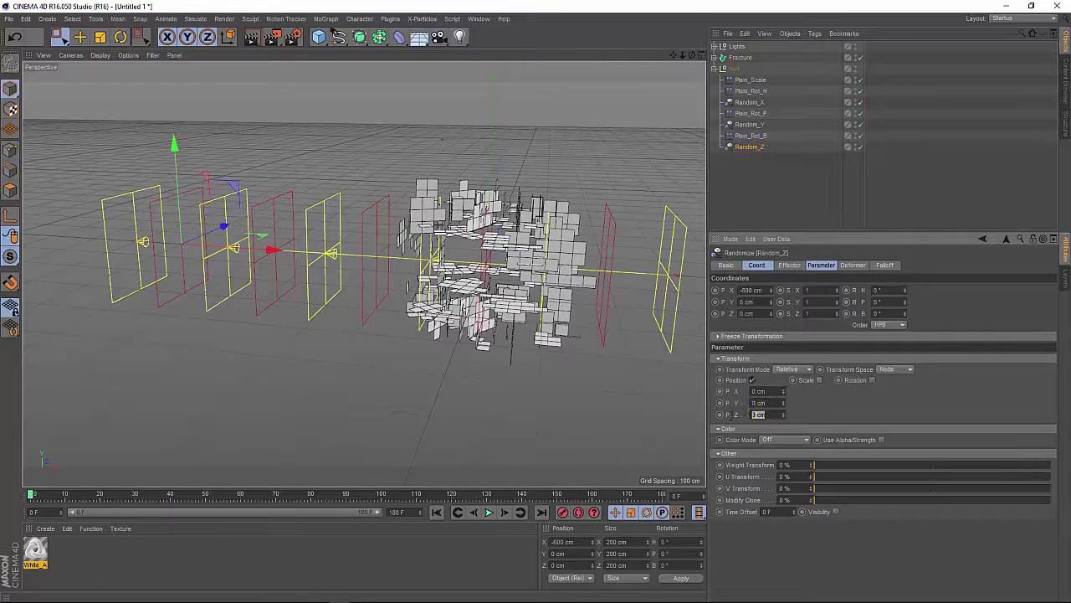
pyautogui.press('Return')
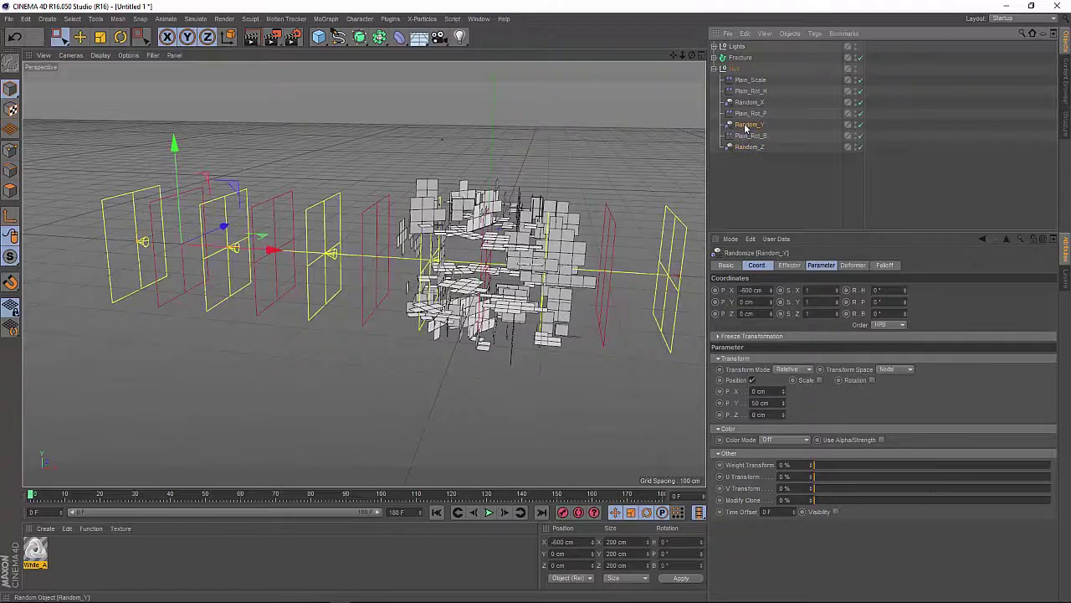
# Place Plain_Rot_B at X -800 cm and Random_Z at X -1000 cm.
pyautogui.click(747, 137)
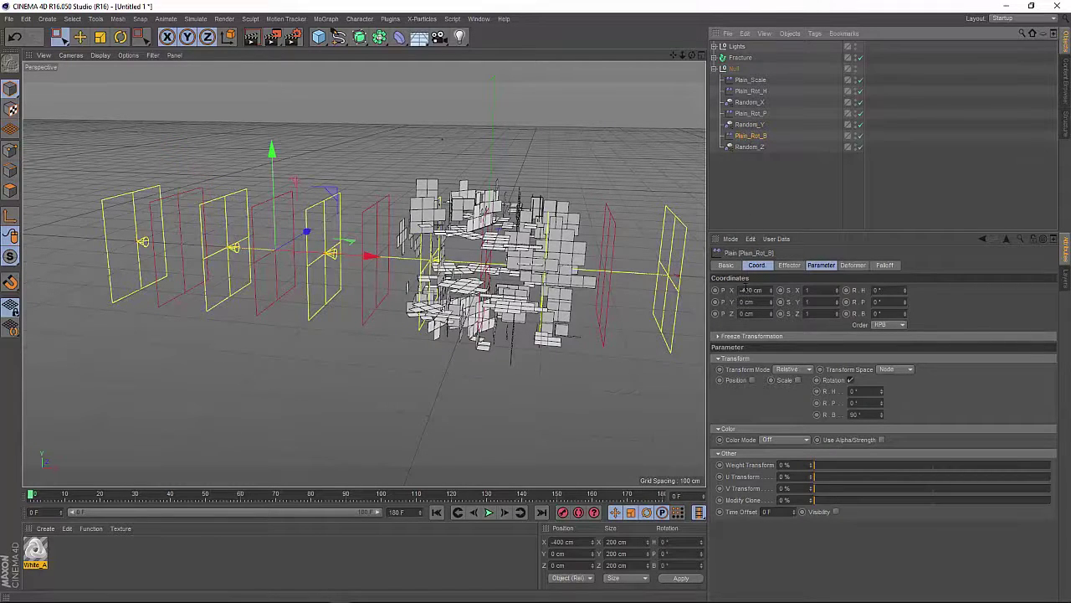
pyautogui.press('Return')
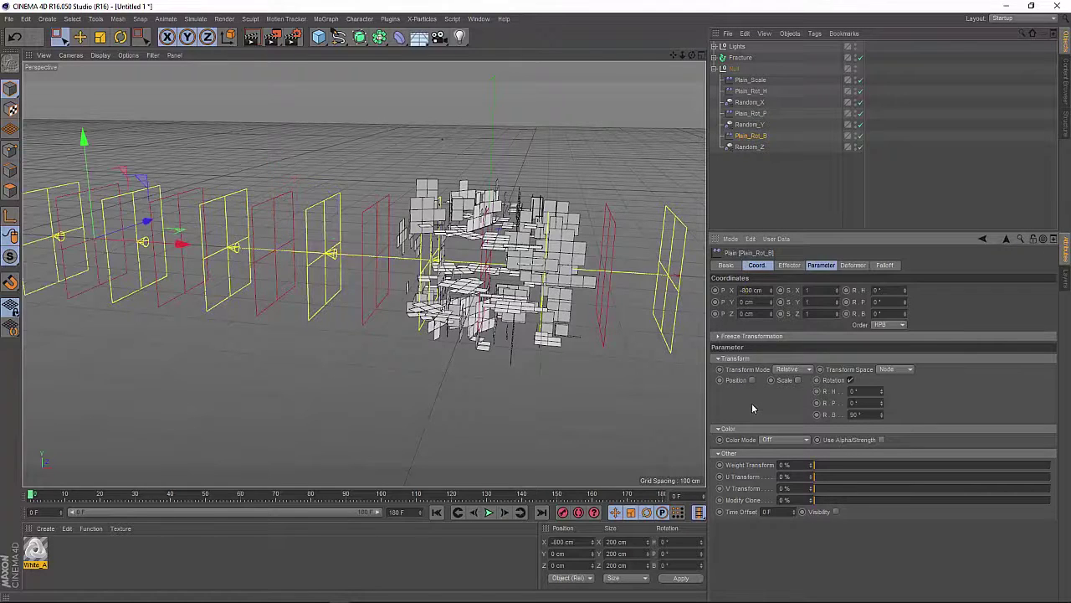
pyautogui.click(745, 147)
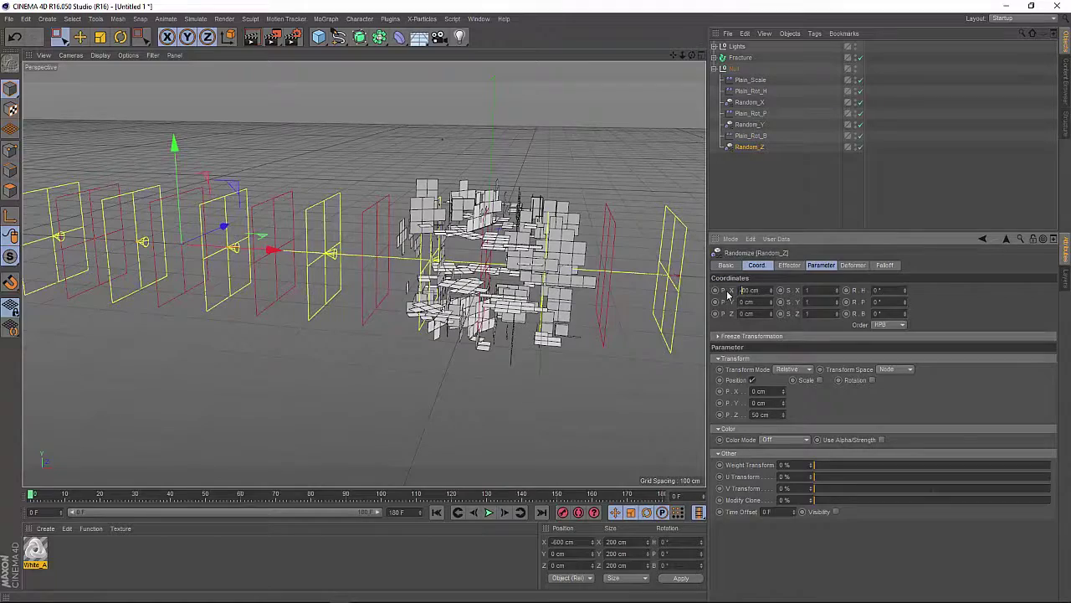
pyautogui.press('Return')
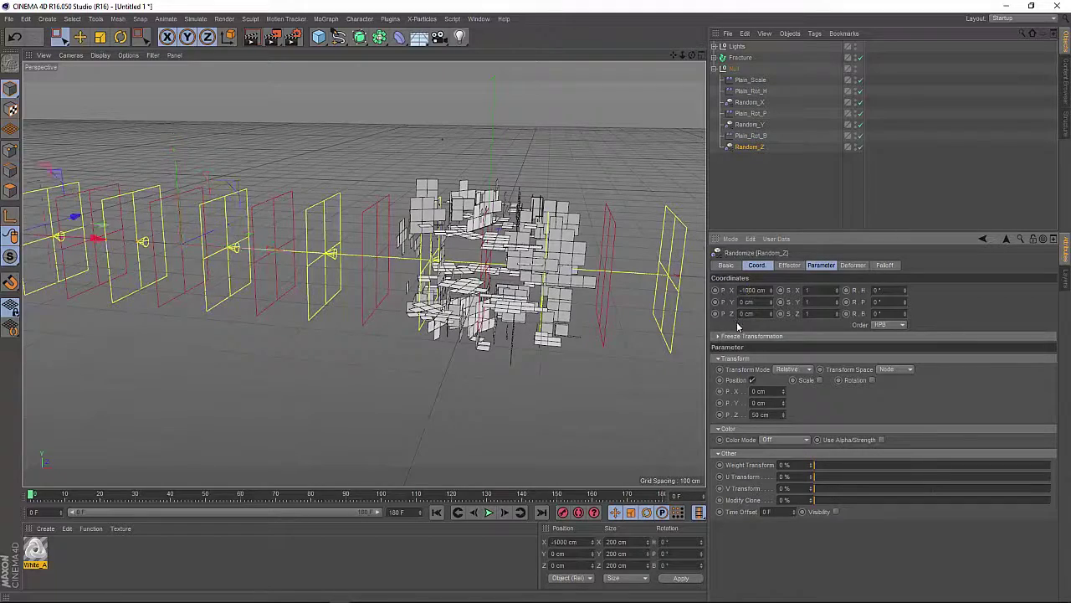
pyautogui.keyDown('alt'); pyautogui.moveTo(649, 89); pyautogui.dragTo(368, 272); pyautogui.keyUp('alt')
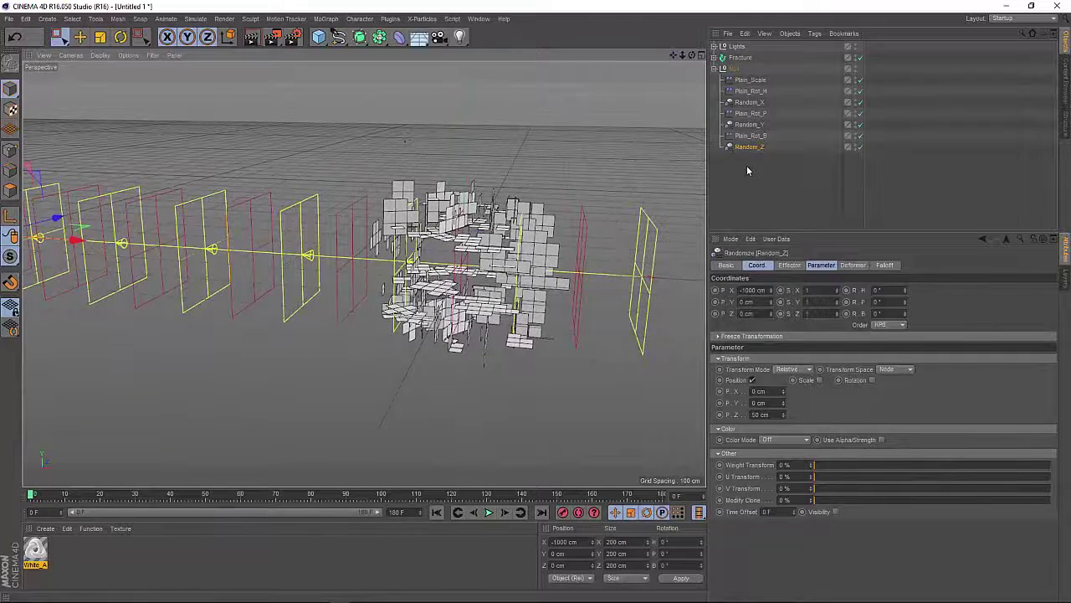
# Slide the effector Null to about X -313 cm across the fractured cube.
pyautogui.click(733, 70)
pyautogui.moveTo(771, 290)
pyautogui.mouseDown()
pyautogui.moveTo(689, 292)
pyautogui.moveTo(784, 292)
pyautogui.moveTo(764, 292)
pyautogui.mouseUp()
# Add Plain_Rot_B and Random_Z to Fracture's effectors and slide the Null to about X -253 cm.
pyautogui.click(738, 58)
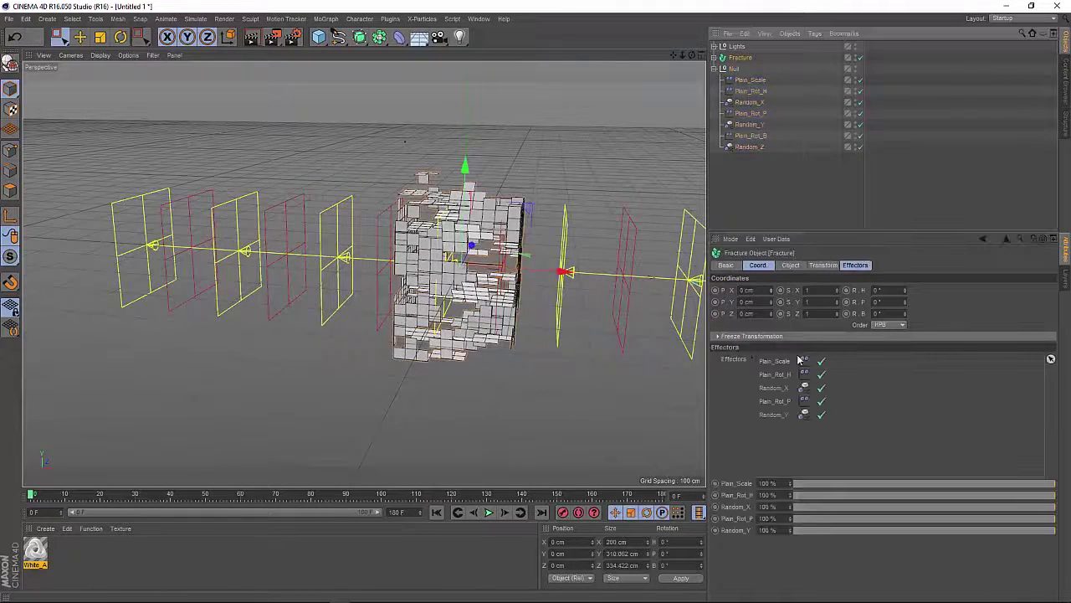
pyautogui.moveTo(766, 362); pyautogui.dragTo(764, 425)
pyautogui.moveTo(758, 287); pyautogui.dragTo(774, 437)
pyautogui.click(725, 67)
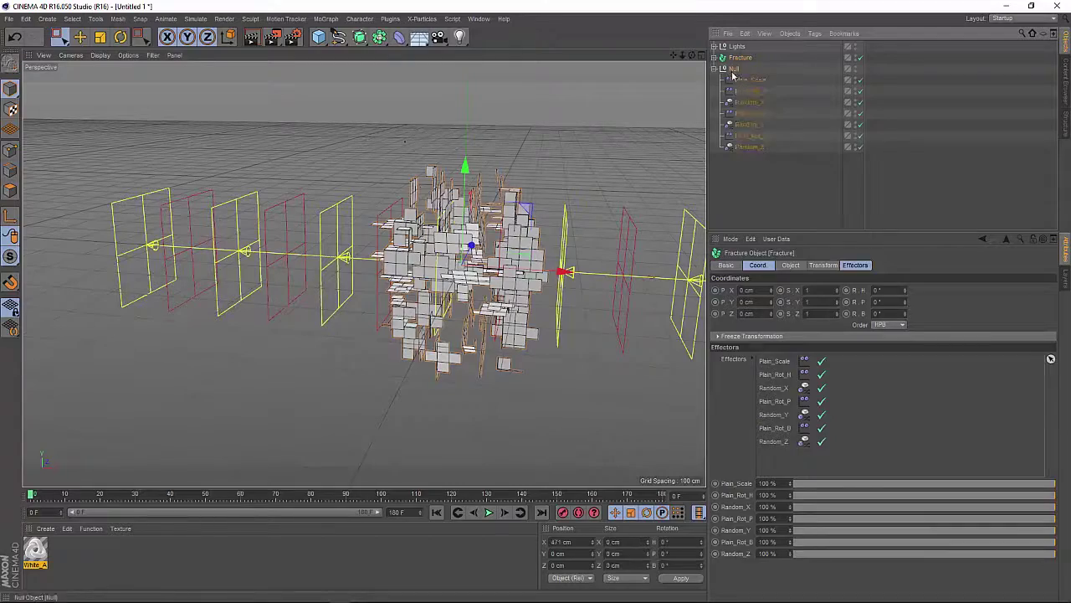
pyautogui.moveTo(773, 292); pyautogui.dragTo(747, 293)
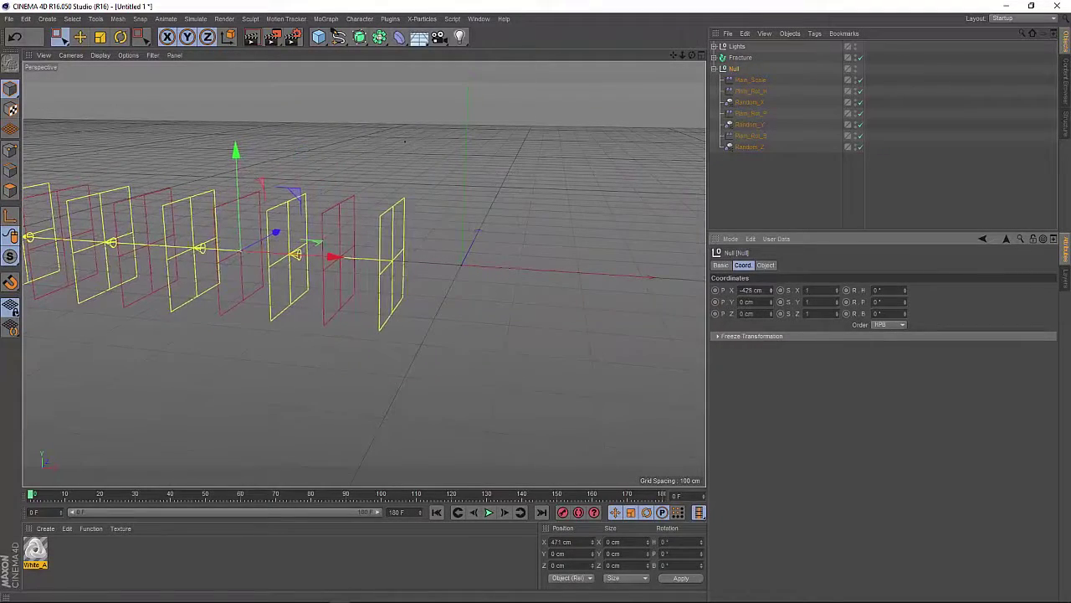
# Reselect the Null and keyframe its X position at -425 cm on frame 0.
pyautogui.click(739, 56)
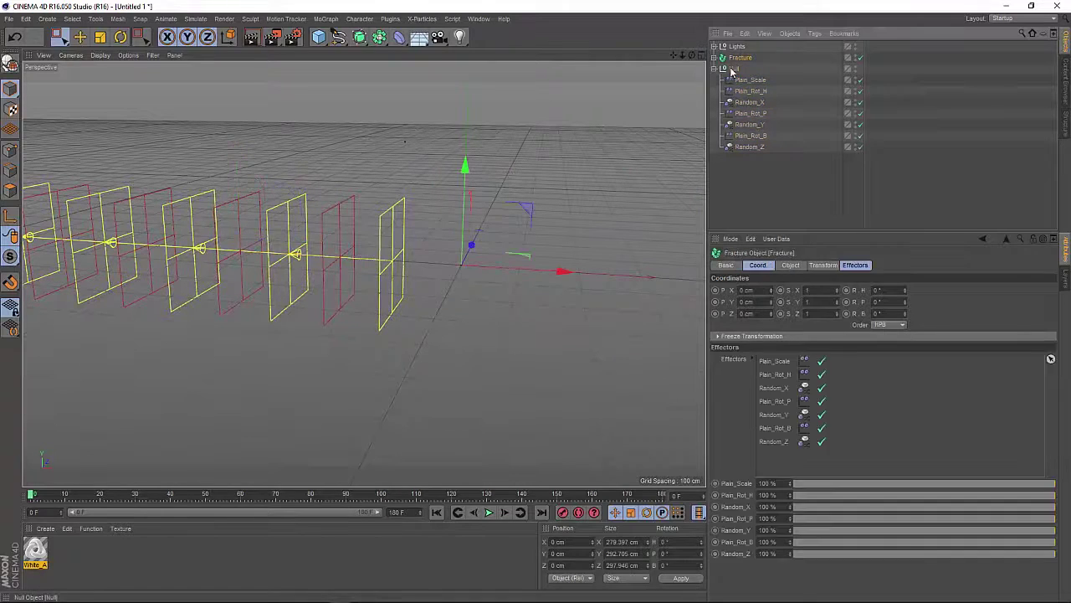
pyautogui.click(734, 70)
pyautogui.click(715, 290)
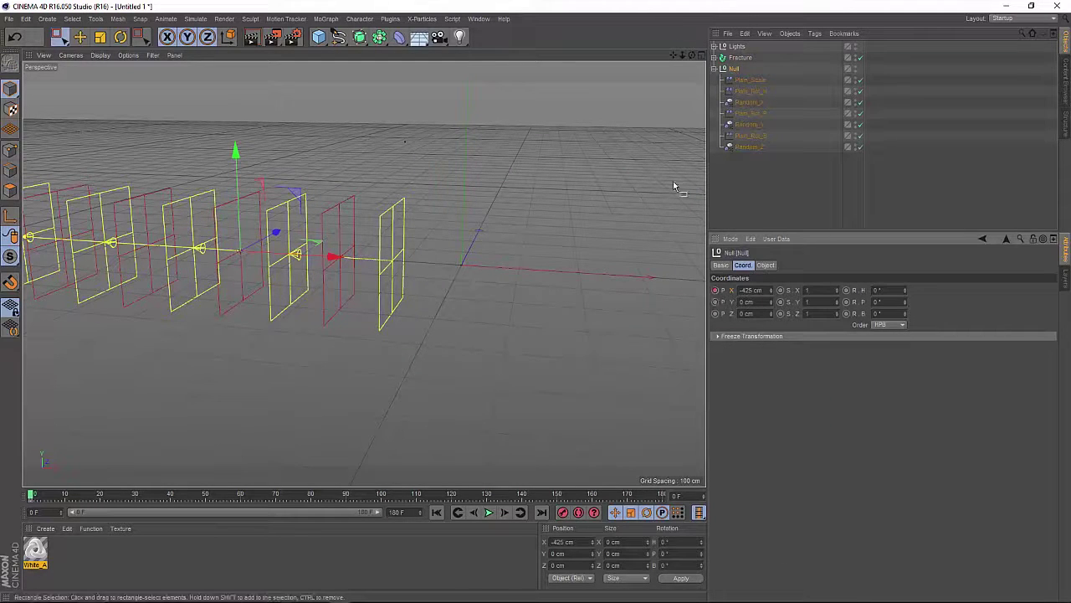
# At frame 130, move the Null to X 1200 cm so the cube assembles.
pyautogui.moveTo(673, 54); pyautogui.dragTo(628, 35)
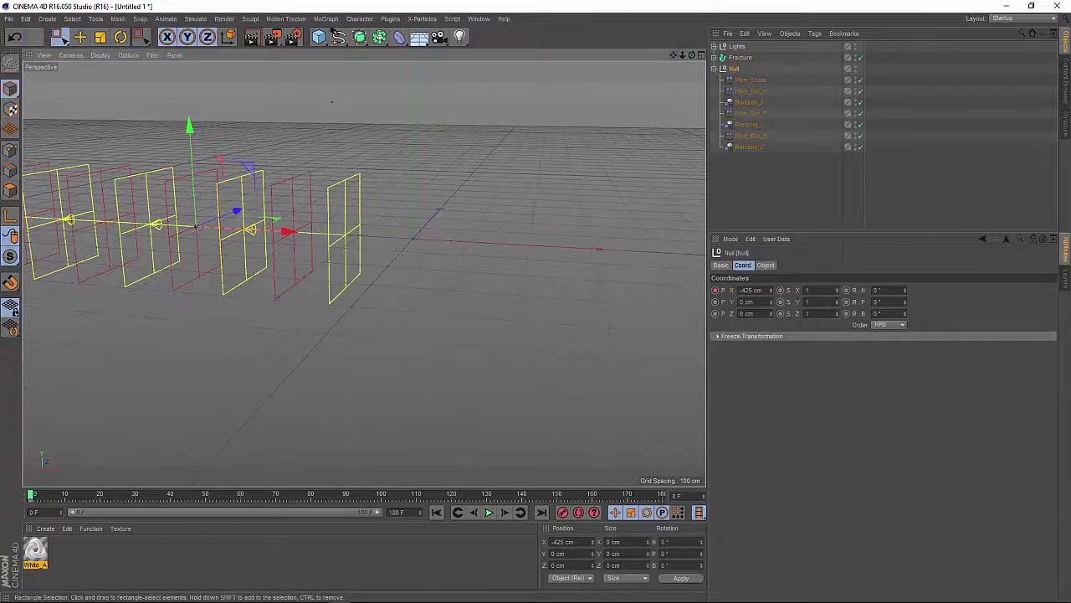
pyautogui.click(486, 498)
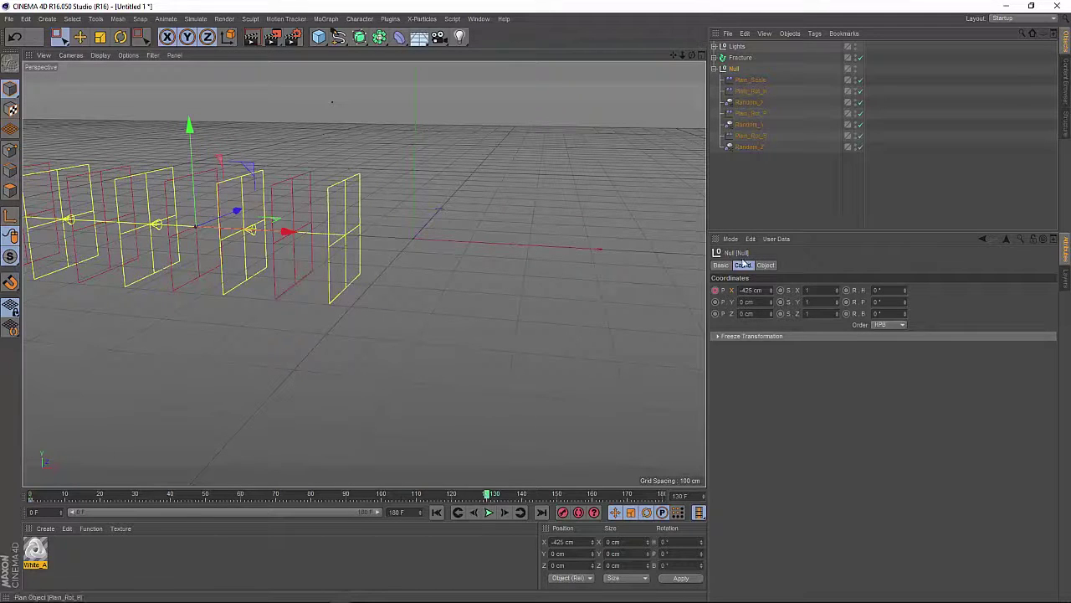
pyautogui.moveTo(770, 290); pyautogui.dragTo(770, 194)
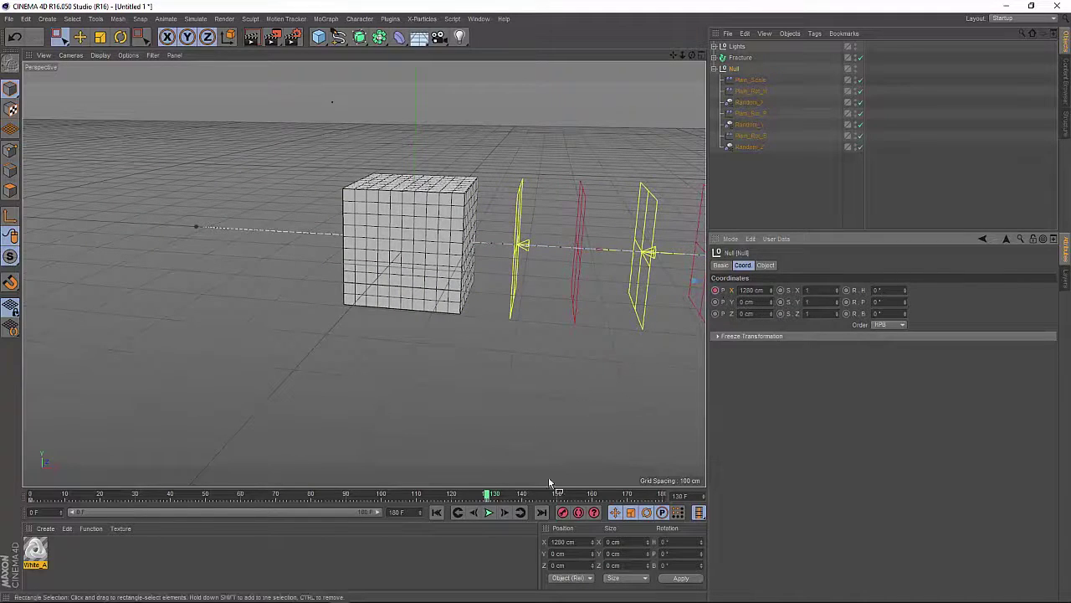
pyautogui.click(397, 512)
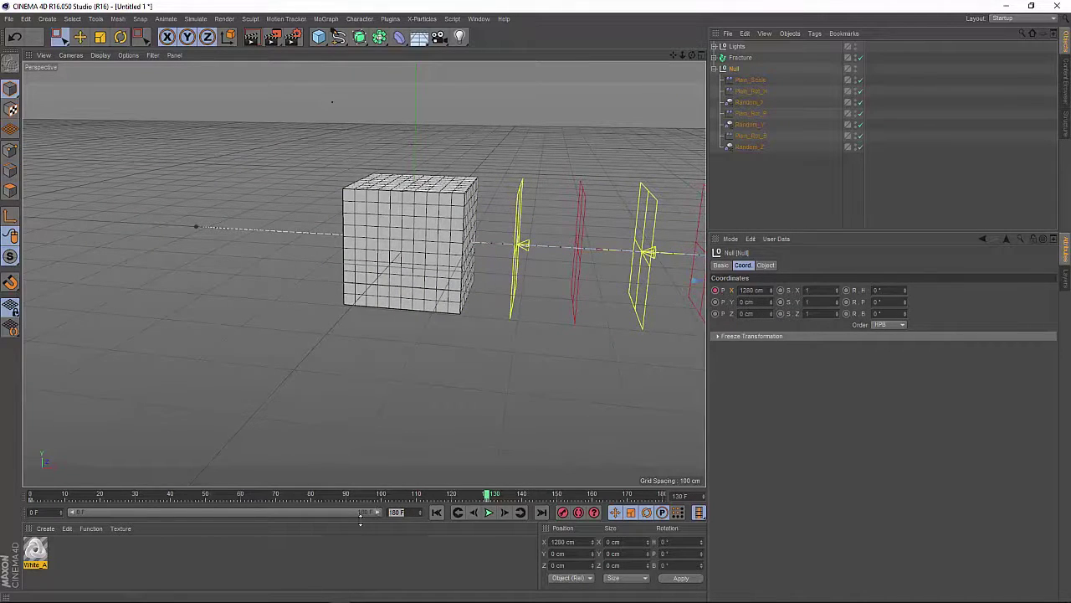
# Set the end frame to 140 and play the fracture assembly from the start, then scrub back.
pyautogui.click(389, 582)
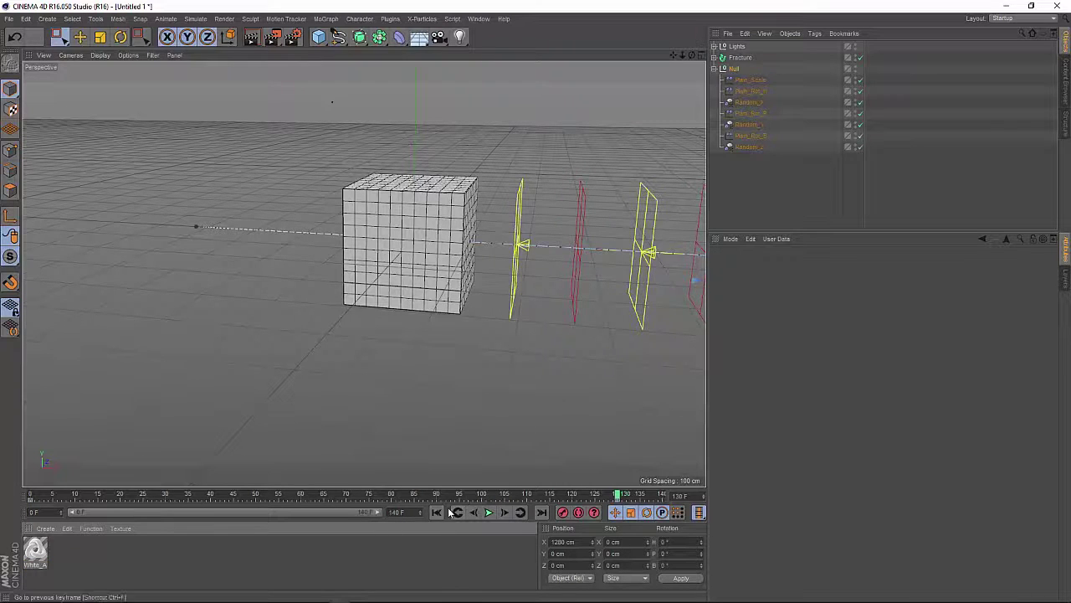
pyautogui.click(436, 511)
pyautogui.moveTo(692, 55); pyautogui.dragTo(432, 600)
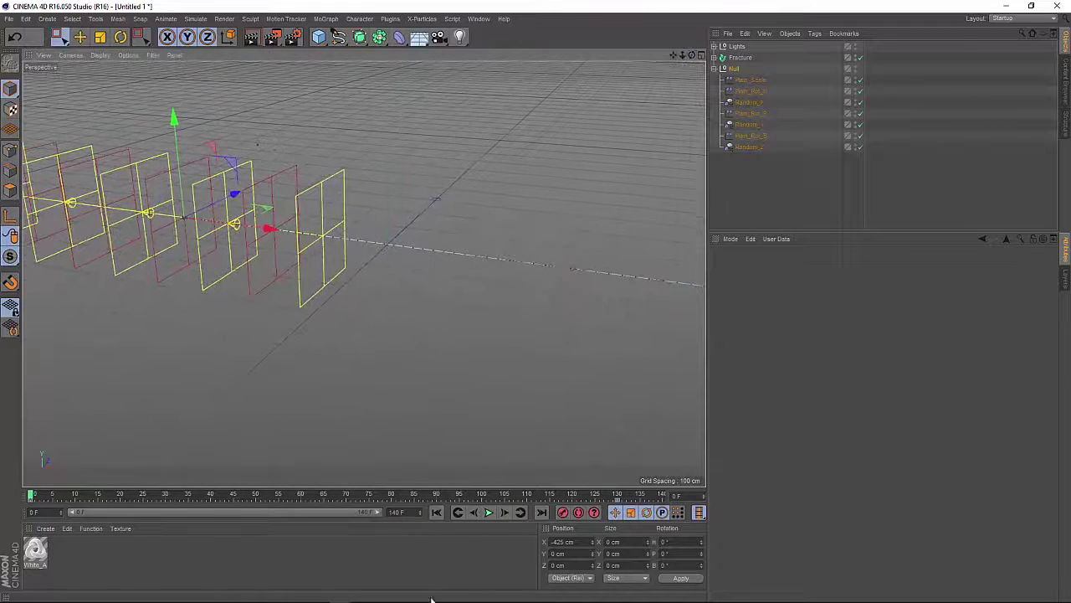
pyautogui.click(489, 512)
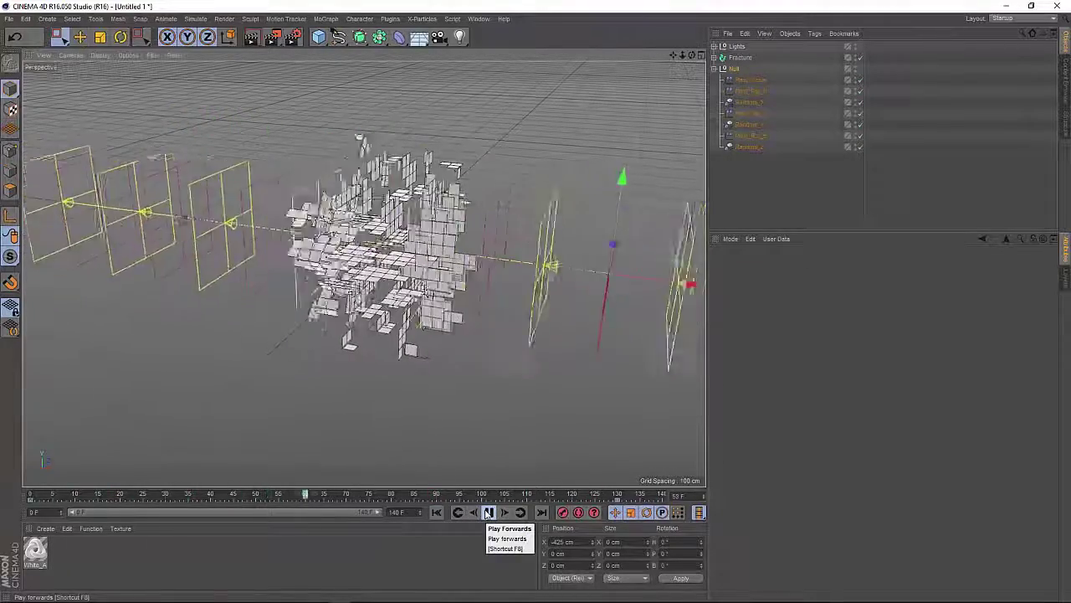
pyautogui.click(489, 513)
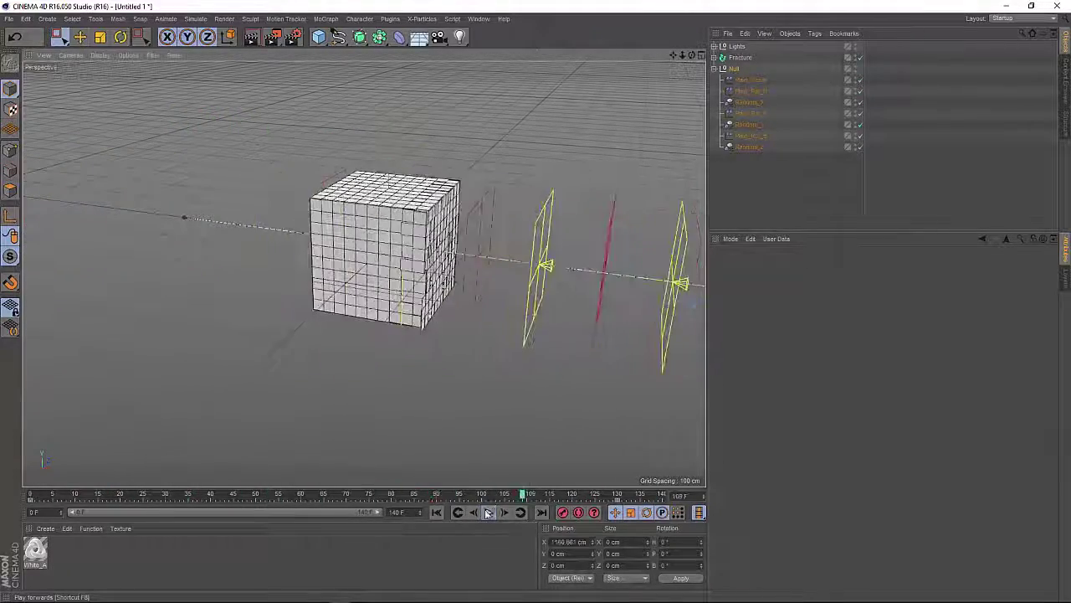
pyautogui.moveTo(524, 494); pyautogui.dragTo(410, 497)
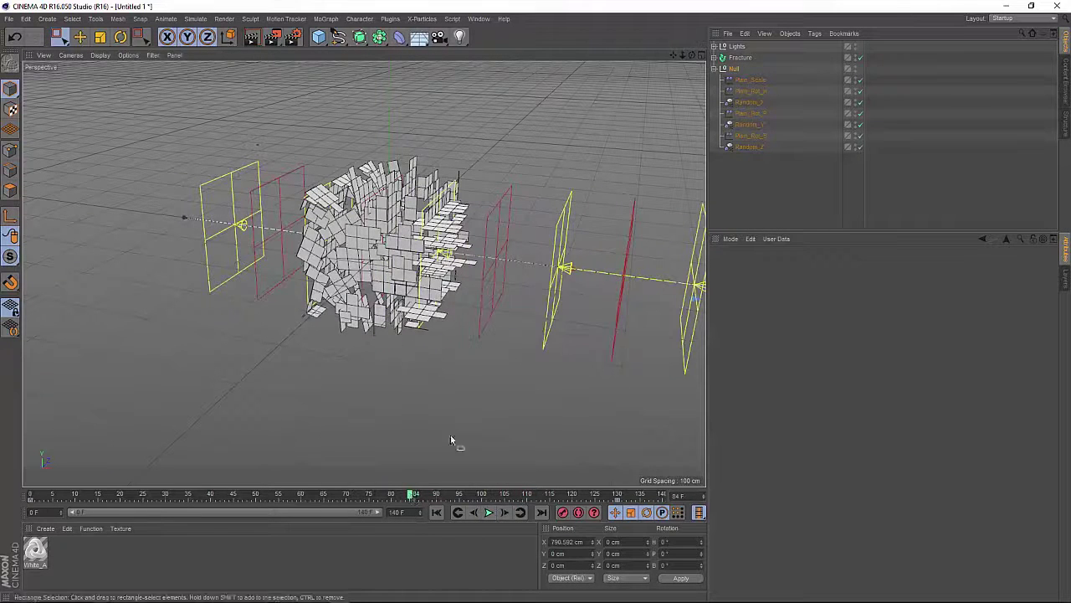
# Move Fracture below Null and trial 5 segments on the cube, scrubbing to judge the pieces.
pyautogui.click(714, 68)
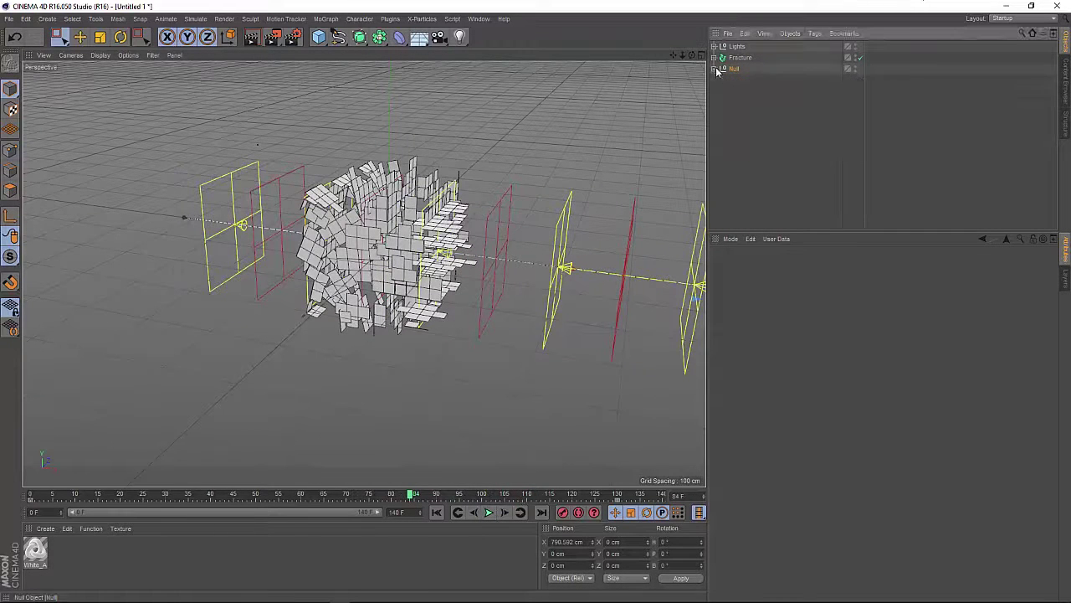
pyautogui.moveTo(739, 57); pyautogui.dragTo(720, 76)
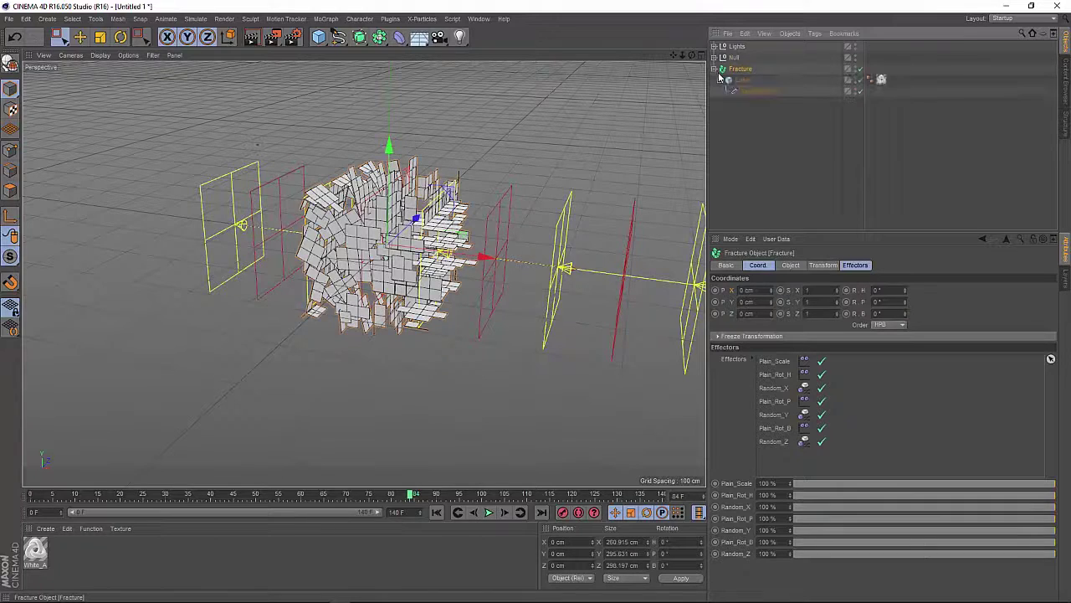
pyautogui.click(740, 80)
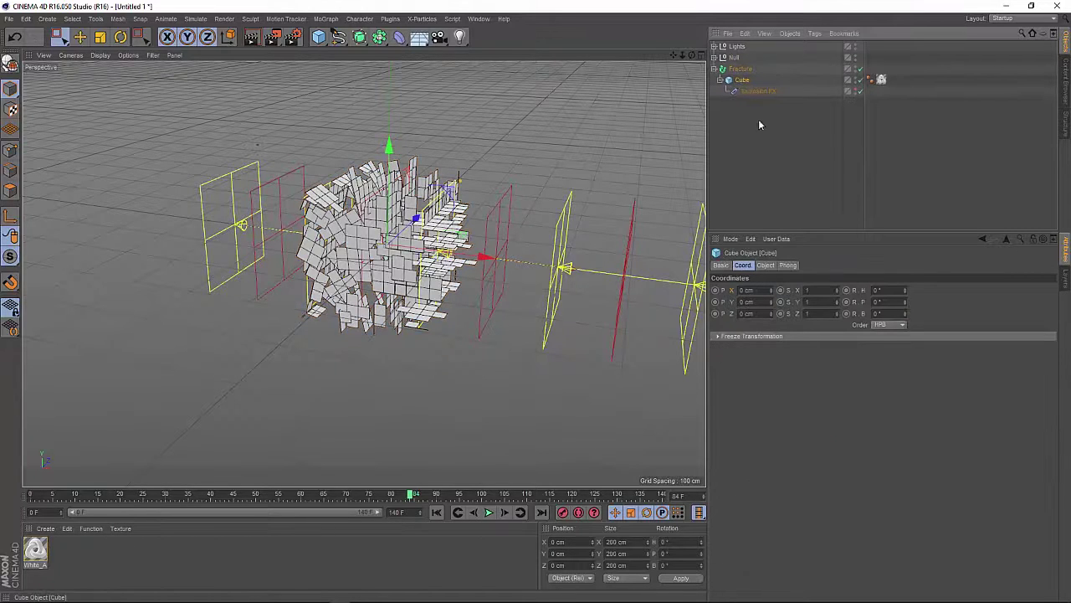
pyautogui.click(766, 265)
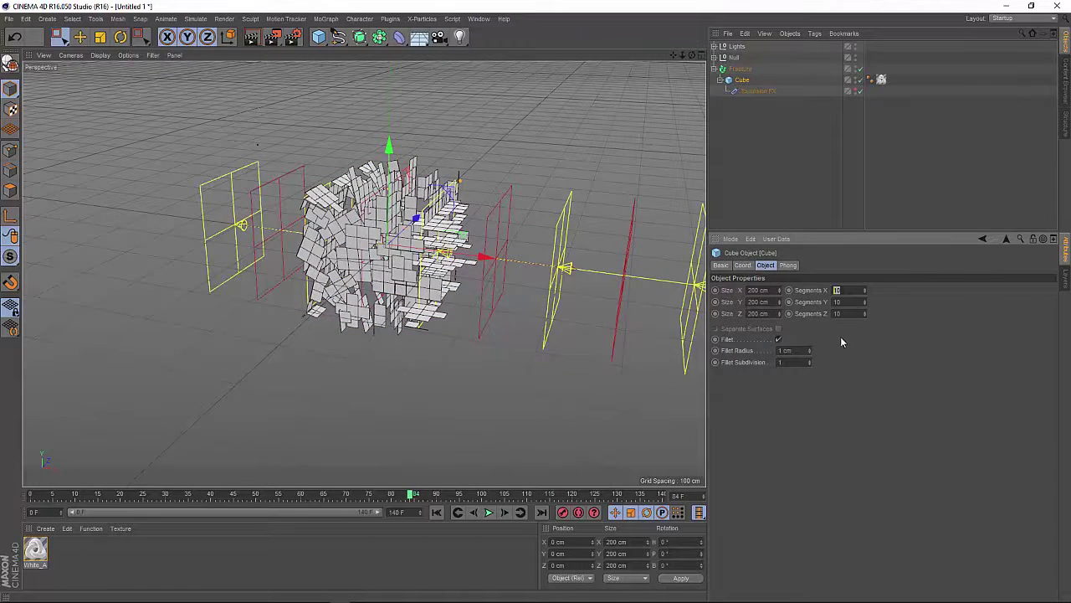
pyautogui.write('5')
pyautogui.press('Tab')
pyautogui.write('5')
pyautogui.press('Return')
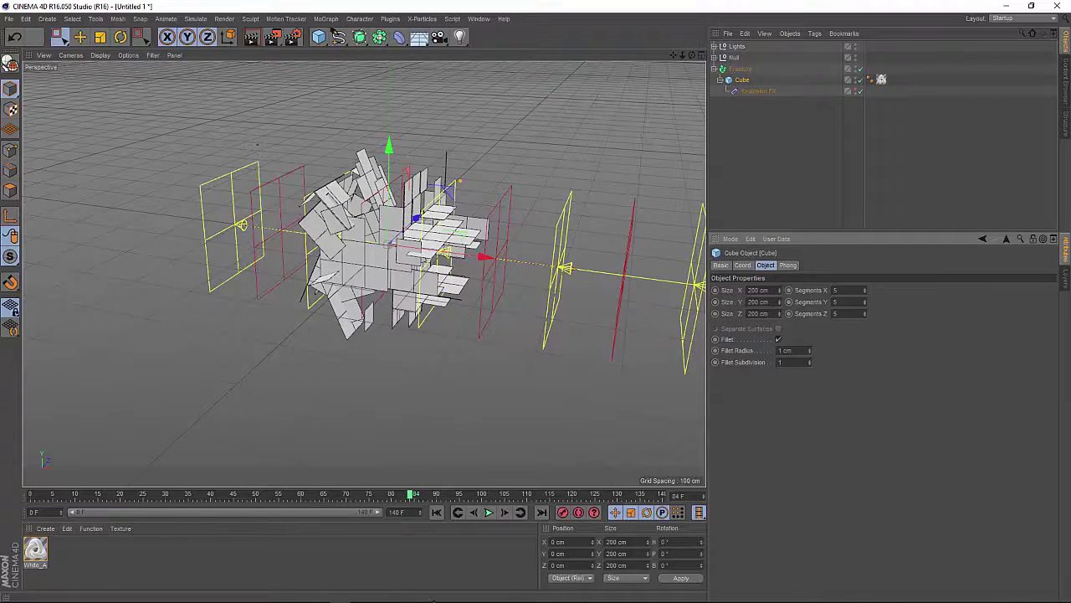
pyautogui.moveTo(413, 499); pyautogui.dragTo(372, 497)
# Restore the cube's X, Y and Z segments to 10.
pyautogui.doubleClick(837, 290)
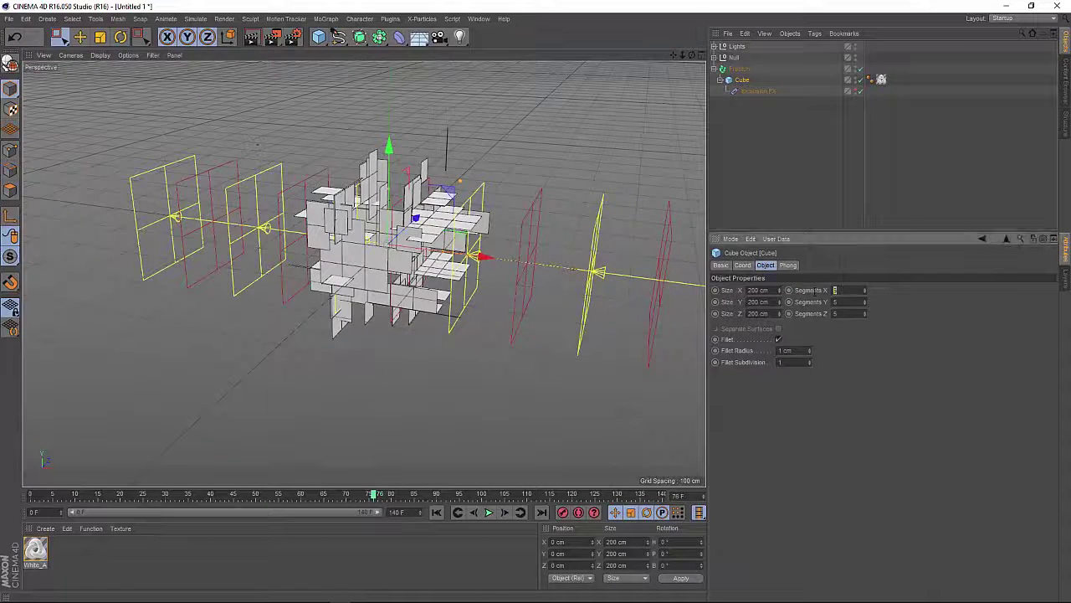
pyautogui.write('10')
pyautogui.press('Tab')
pyautogui.write('10')
pyautogui.press('Tab')
pyautogui.write('10')
pyautogui.press('Tab')
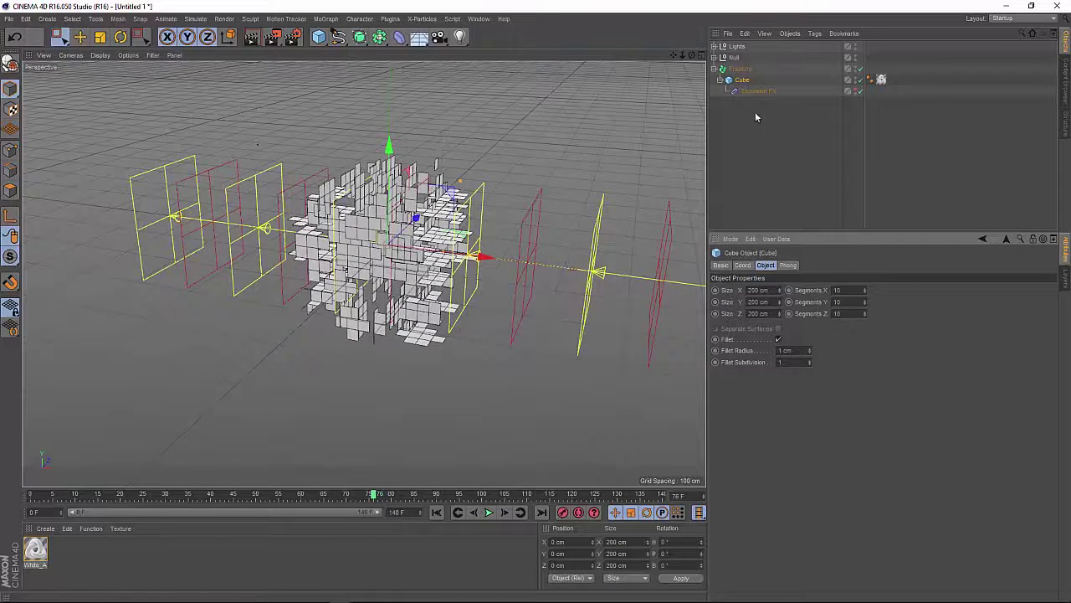
# Give Explosion FX clusters Min Polys 6 and Max Polys 15, then scrub to check the pieces.
pyautogui.doubleClick(752, 90)
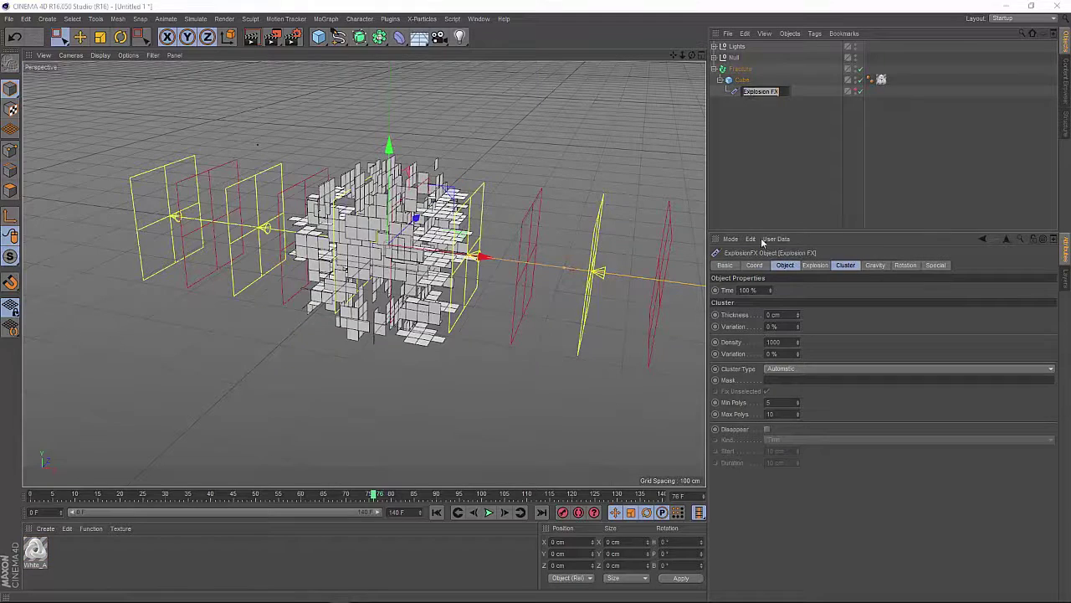
pyautogui.click(844, 267)
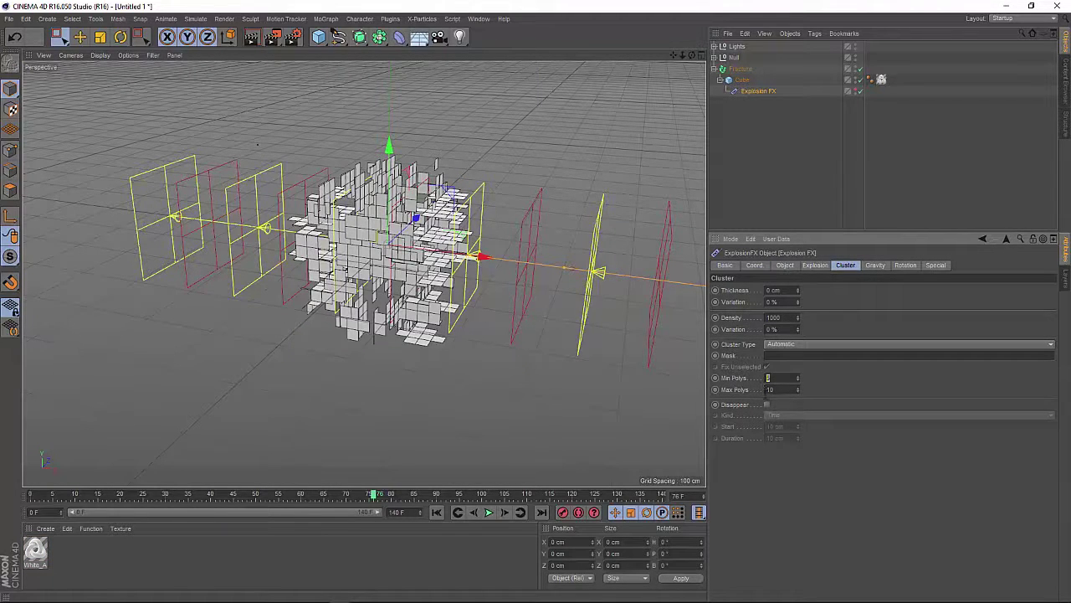
pyautogui.write('6')
pyautogui.press('Tab')
pyautogui.write('15')
pyautogui.press('Tab')
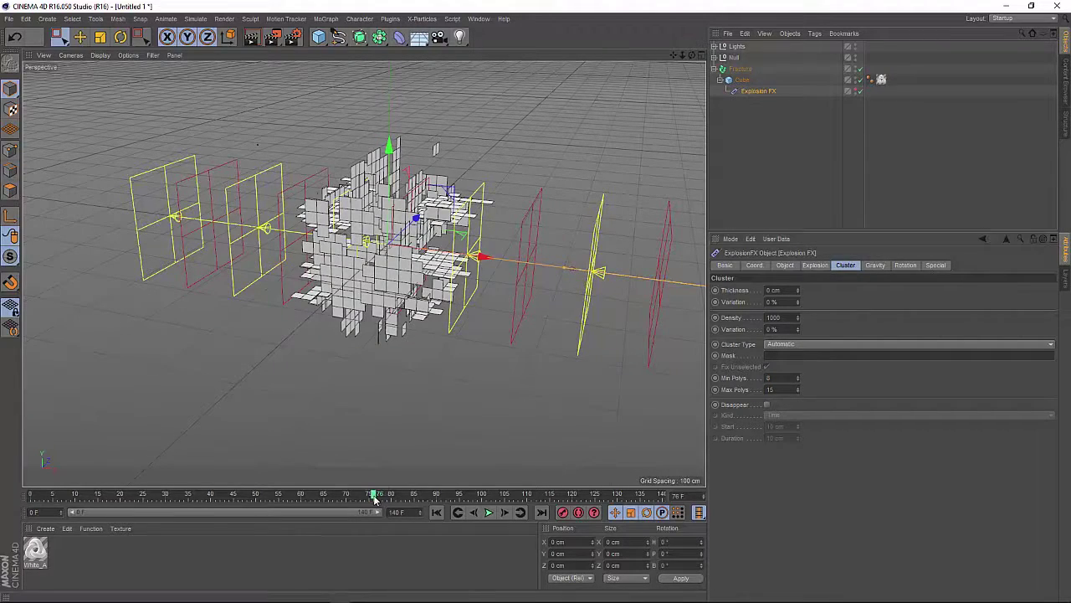
pyautogui.moveTo(373, 495); pyautogui.dragTo(301, 494)
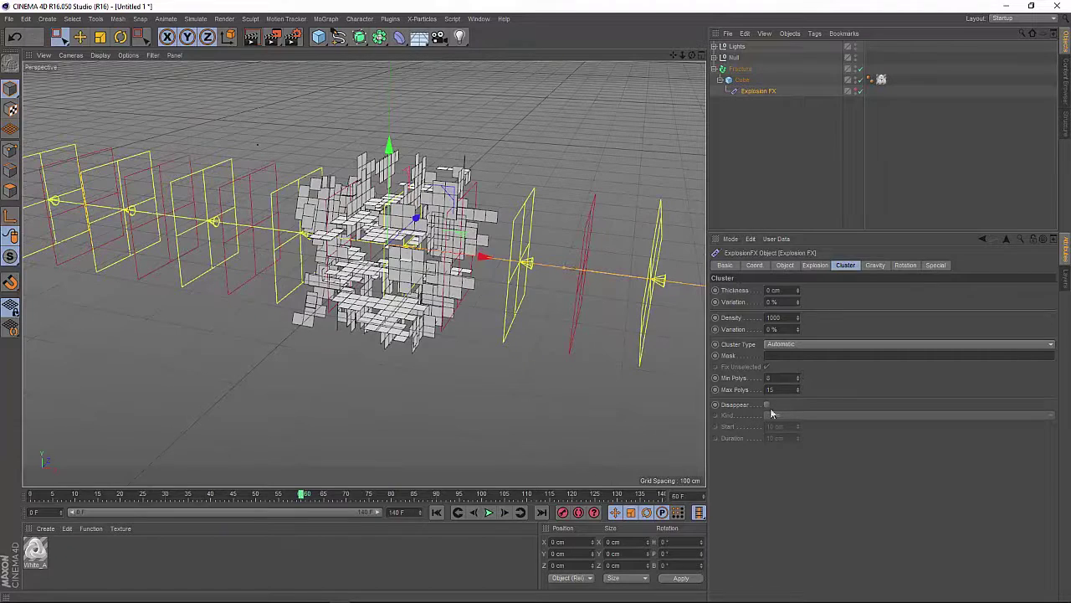
# Collapse Fracture, expand Null's effectors, deselect all, and scrub back to frame 64.
pyautogui.click(714, 69)
pyautogui.click(714, 56)
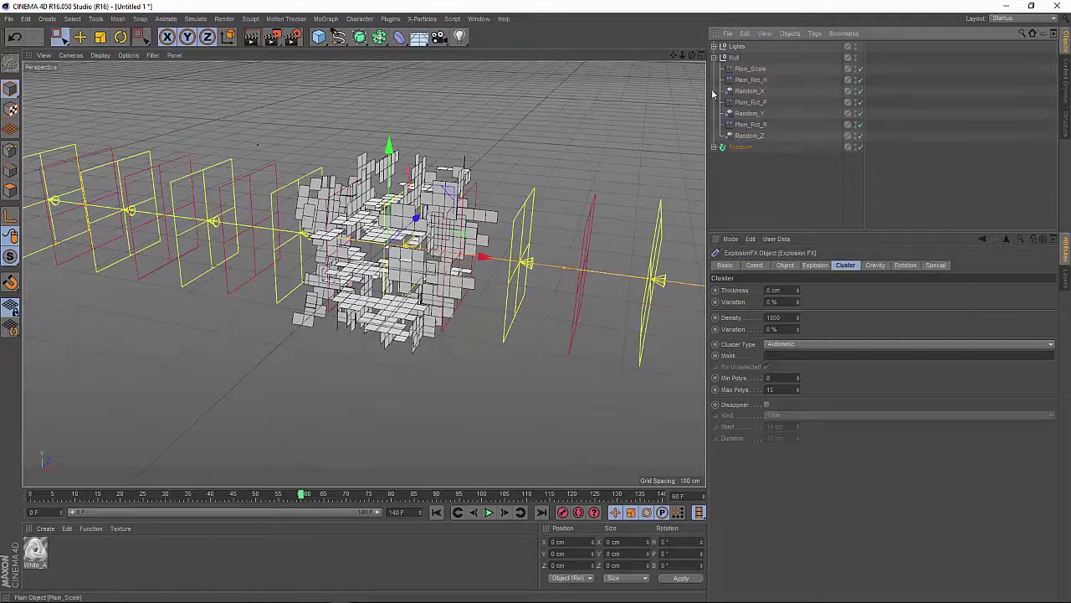
pyautogui.click(740, 188)
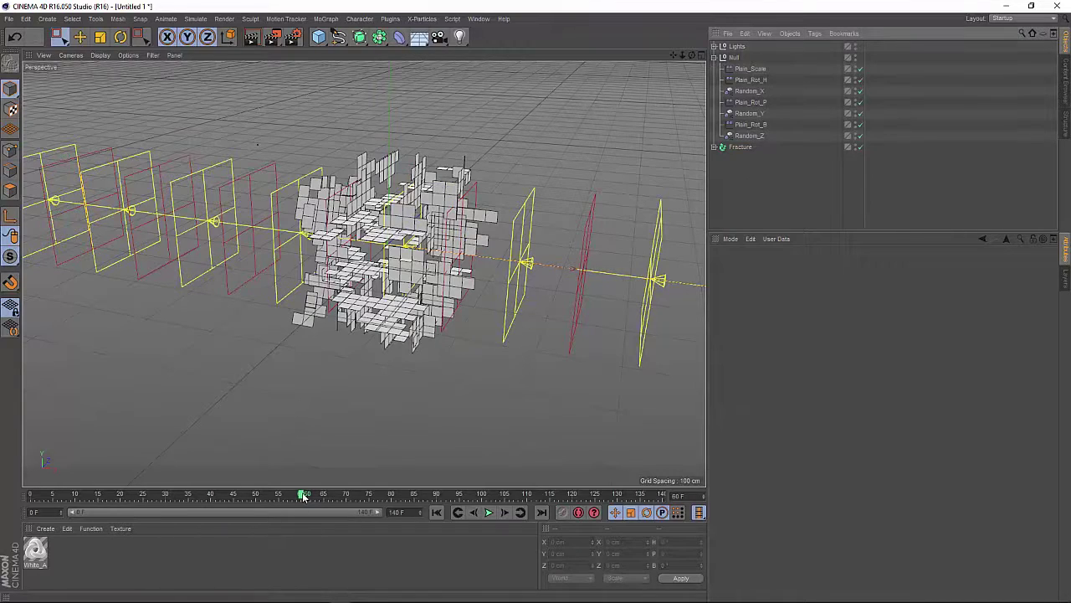
pyautogui.moveTo(305, 496); pyautogui.dragTo(560, 511)
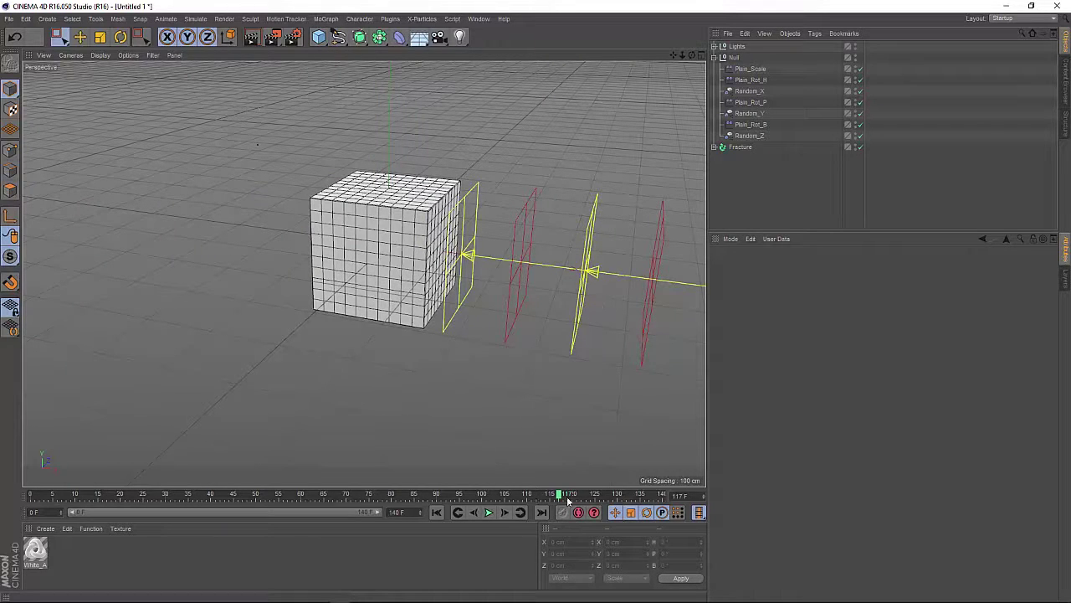
pyautogui.moveTo(559, 494); pyautogui.dragTo(324, 495)
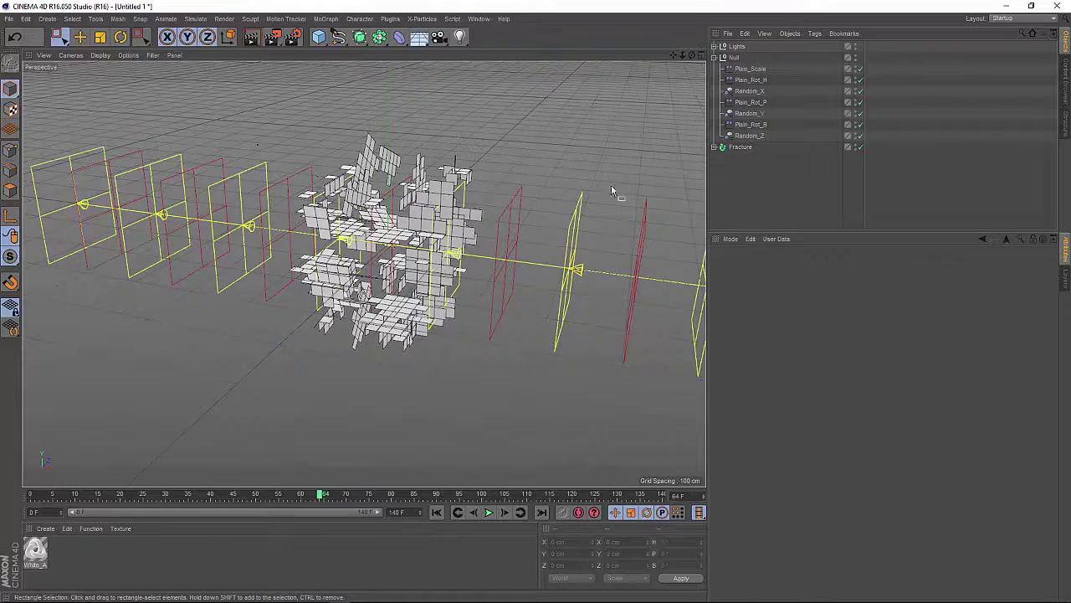
# Add a Random effector under Null with Position off and Weight Transform at 100%.
pyautogui.click(326, 19)
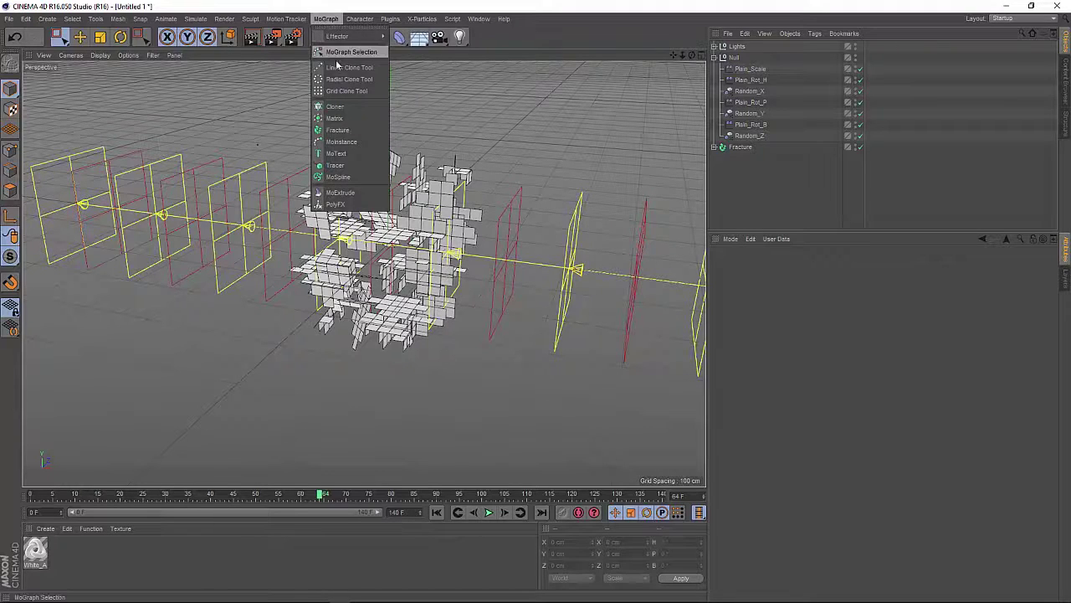
pyautogui.moveTo(351, 39)
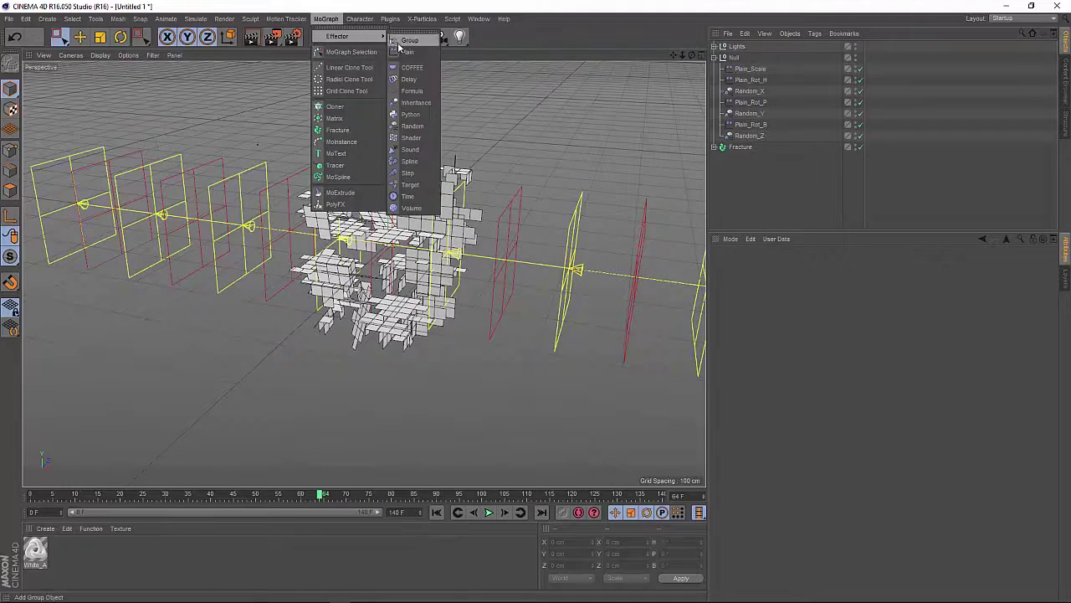
pyautogui.click(412, 138)
pyautogui.moveTo(739, 47); pyautogui.dragTo(741, 74)
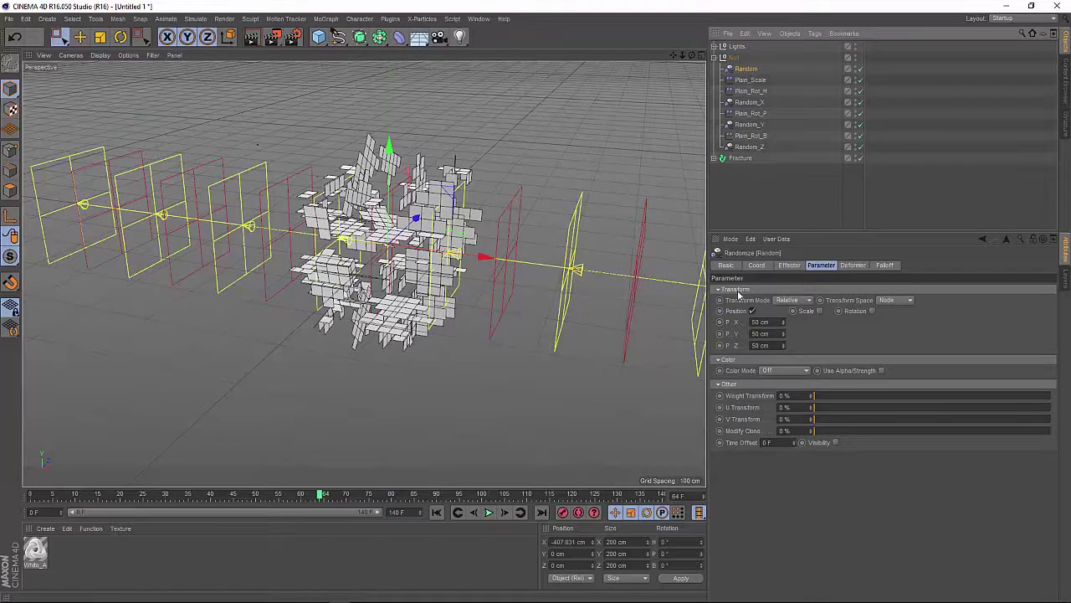
pyautogui.click(752, 310)
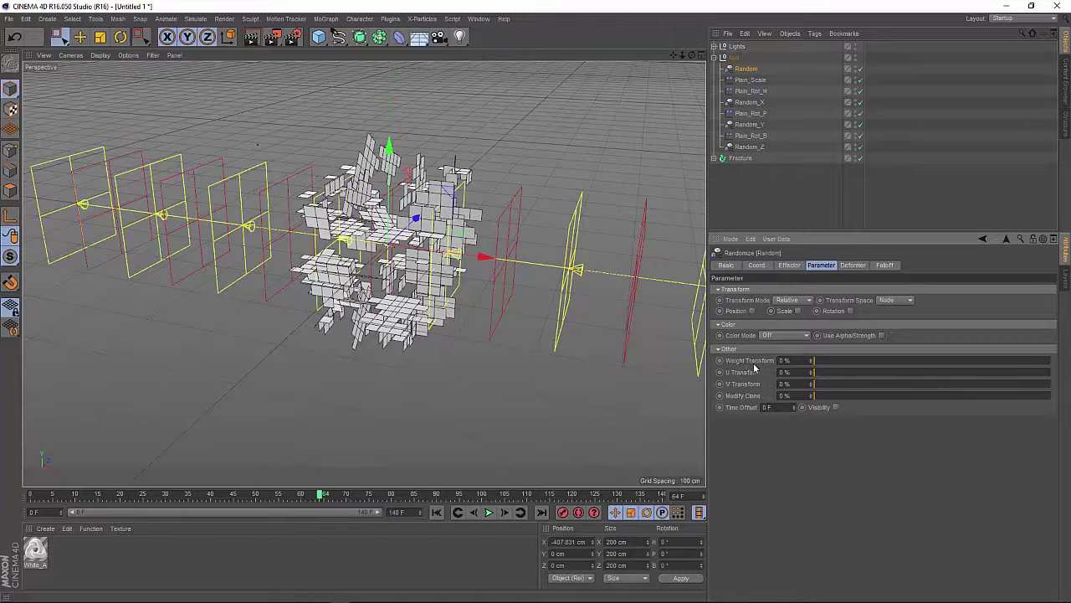
pyautogui.moveTo(823, 366); pyautogui.dragTo(1056, 369)
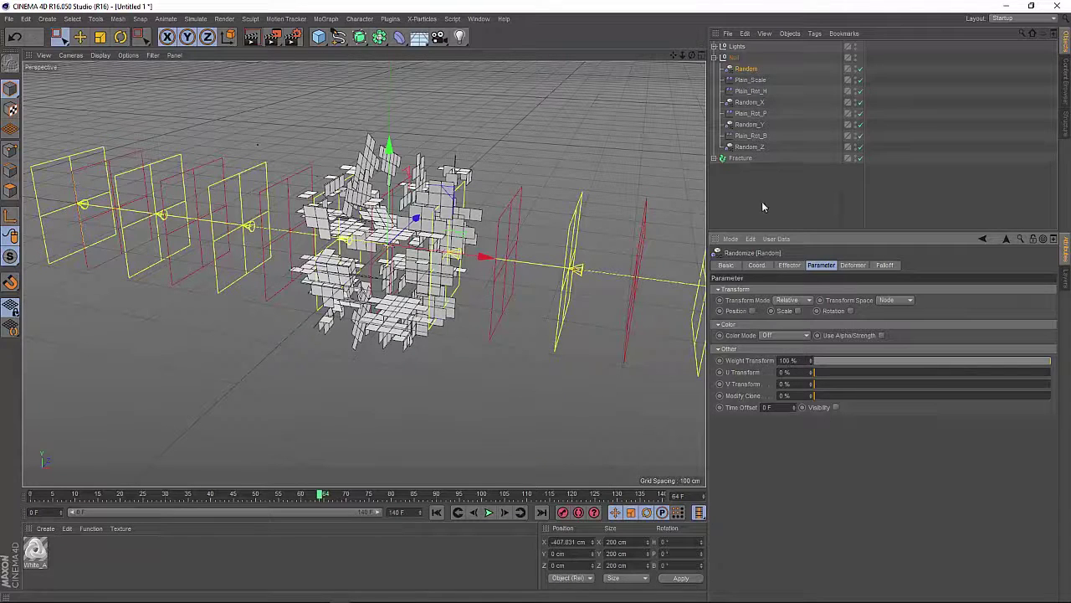
pyautogui.click(740, 158)
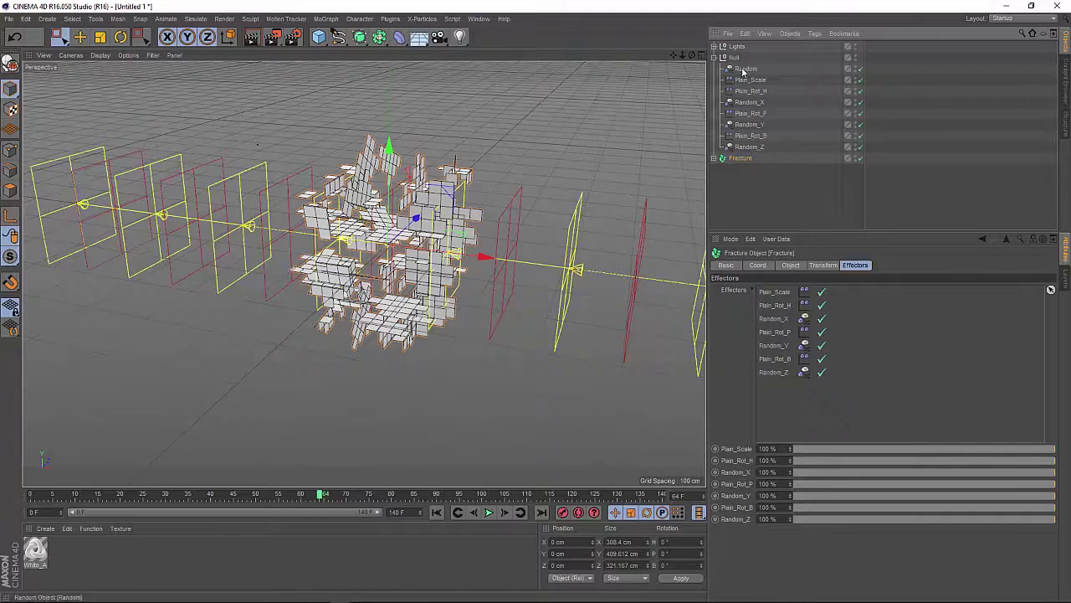
# Add Random to the Fracture's Effectors list and compare the animation with it disabled and enabled.
pyautogui.moveTo(745, 70); pyautogui.dragTo(779, 186)
pyautogui.moveTo(778, 273); pyautogui.dragTo(780, 291)
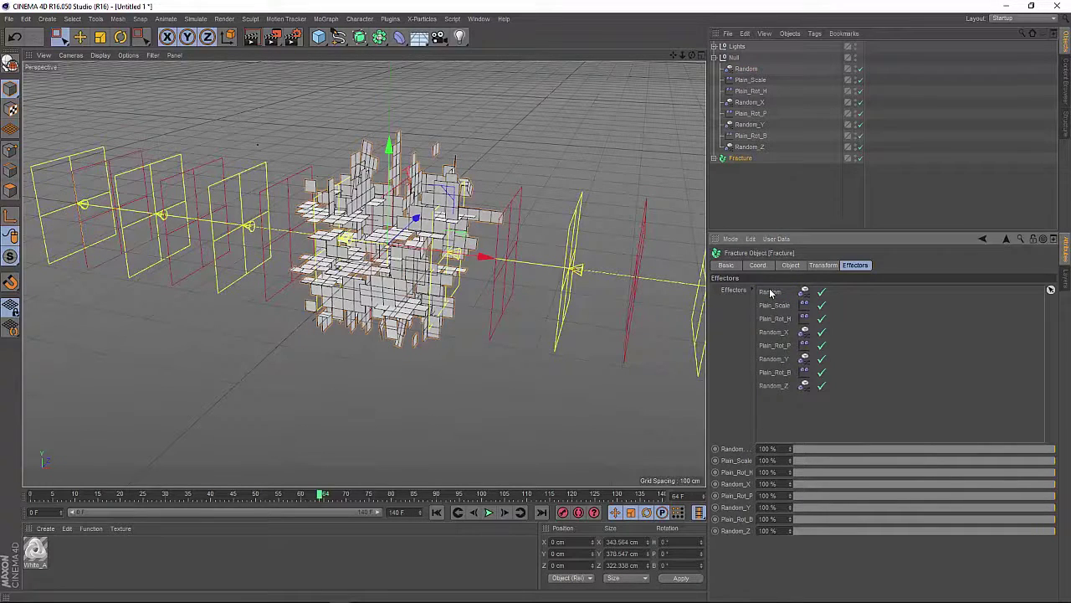
pyautogui.moveTo(319, 497); pyautogui.dragTo(161, 504)
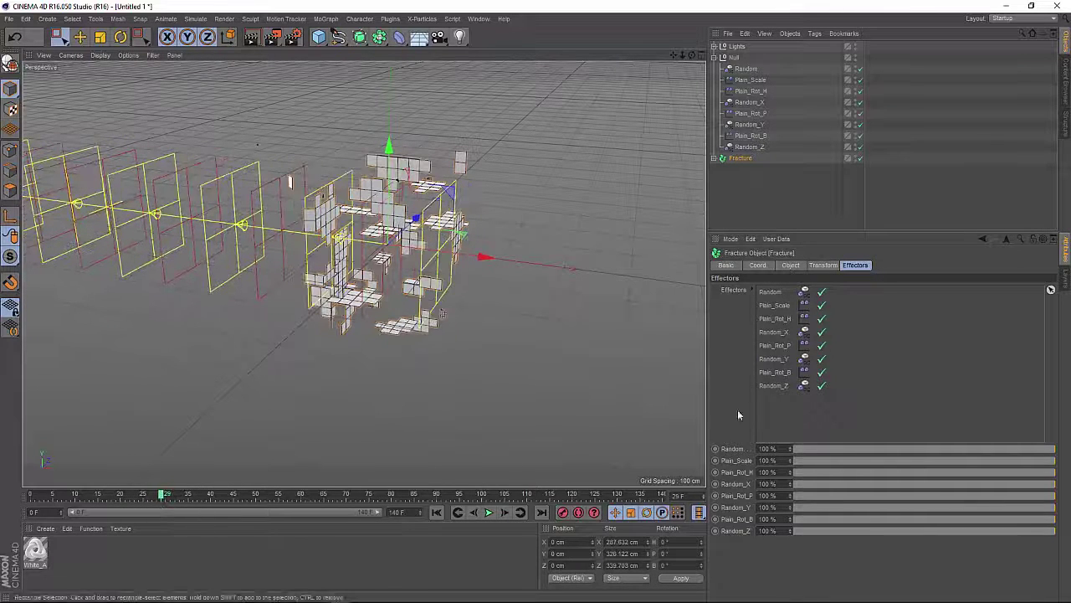
pyautogui.click(821, 291)
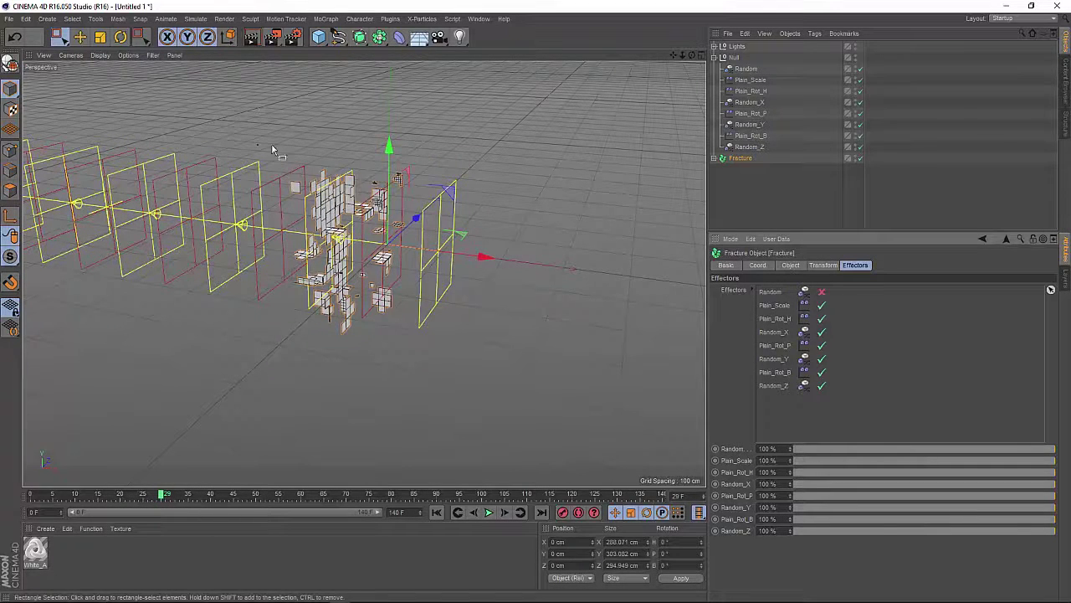
pyautogui.click(821, 292)
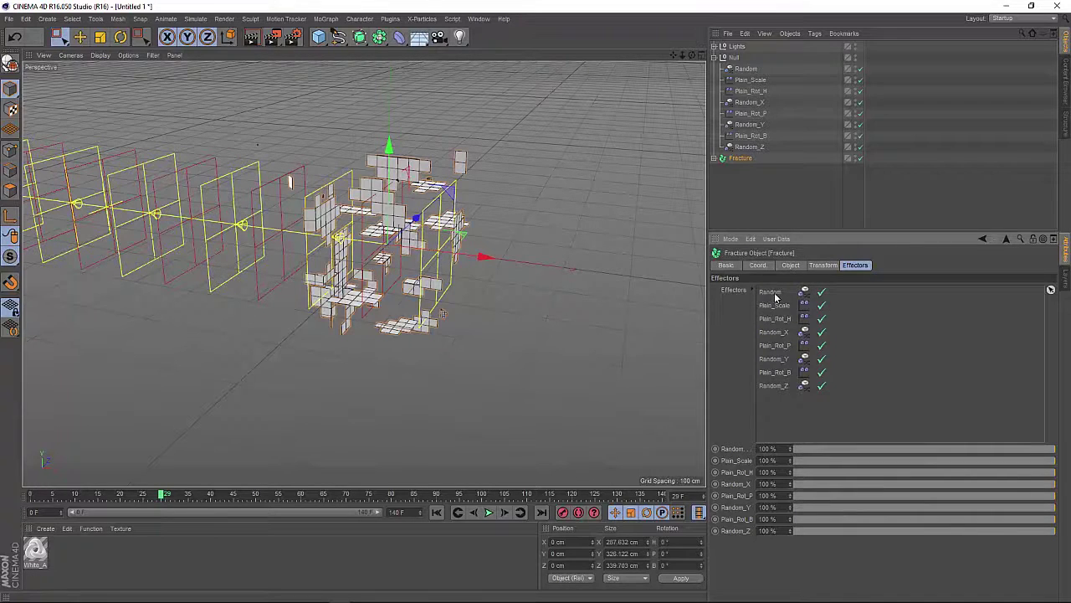
pyautogui.doubleClick(762, 69)
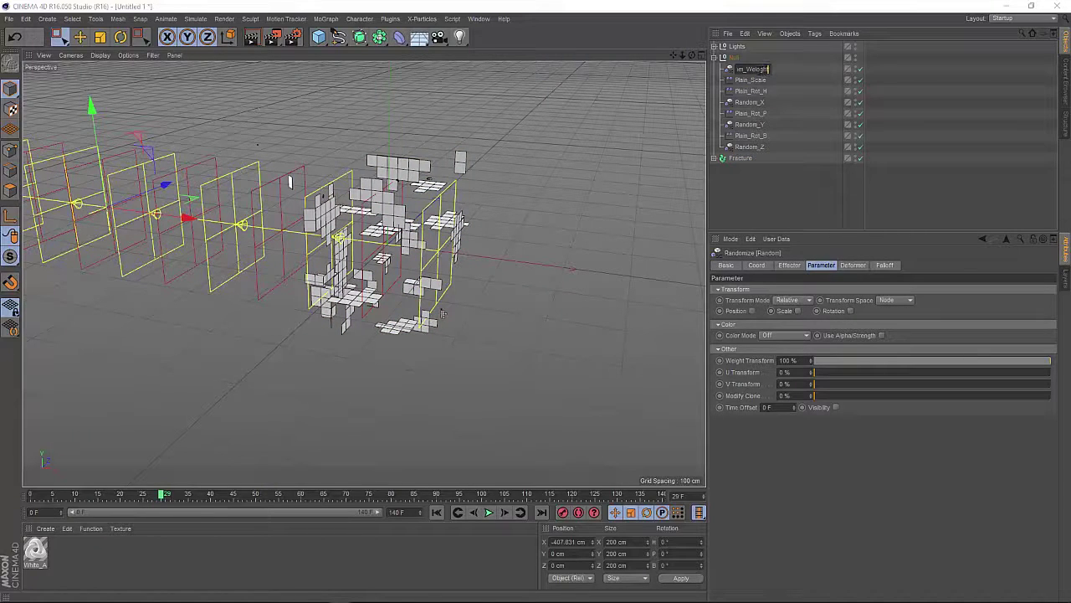
# Name the effector Random_Weight and raise its seed from 12345 to 12391.
pyautogui.press('Return')
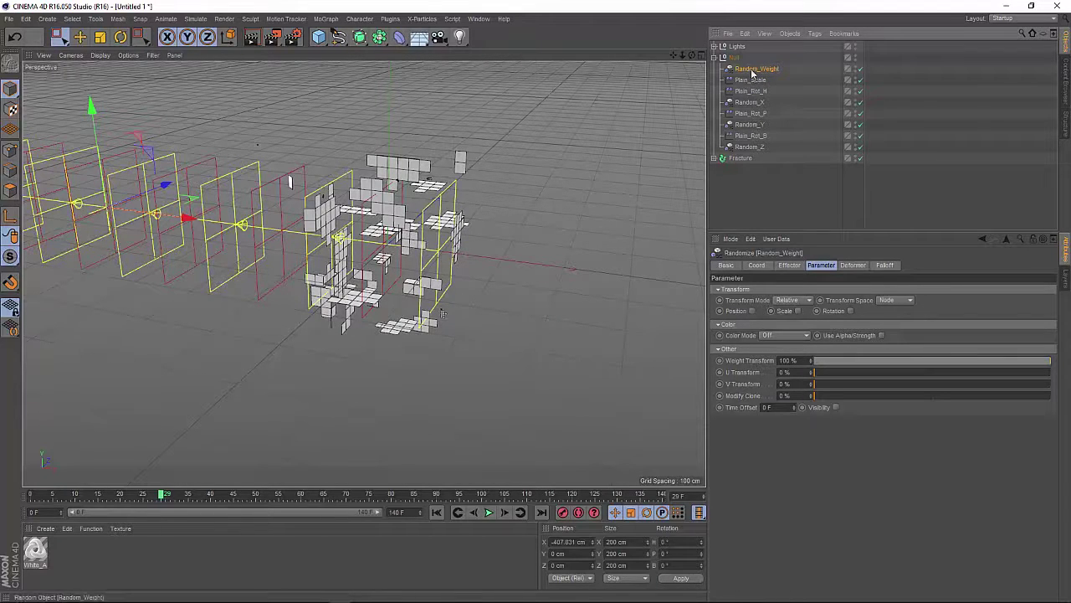
pyautogui.click(787, 265)
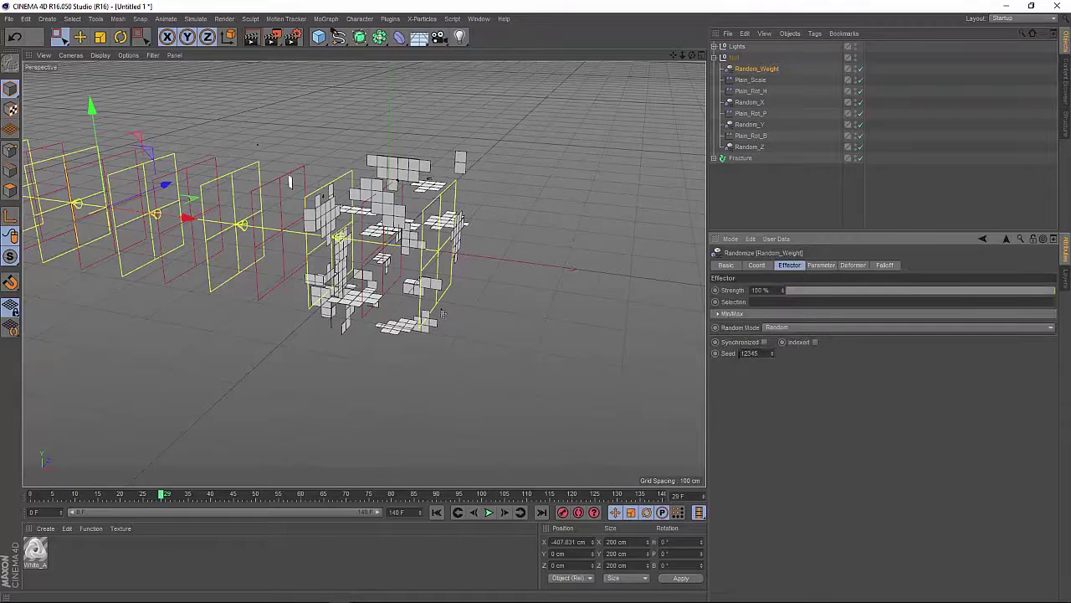
pyautogui.moveTo(772, 353); pyautogui.dragTo(771, 326)
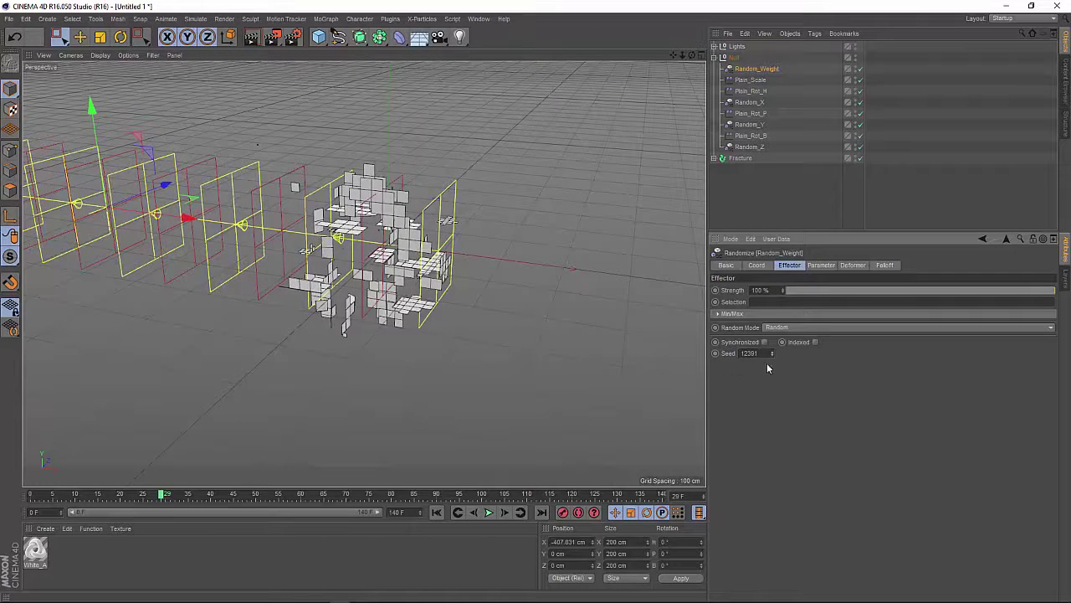
pyautogui.click(713, 57)
# Add a Cloth Surface and nest the Fracture inside it.
pyautogui.click(740, 69)
pyautogui.click(713, 69)
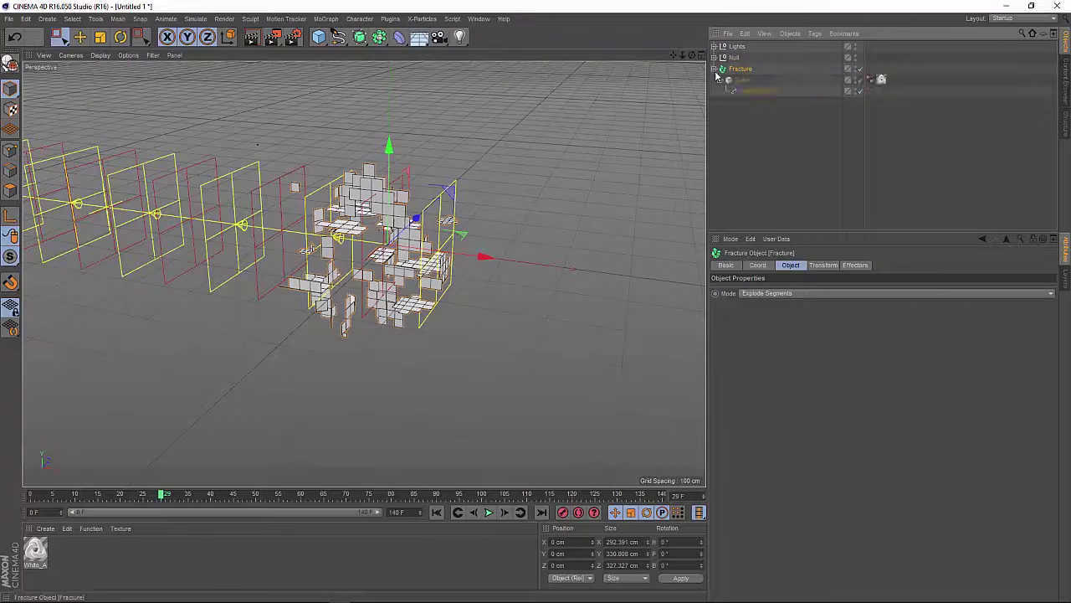
pyautogui.click(714, 69)
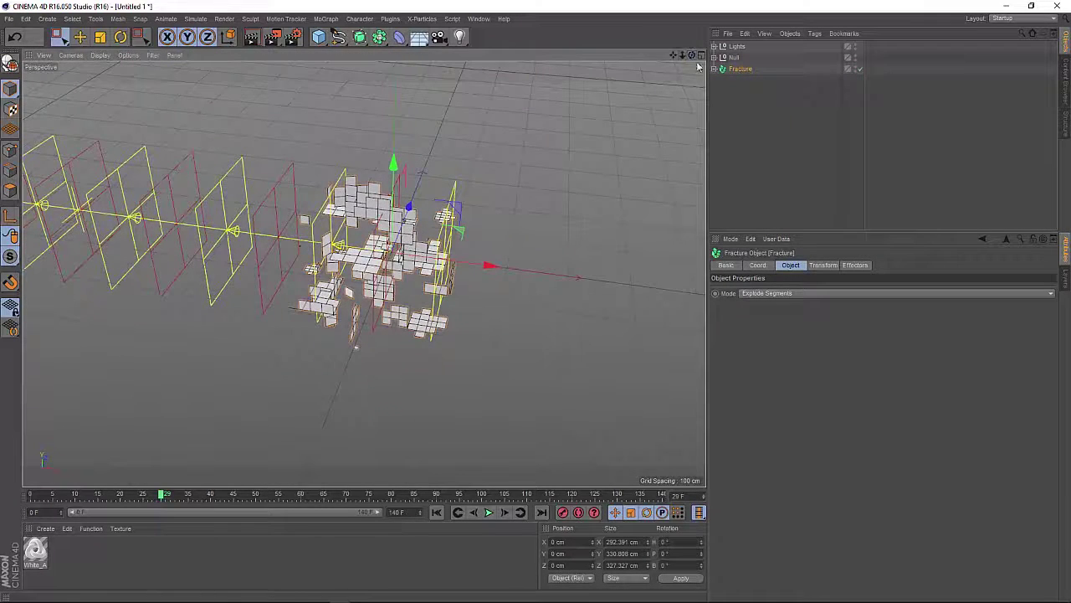
pyautogui.click(205, 20)
pyautogui.moveTo(209, 36)
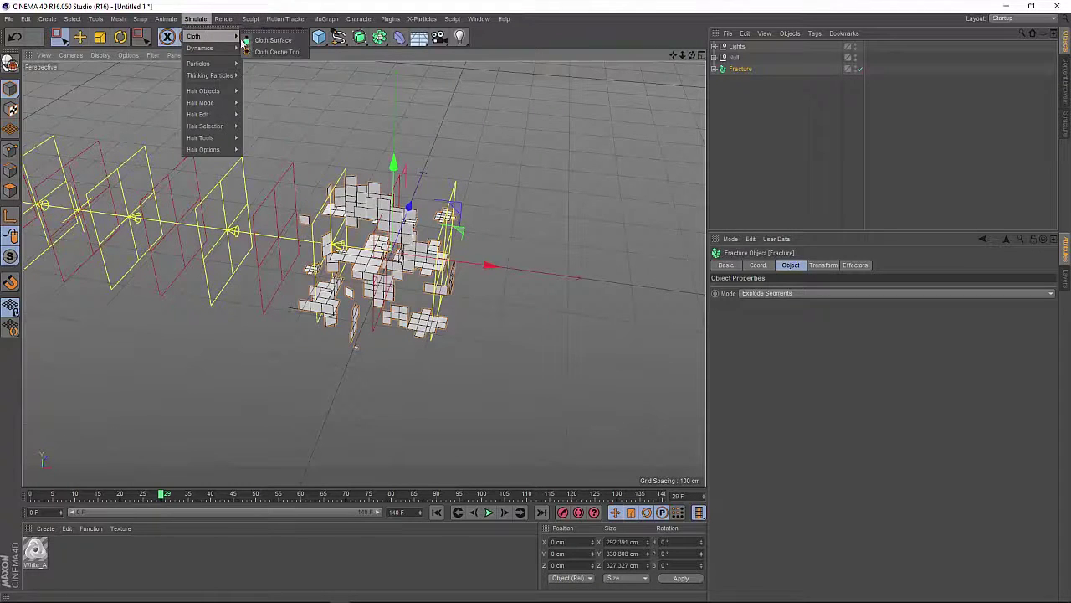
pyautogui.click(263, 37)
pyautogui.moveTo(750, 47); pyautogui.dragTo(740, 80)
# Set the Cloth Surface to 0 subdivisions and -10 cm thickness.
pyautogui.doubleClick(772, 290)
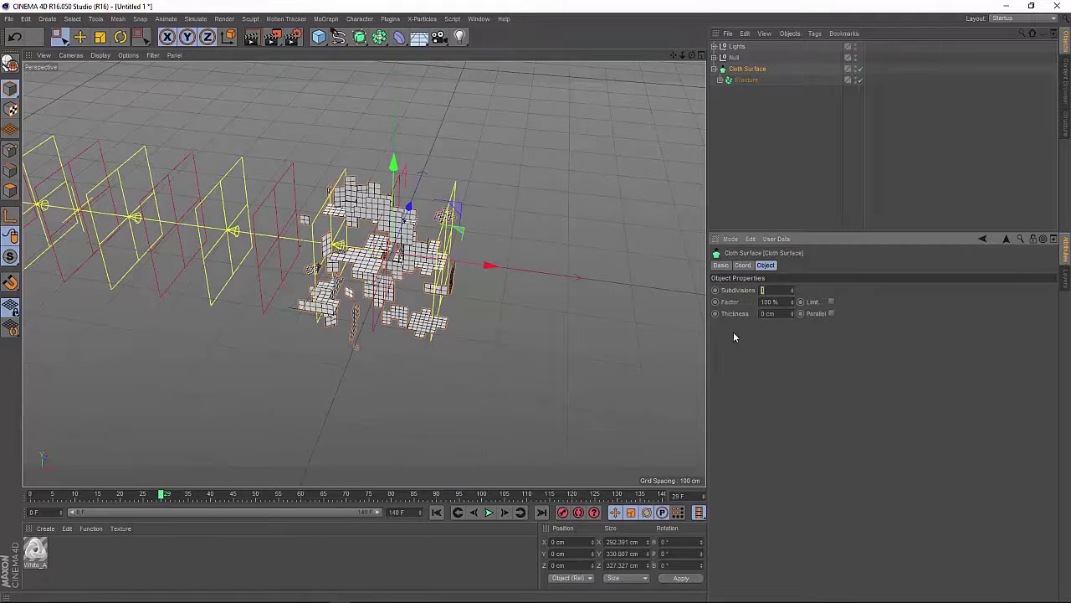
pyautogui.write('0')
pyautogui.press('Return')
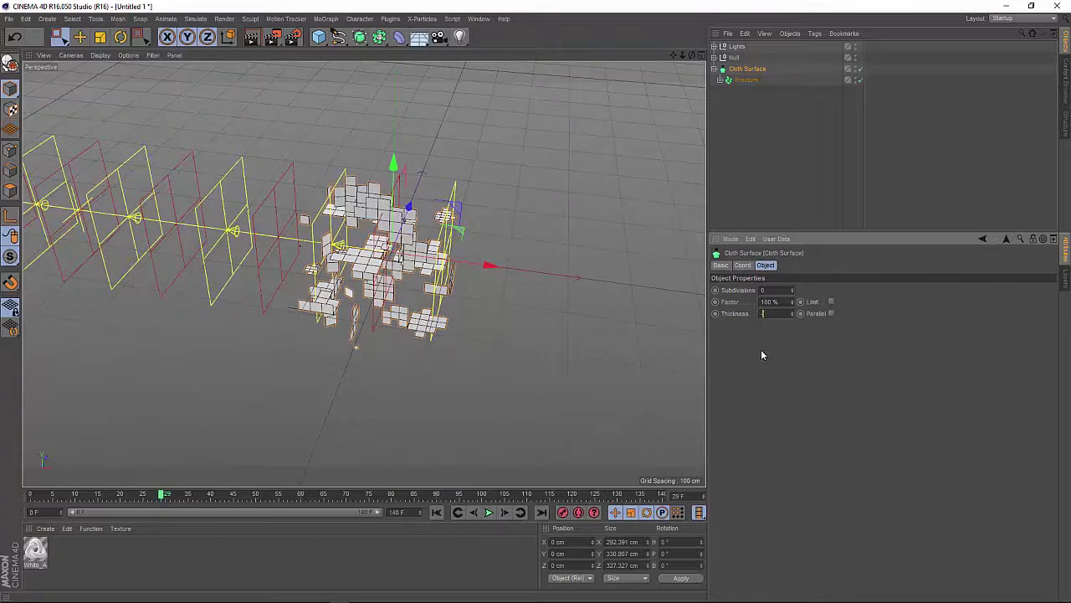
pyautogui.write('-5')
pyautogui.press('Return')
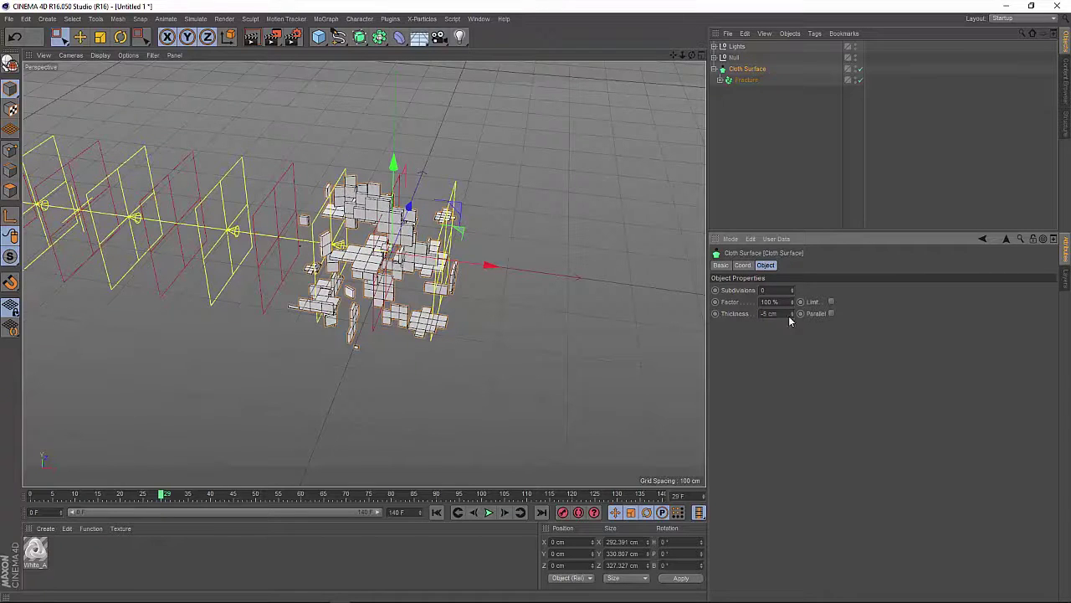
pyautogui.moveTo(793, 320); pyautogui.dragTo(792, 312)
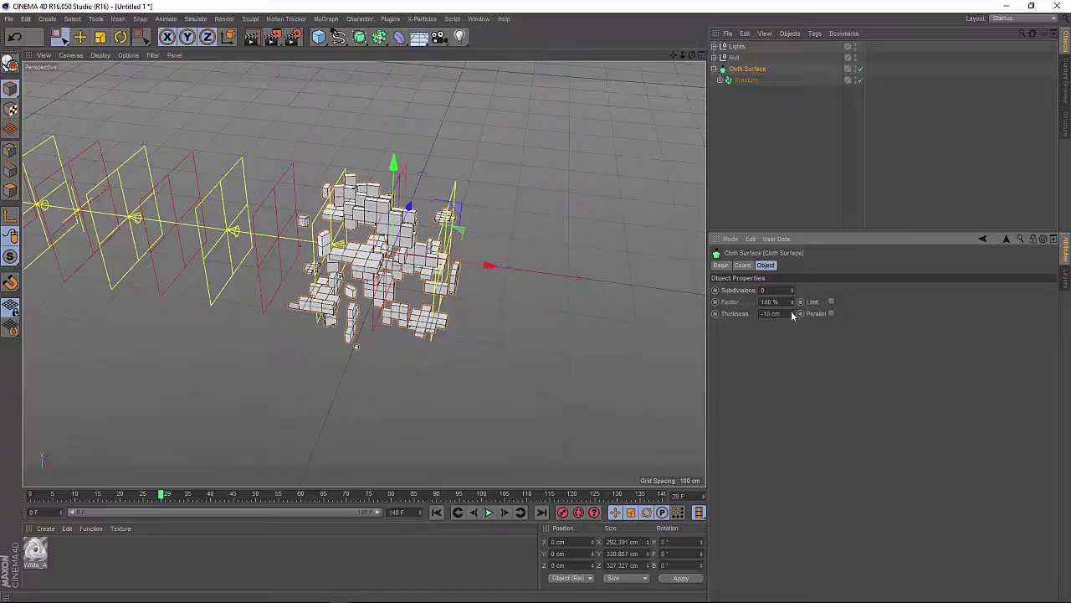
# Play the animation twice to check the thickened pieces.
pyautogui.click(488, 513)
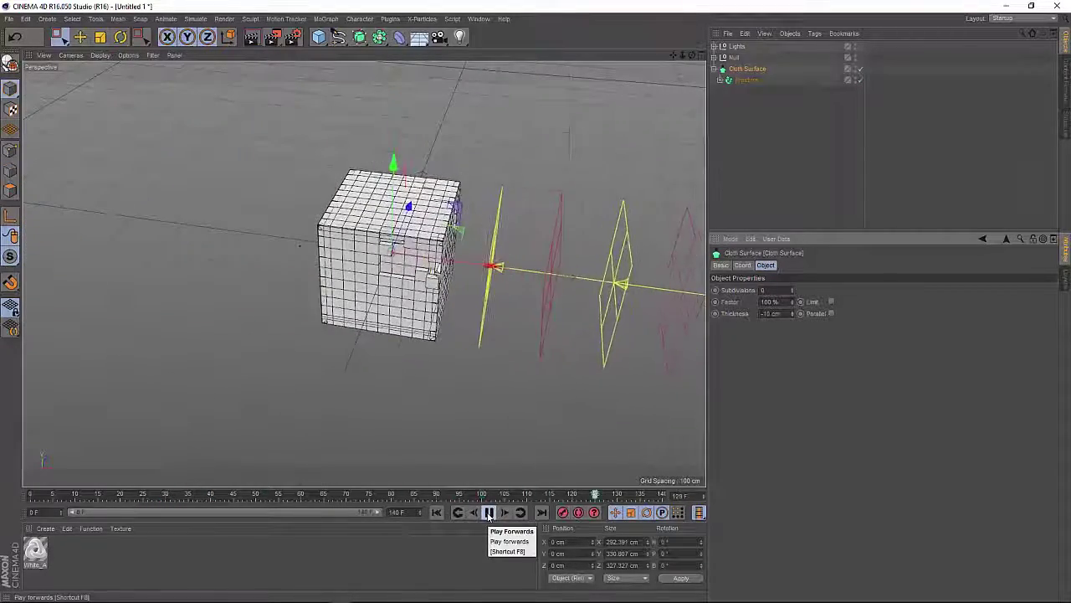
pyautogui.click(489, 512)
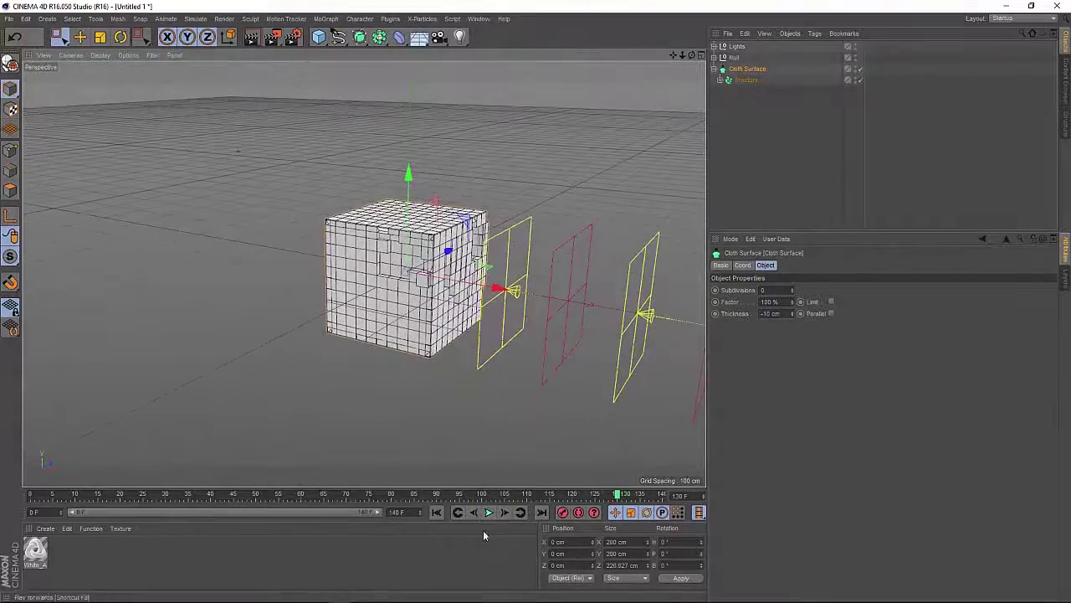
pyautogui.click(489, 513)
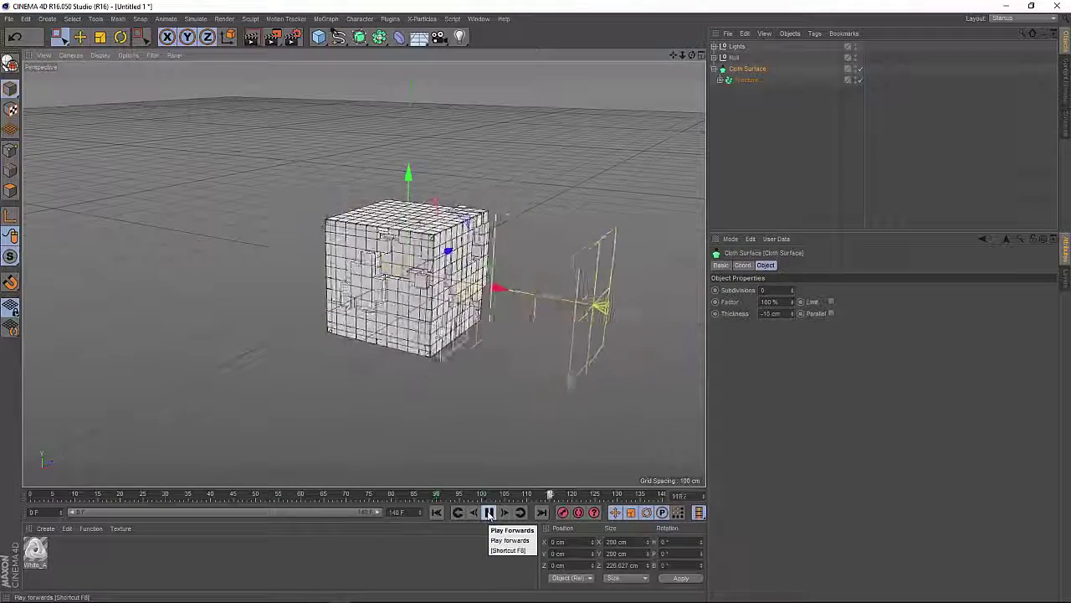
pyautogui.click(489, 512)
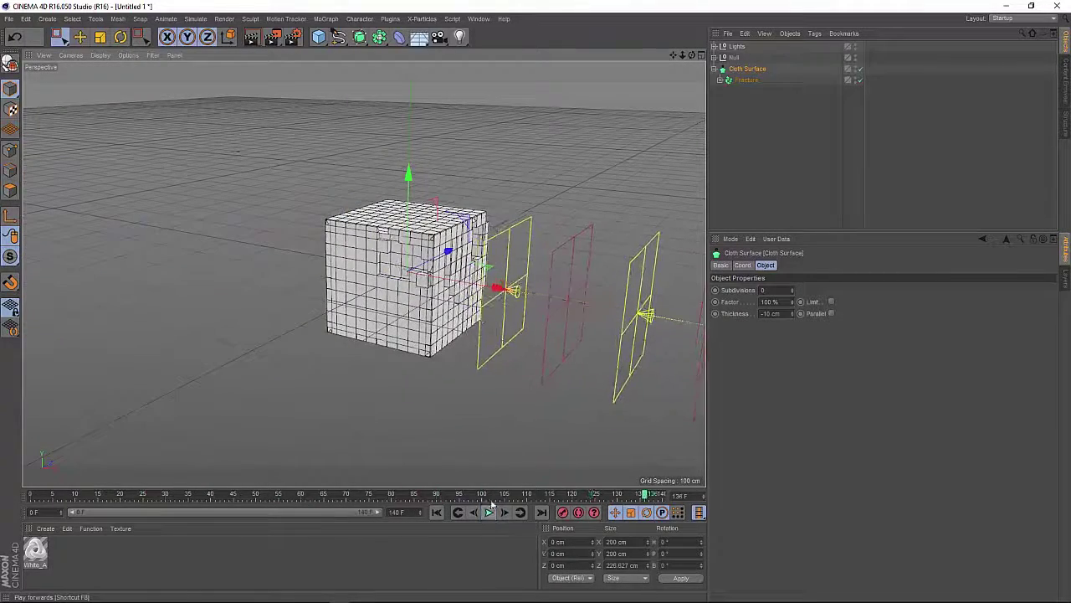
# Change the Null's X position to about 1422 cm near frame 130 and -490 cm at frame 0.
pyautogui.click(734, 57)
pyautogui.moveTo(645, 495); pyautogui.dragTo(622, 496)
pyautogui.click(722, 265)
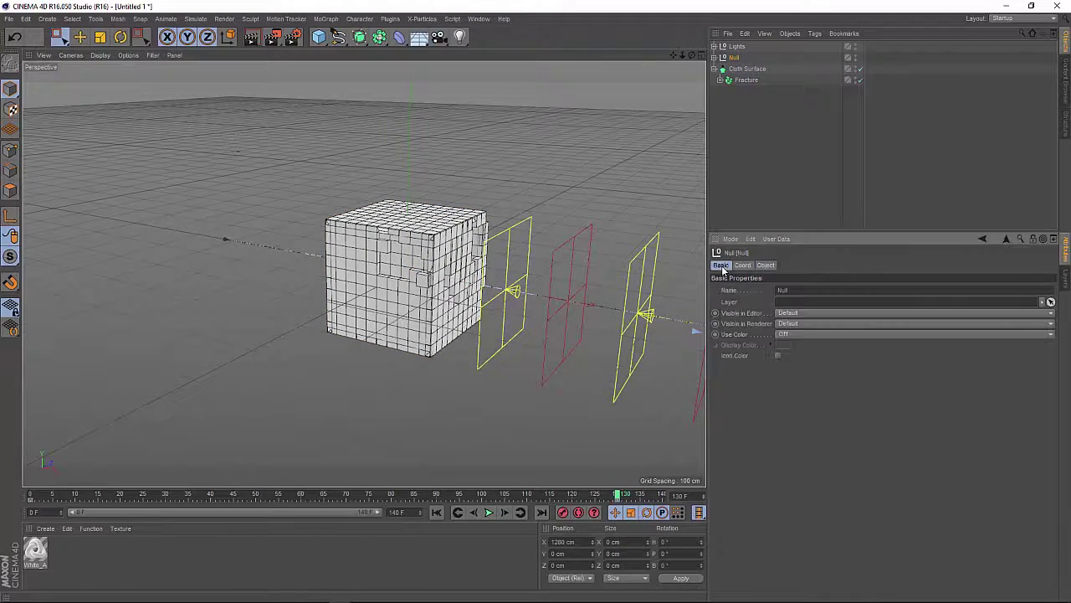
pyautogui.click(743, 265)
pyautogui.moveTo(771, 291); pyautogui.dragTo(808, 291)
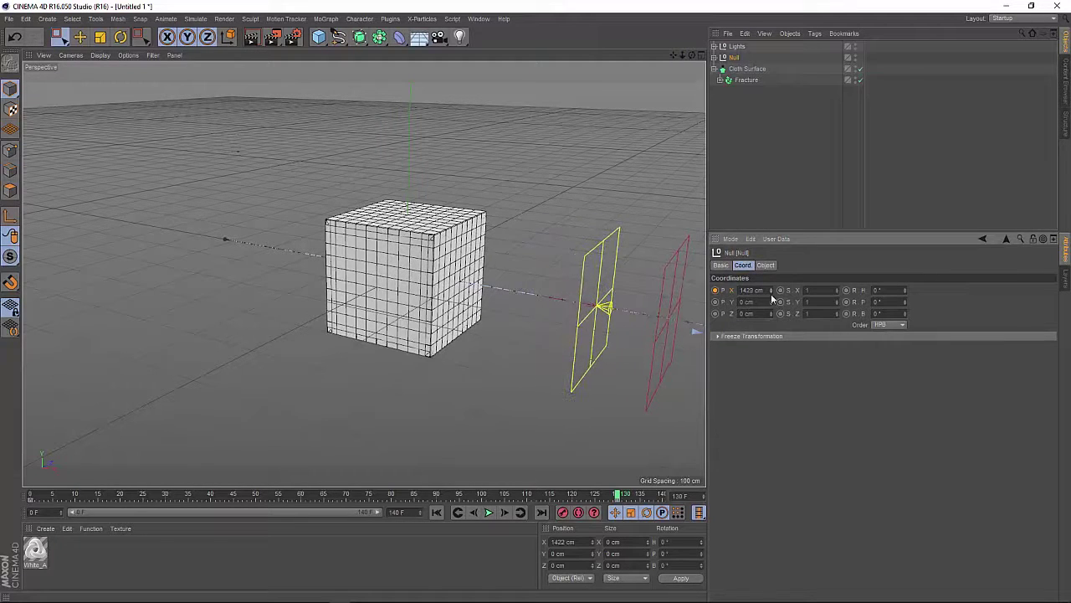
pyautogui.click(436, 512)
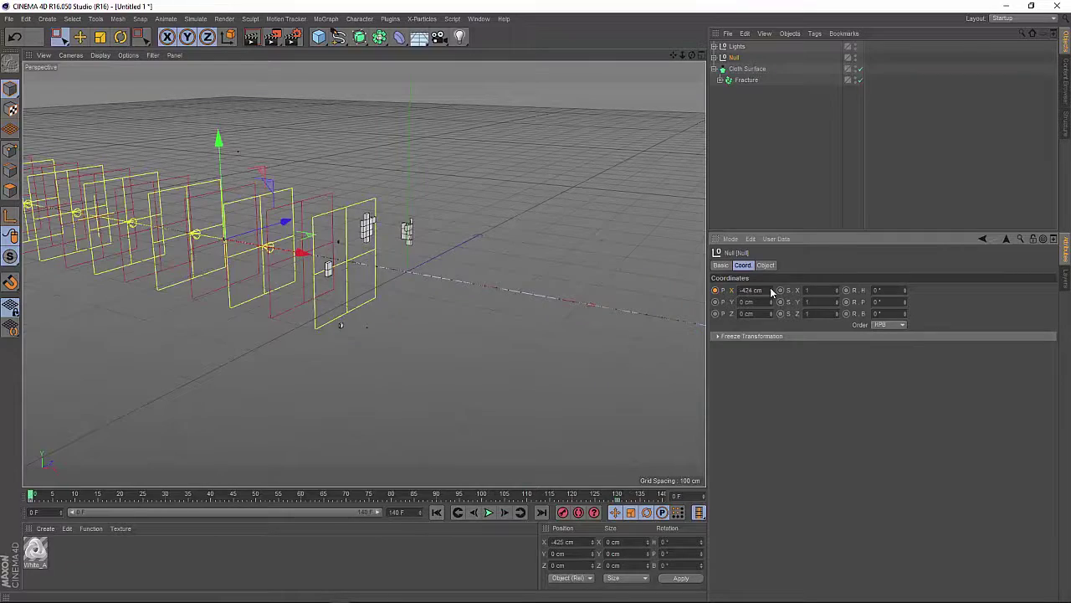
pyautogui.moveTo(772, 292); pyautogui.dragTo(772, 292)
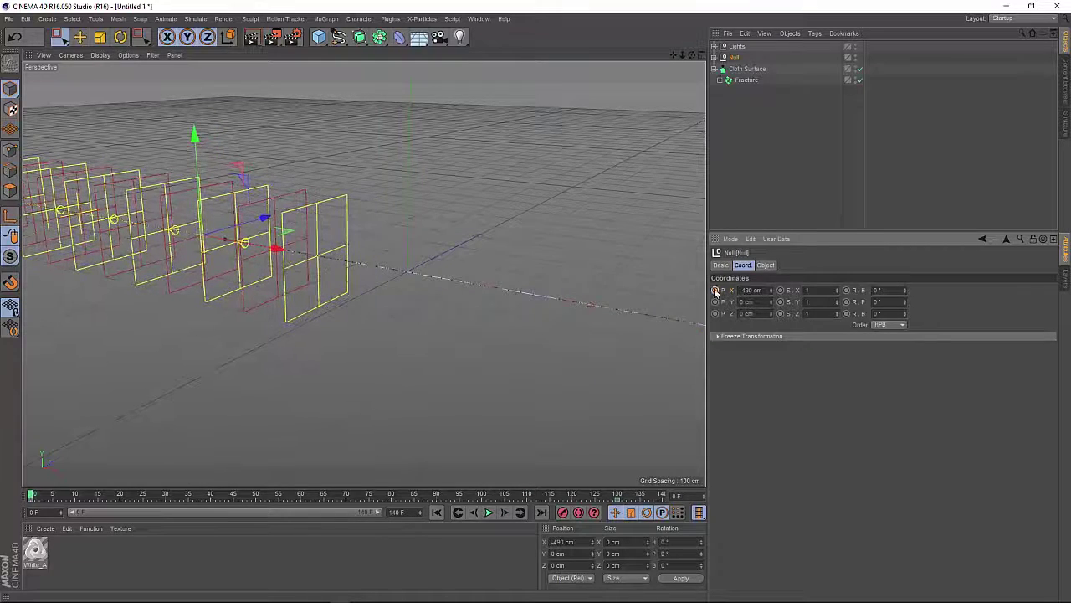
# Preview the assembly, stopping at frame 117, then reselect the Cloth Surface.
pyautogui.click(487, 514)
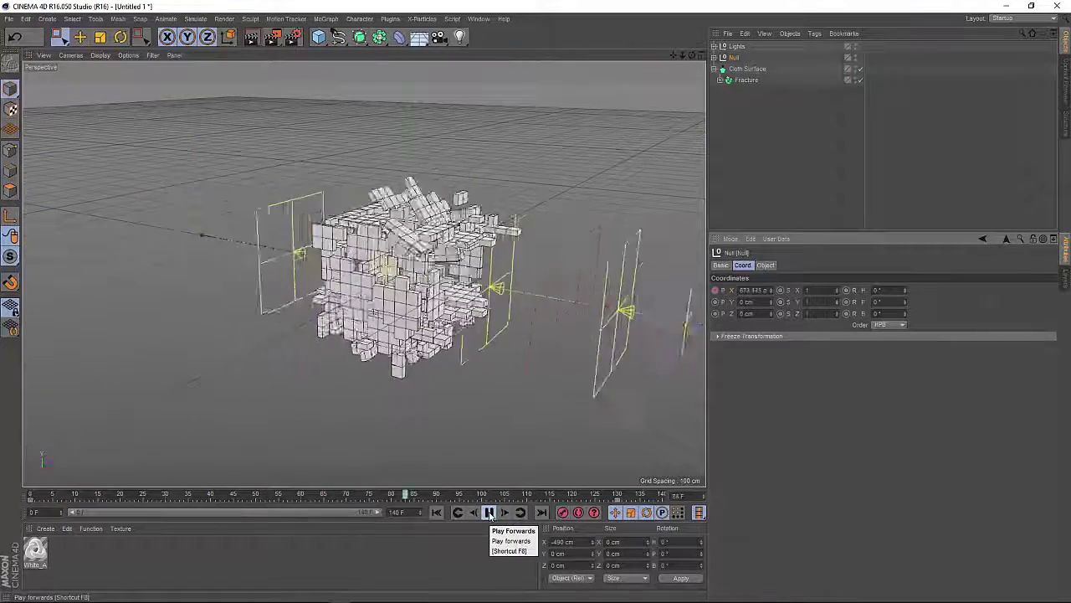
pyautogui.click(489, 512)
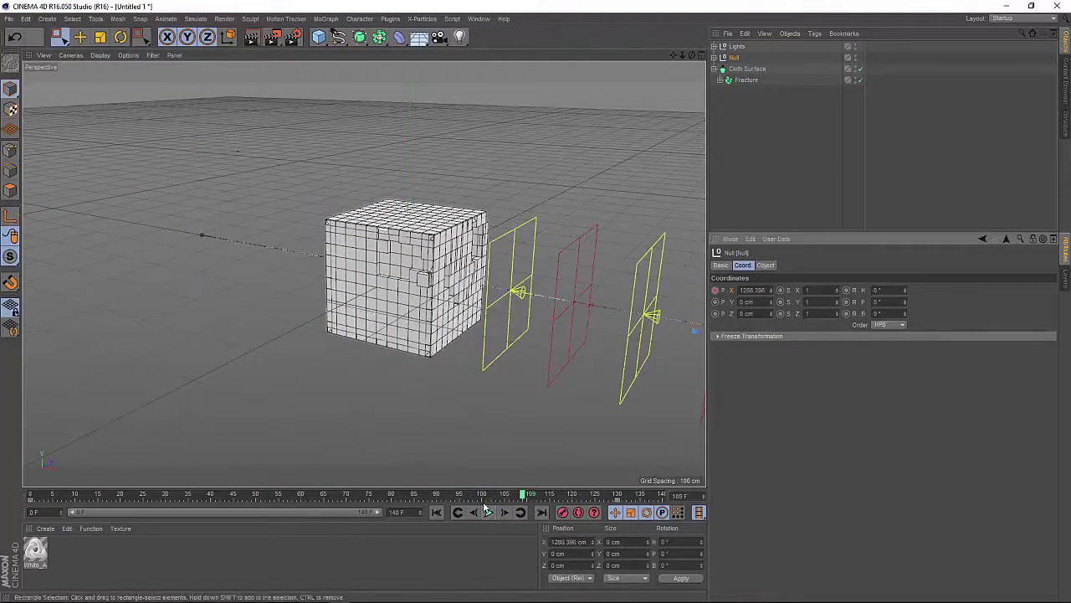
pyautogui.click(489, 513)
pyautogui.click(490, 513)
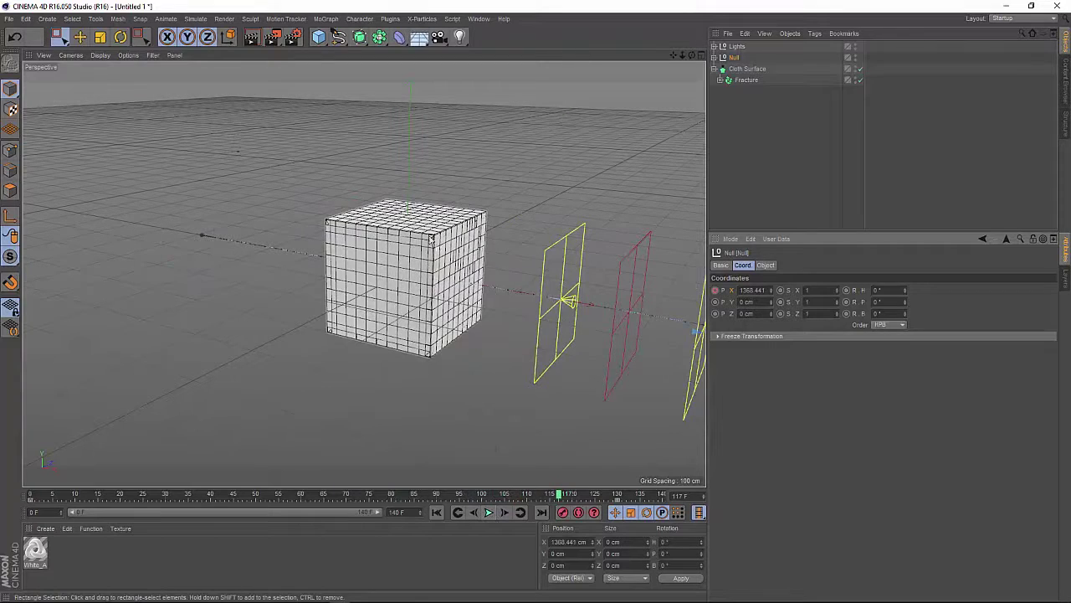
pyautogui.click(747, 68)
pyautogui.click(765, 265)
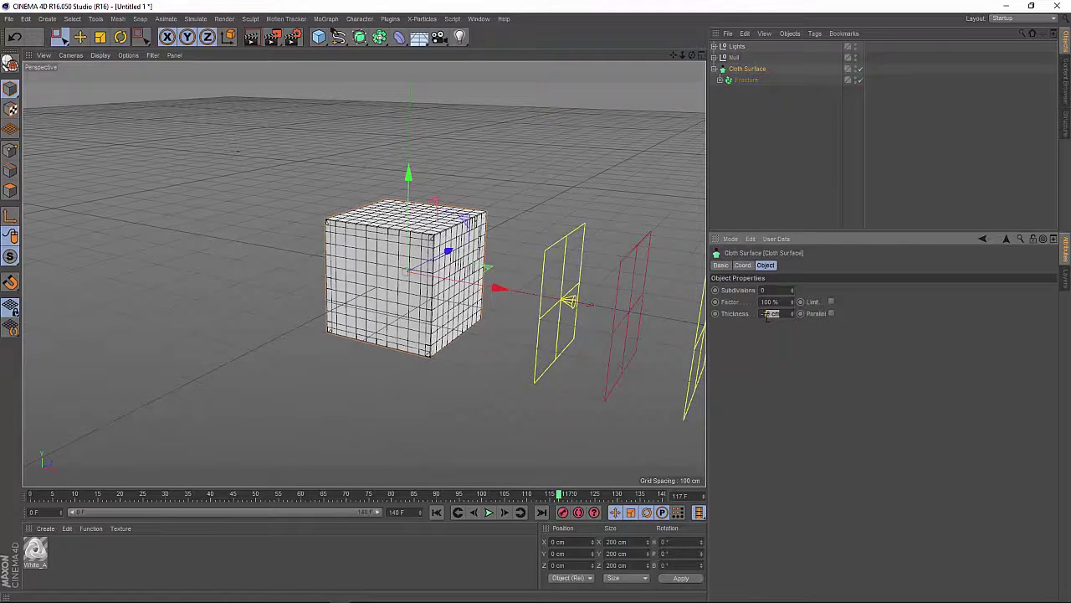
# Set Cloth Surface thickness to -5 cm, inspect the Fracture Cube's Phong tag, and reselect Cloth Surface.
pyautogui.write('-5')
pyautogui.press('Return')
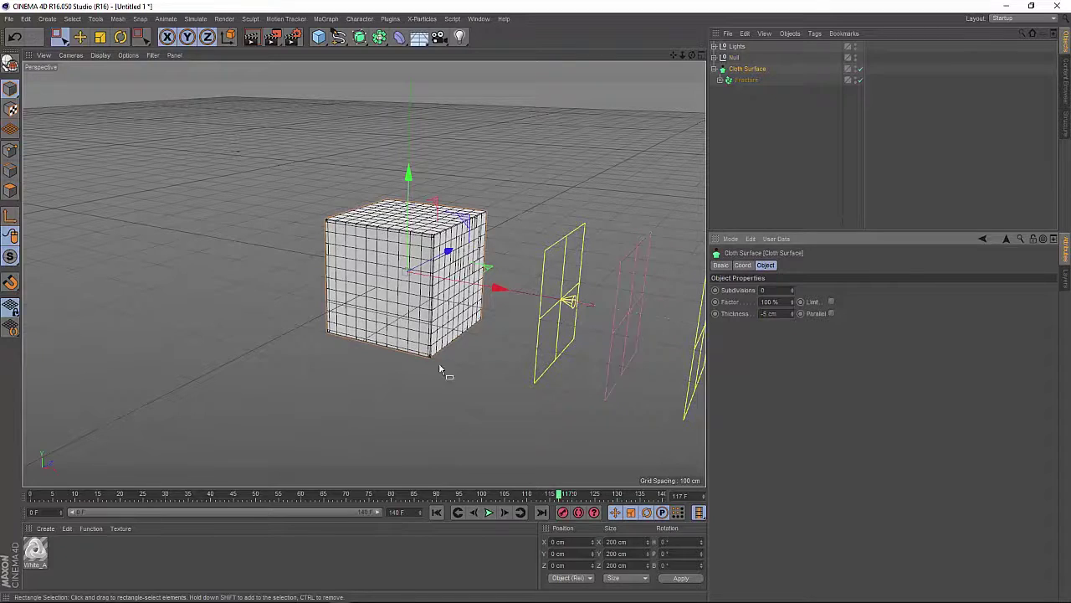
pyautogui.click(720, 80)
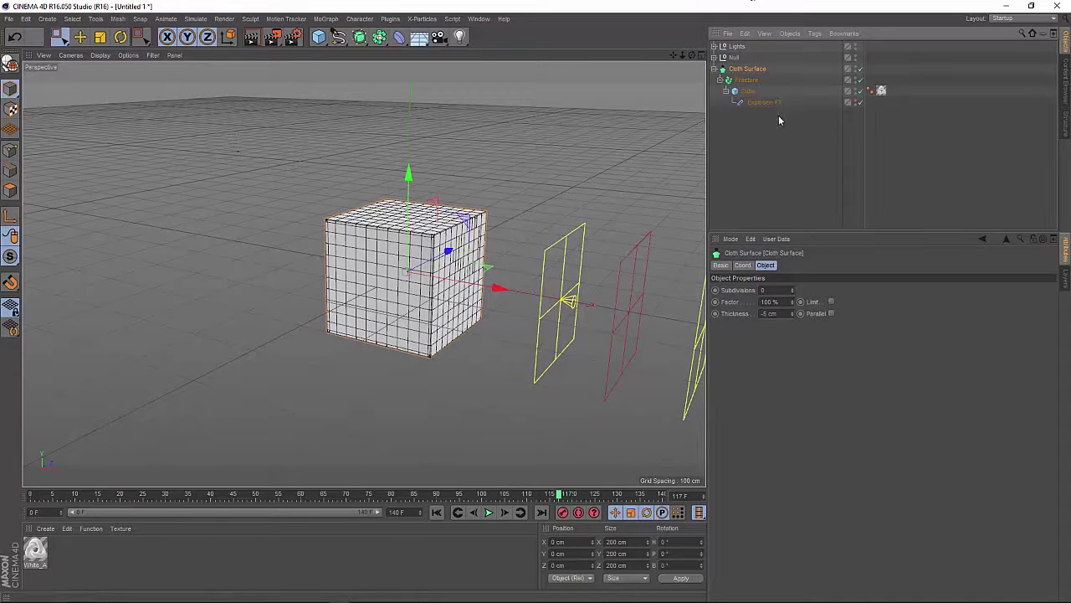
pyautogui.click(870, 90)
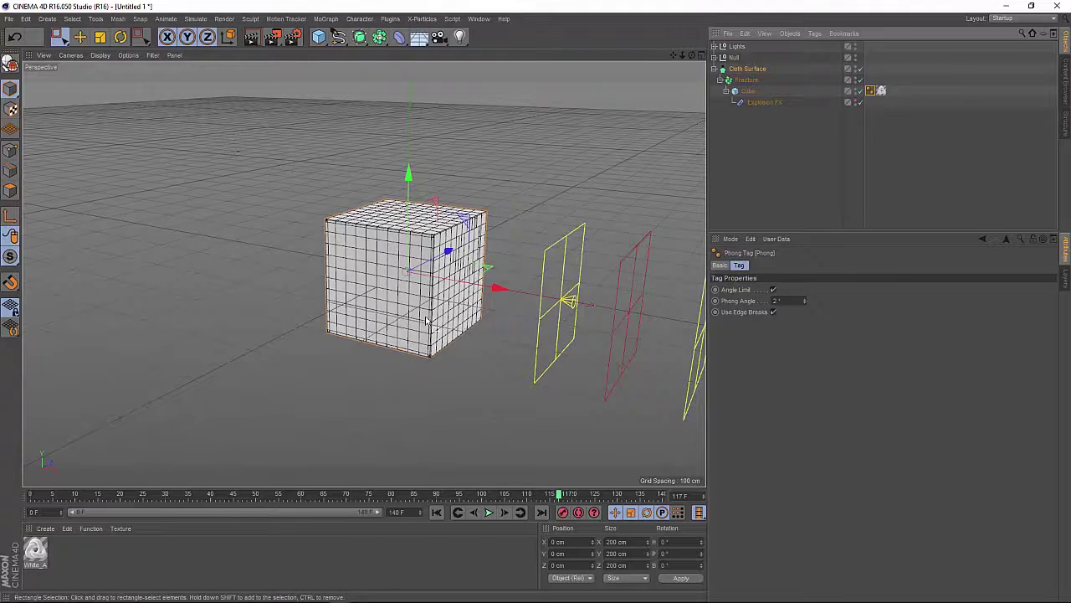
pyautogui.click(745, 70)
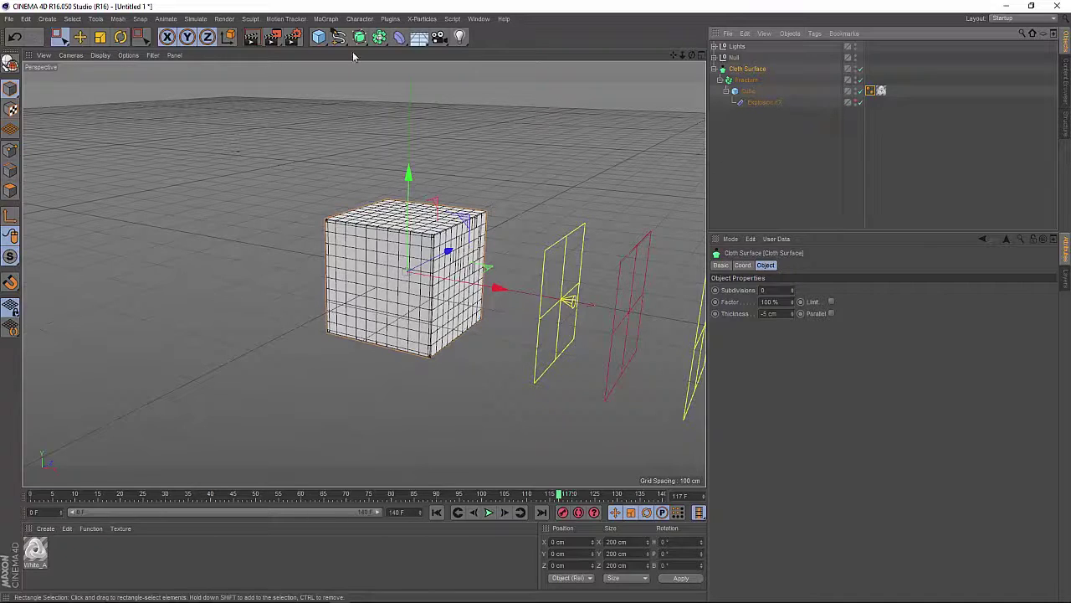
pyautogui.click(378, 38)
# Nest the Cloth Surface hierarchy inside a new Connect object and test-render the fragmented cube.
pyautogui.click(499, 73)
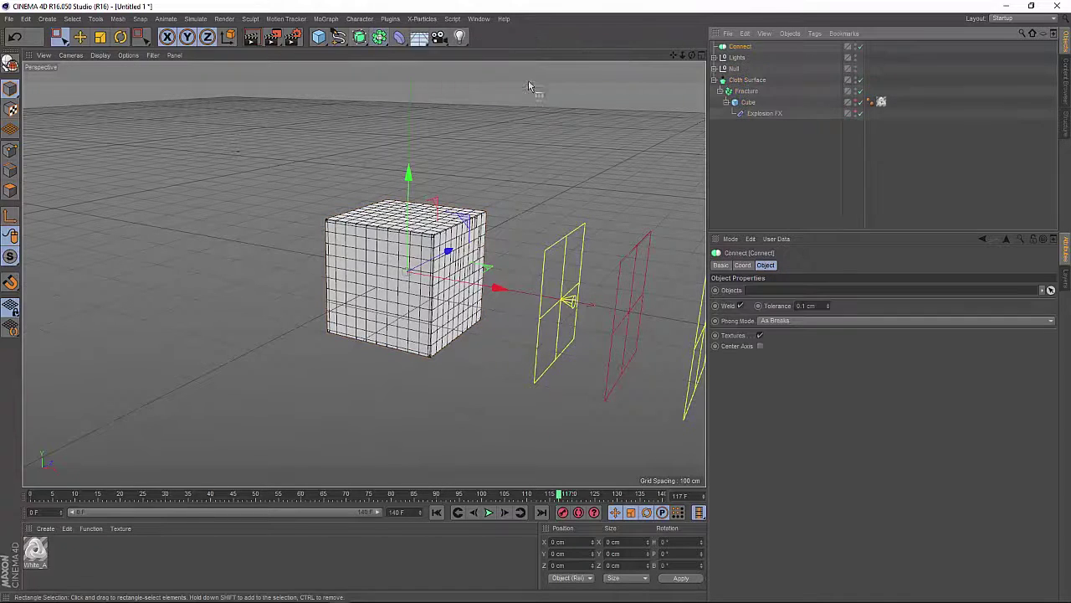
pyautogui.moveTo(745, 157); pyautogui.dragTo(744, 115)
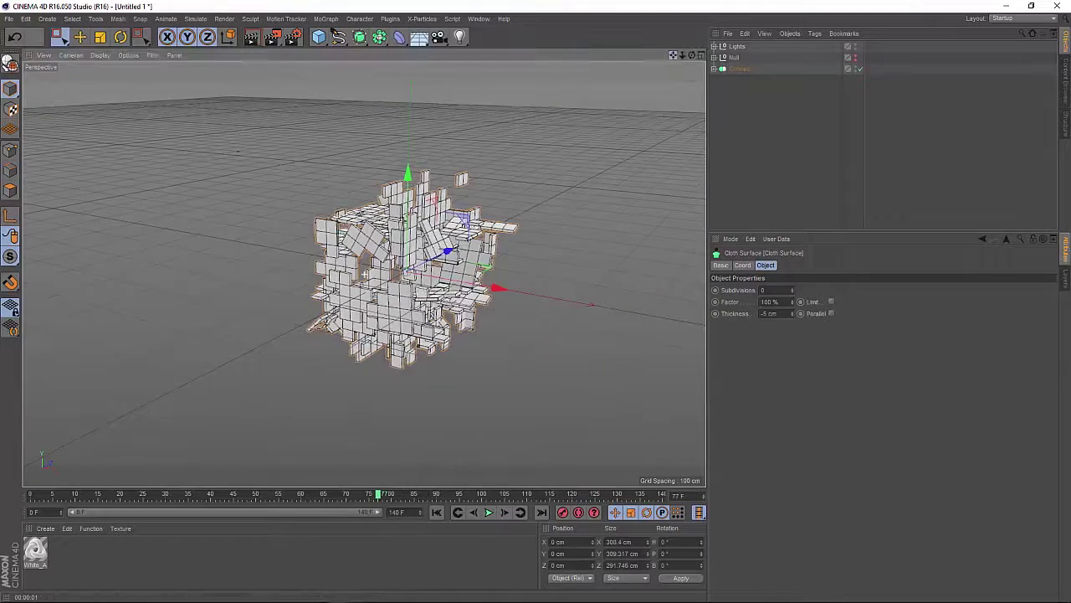
pyautogui.moveTo(674, 55); pyautogui.dragTo(628, 56)
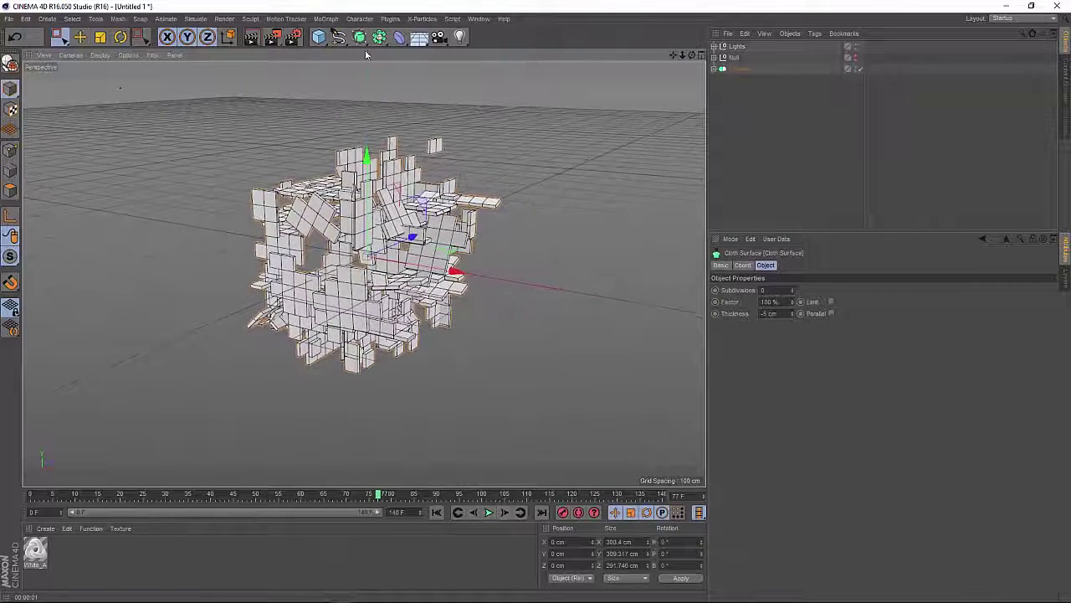
pyautogui.click(261, 44)
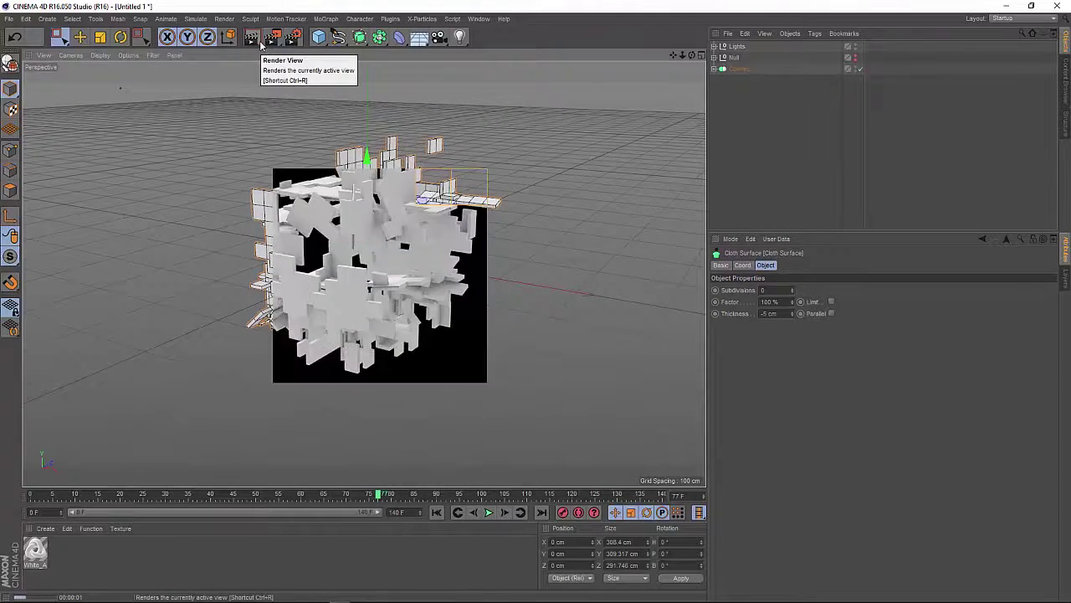